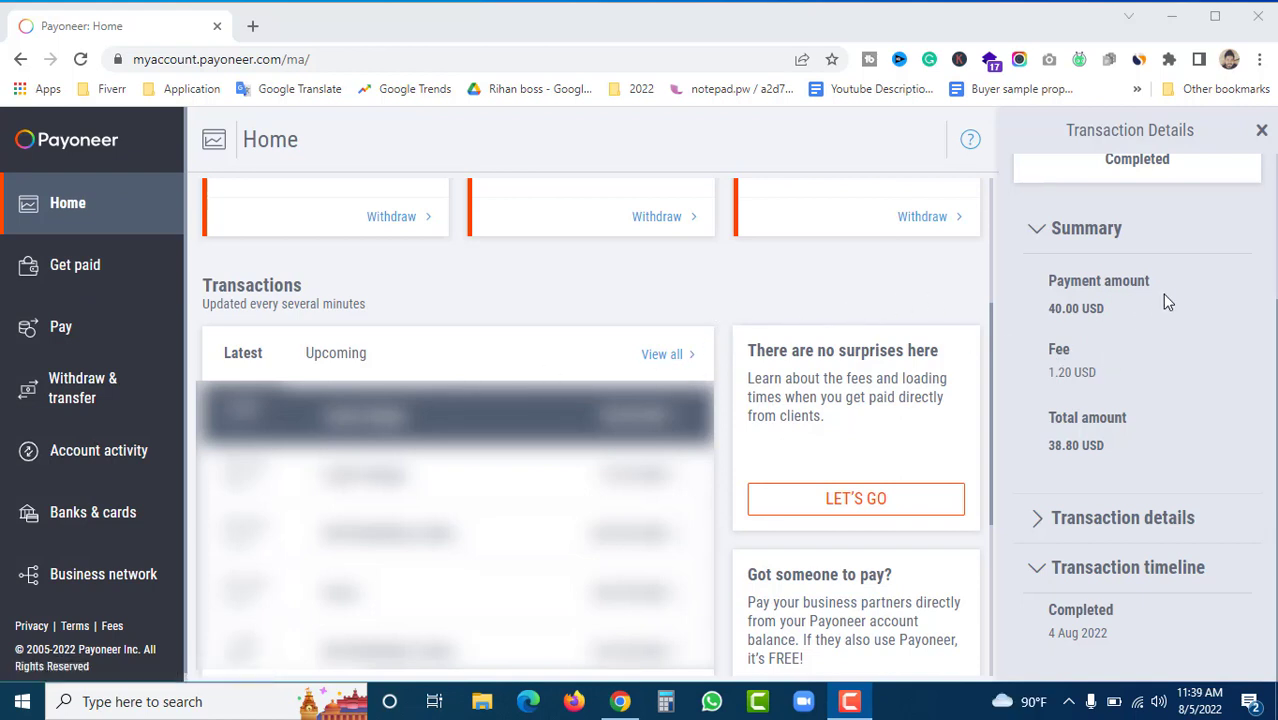
# Step: Examine the payment amount and fee in the summary of the open transaction's details
pyautogui.click(1103, 308)
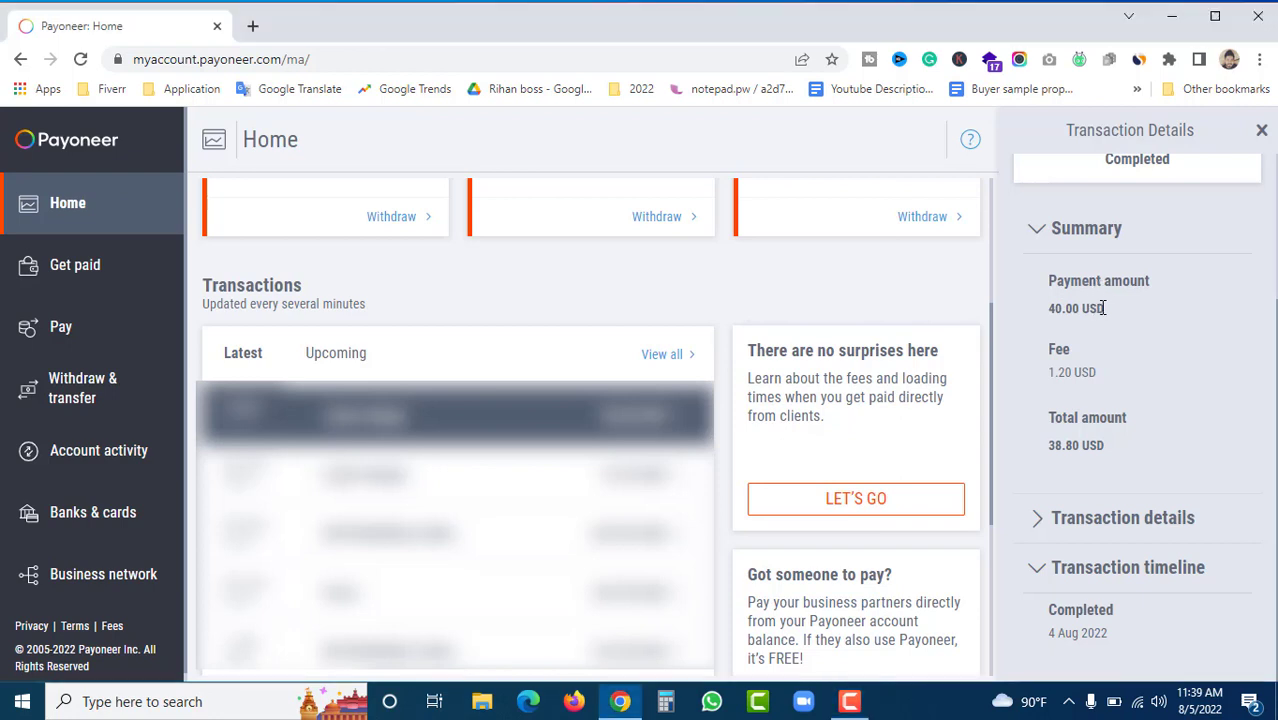
pyautogui.moveTo(1103, 308); pyautogui.dragTo(1046, 310)
pyautogui.moveTo(1096, 372); pyautogui.dragTo(1046, 376)
pyautogui.click(1096, 389)
pyautogui.moveTo(1063, 309); pyautogui.dragTo(1047, 310)
pyautogui.click(1059, 347)
pyautogui.moveTo(1096, 374); pyautogui.dragTo(1050, 378)
pyautogui.click(1069, 374)
pyautogui.moveTo(1064, 309); pyautogui.dragTo(1048, 309)
# Step: Switch to Calculator and work out 20 percent of 40 as 40 × 20 ÷ 100
pyautogui.click(668, 706)
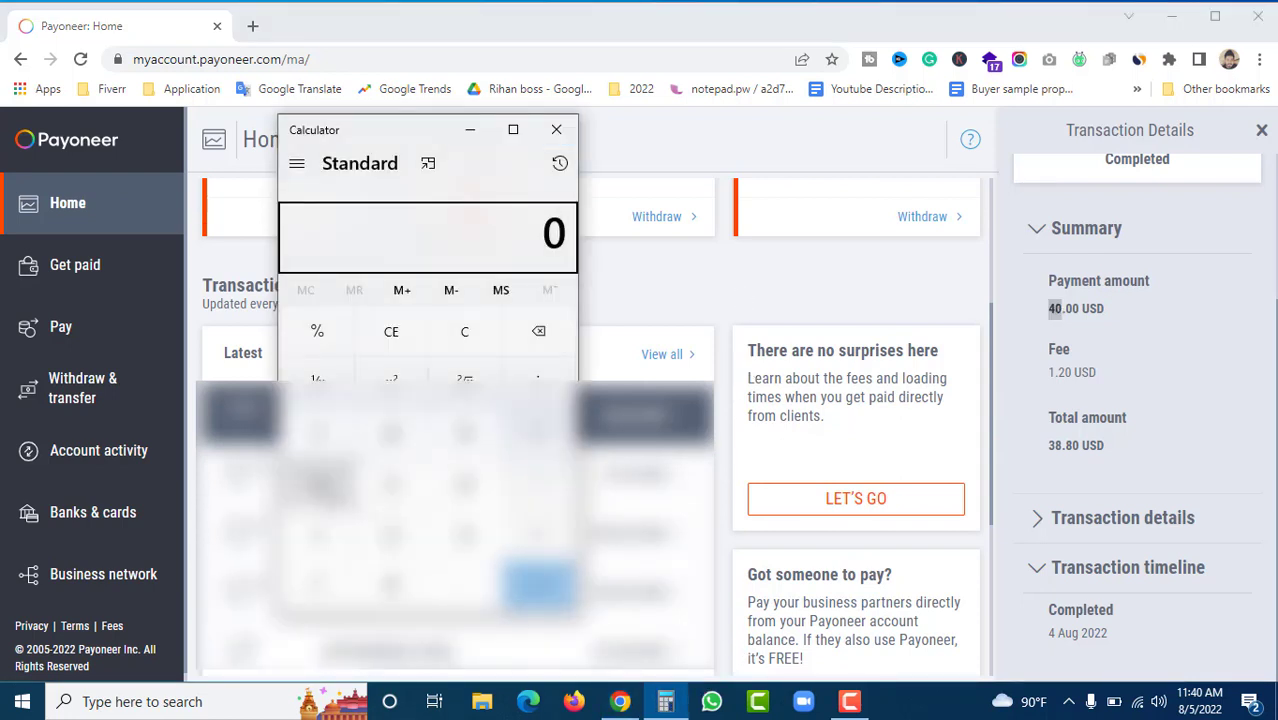
pyautogui.click(317, 482)
pyautogui.click(391, 586)
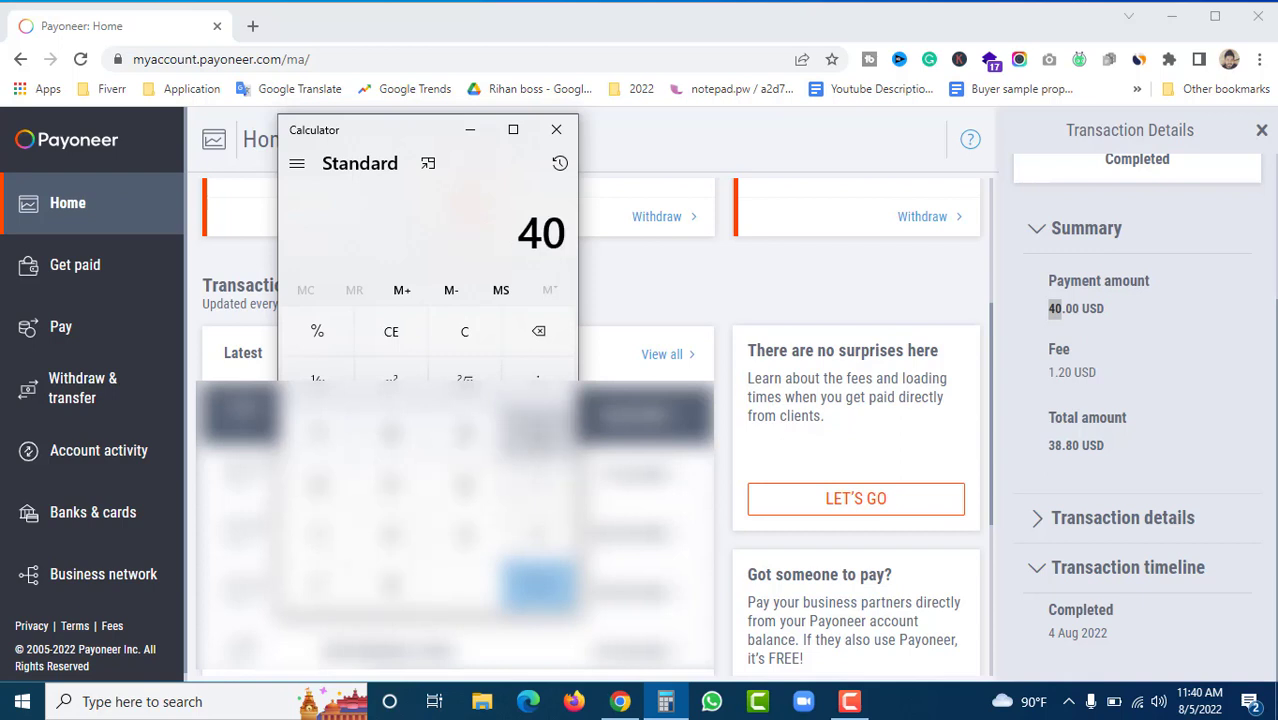
pyautogui.click(538, 432)
pyautogui.click(391, 535)
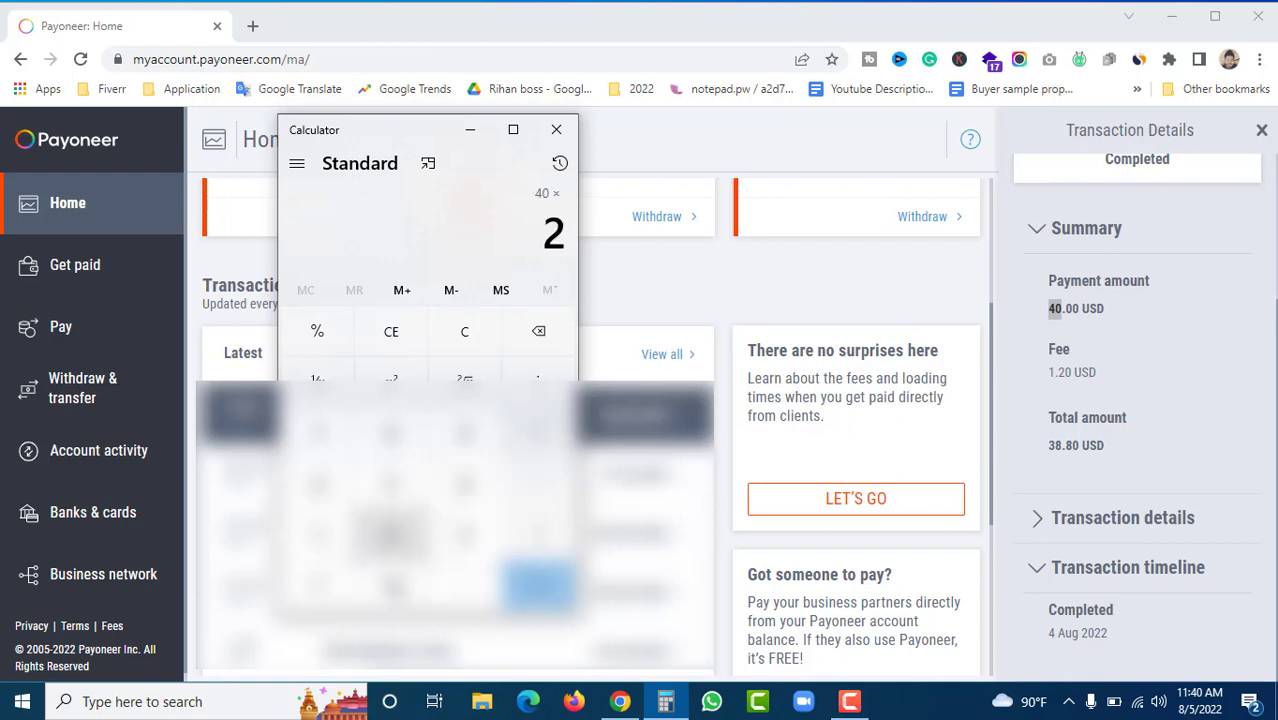
pyautogui.click(391, 586)
pyautogui.click(538, 586)
pyautogui.click(538, 383)
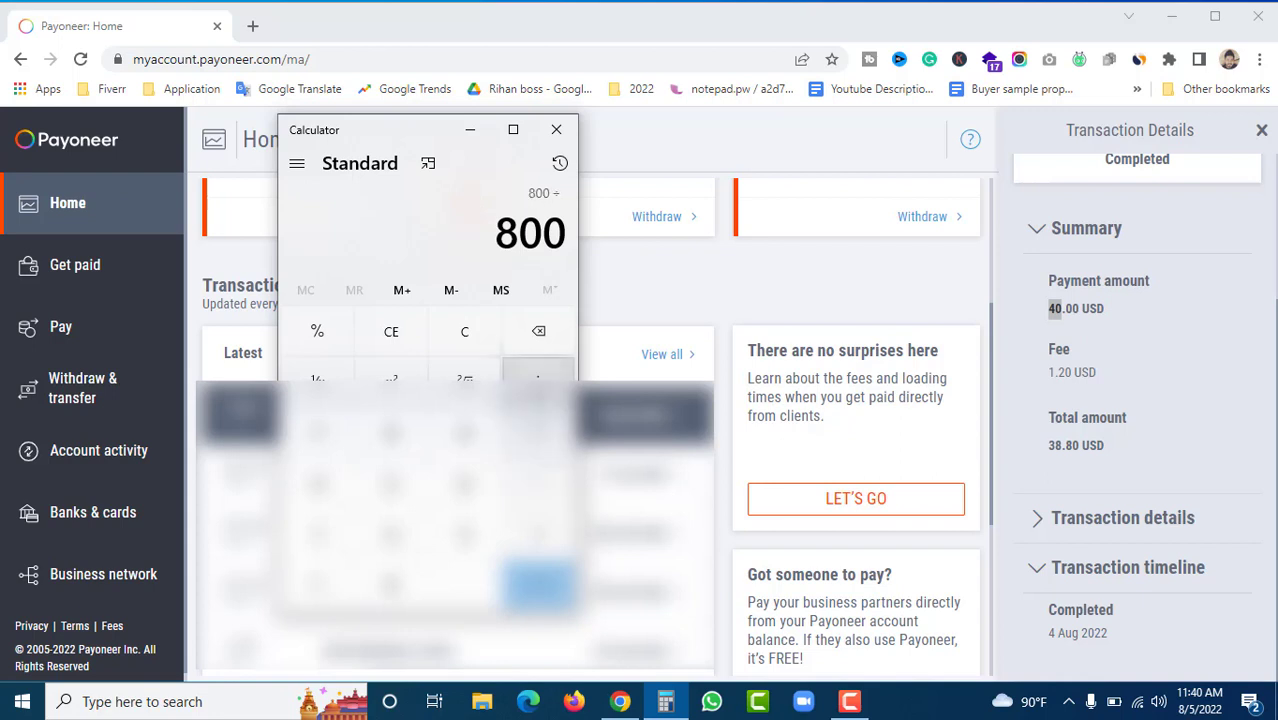
pyautogui.click(317, 535)
pyautogui.click(391, 586)
pyautogui.click(391, 586)
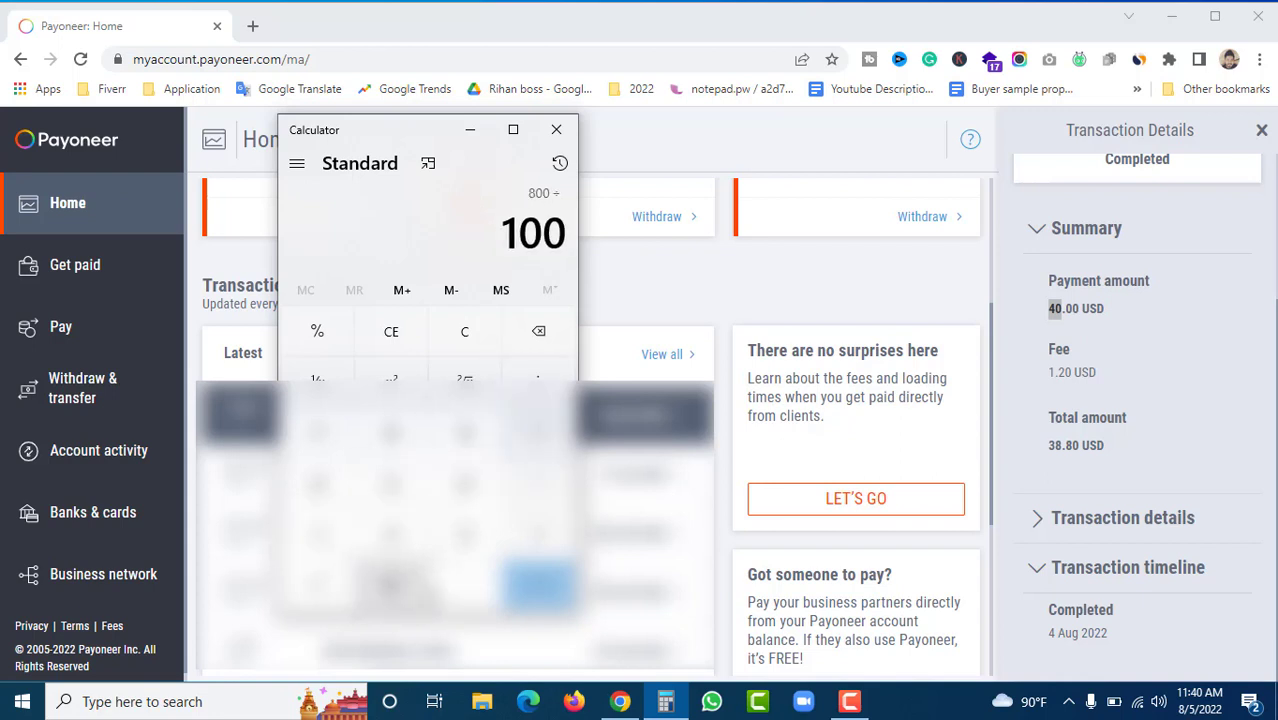
pyautogui.click(538, 586)
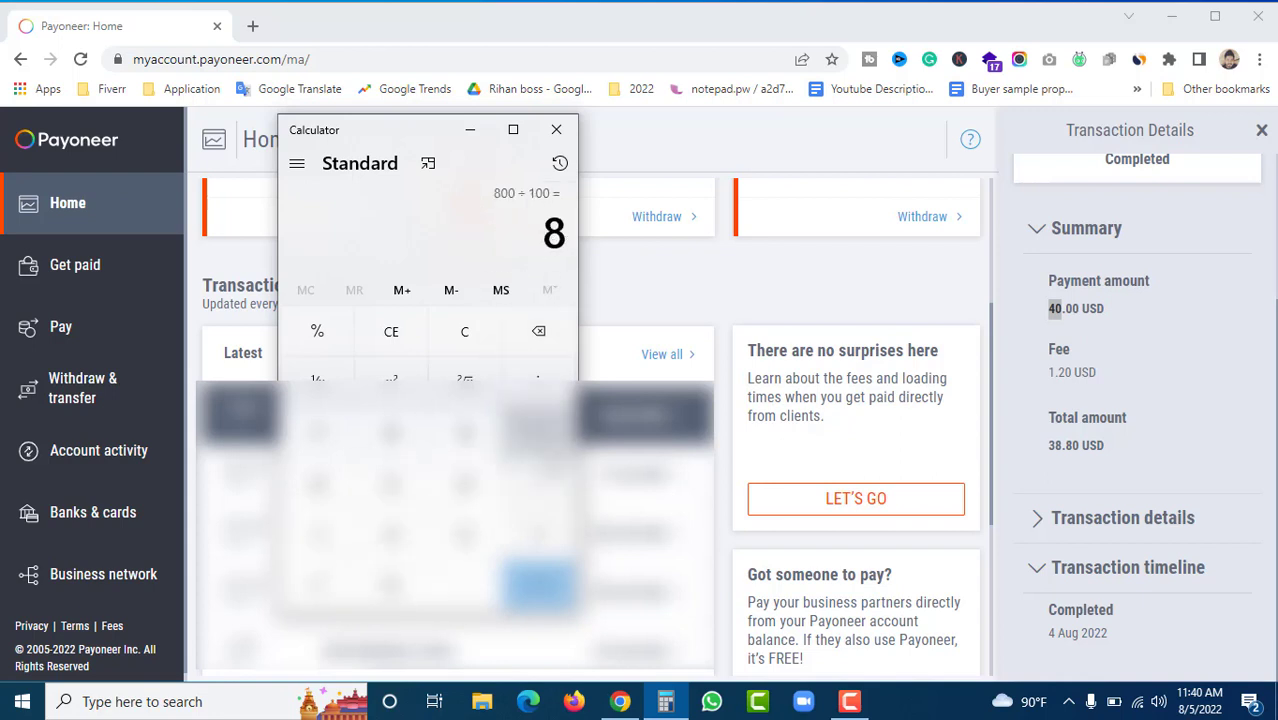
# Step: Subtract 40 from the 20 percent result in Calculator
pyautogui.click(538, 485)
pyautogui.click(317, 485)
pyautogui.click(391, 586)
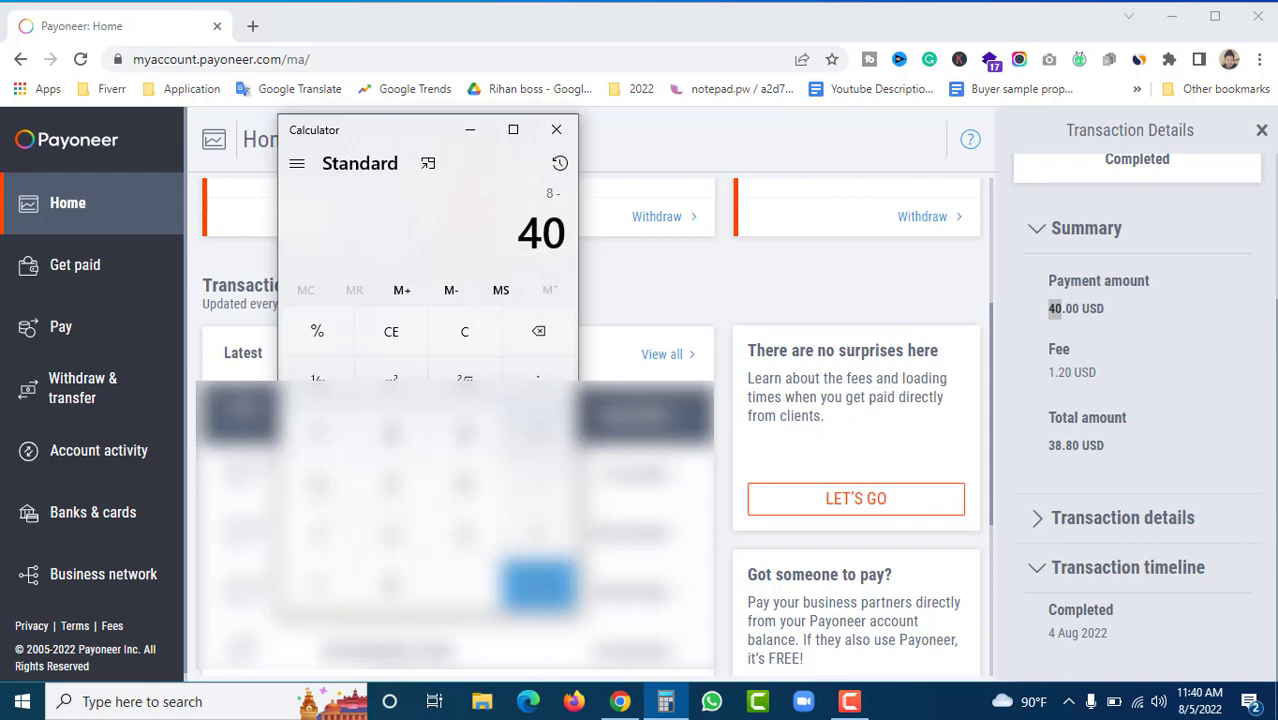
pyautogui.click(538, 586)
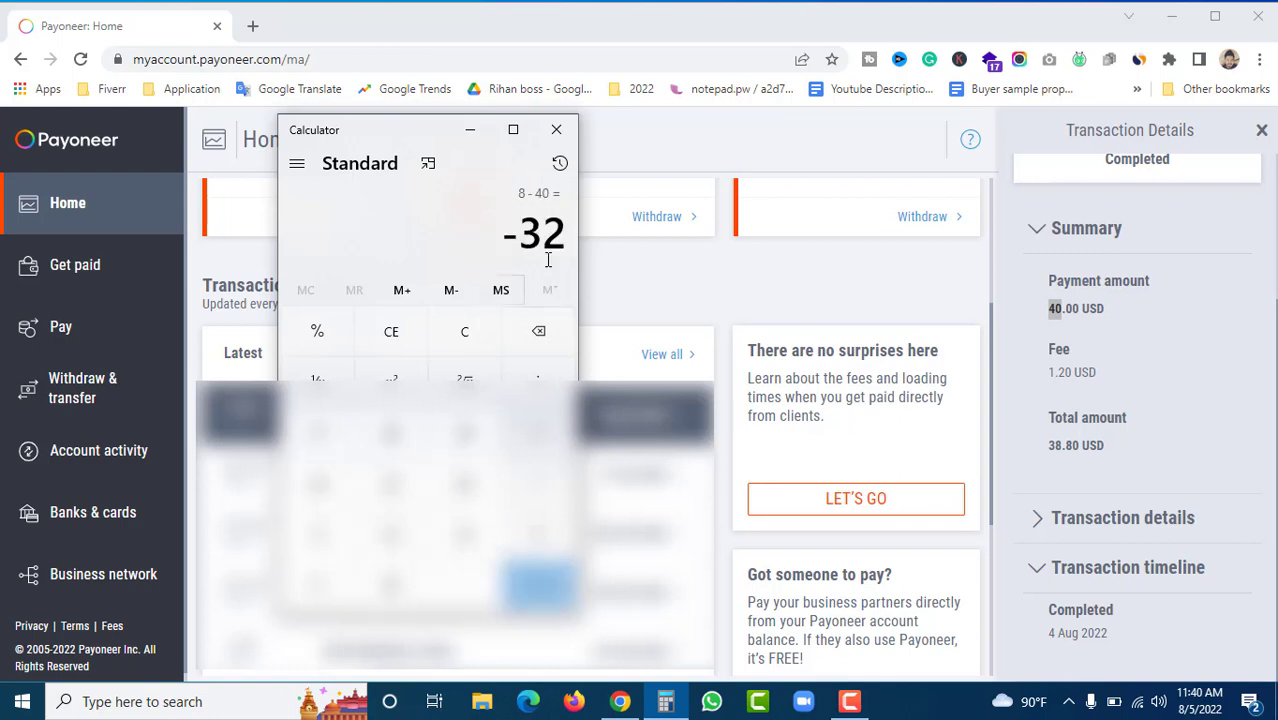
# Step: Clear Calculator and multiply the 8 dollar fee by 90
pyautogui.click(476, 334)
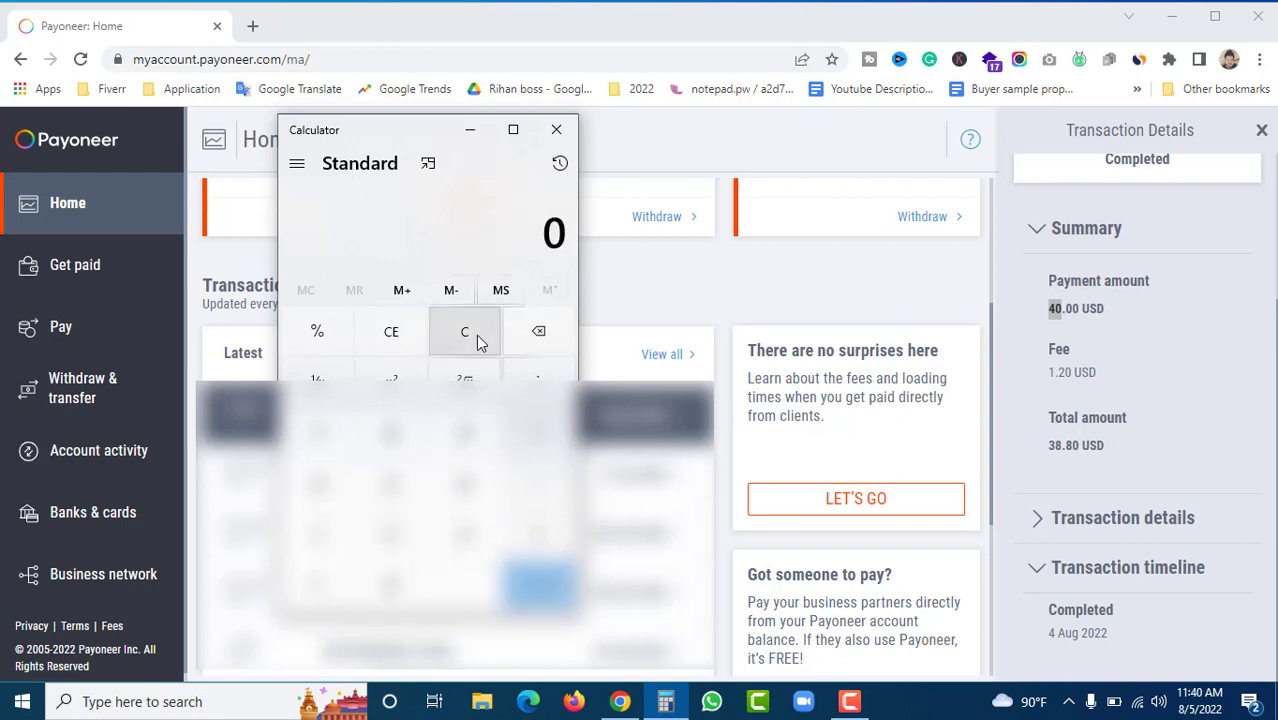
pyautogui.click(391, 432)
pyautogui.click(538, 432)
pyautogui.click(464, 432)
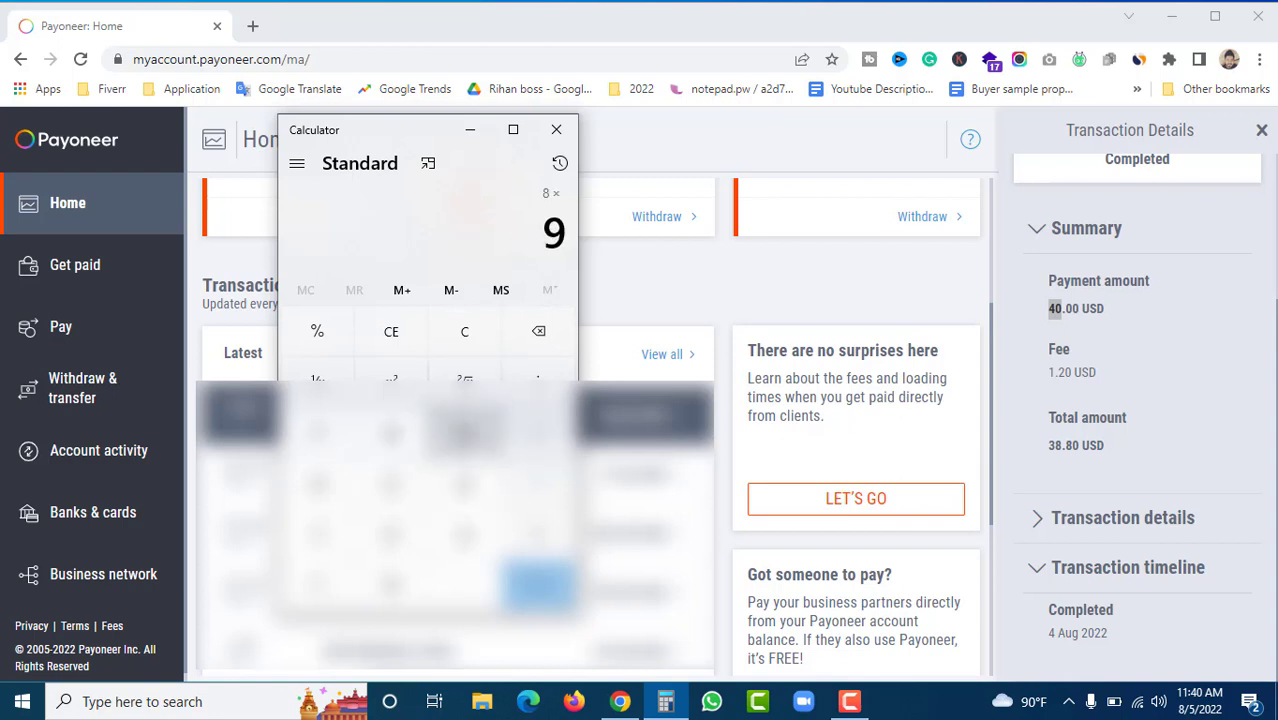
pyautogui.click(391, 586)
pyautogui.click(538, 586)
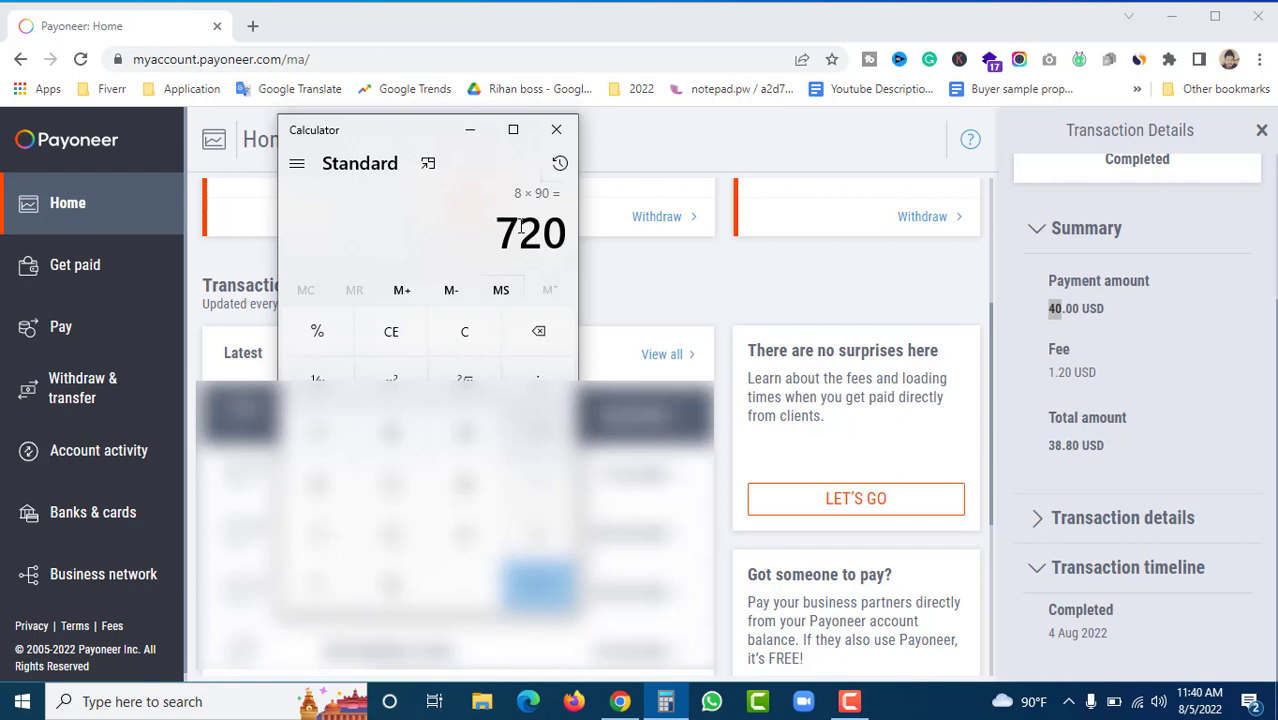
# Step: Clear Calculator and multiply the 1.20 dollar transaction fee by 90
pyautogui.click(472, 330)
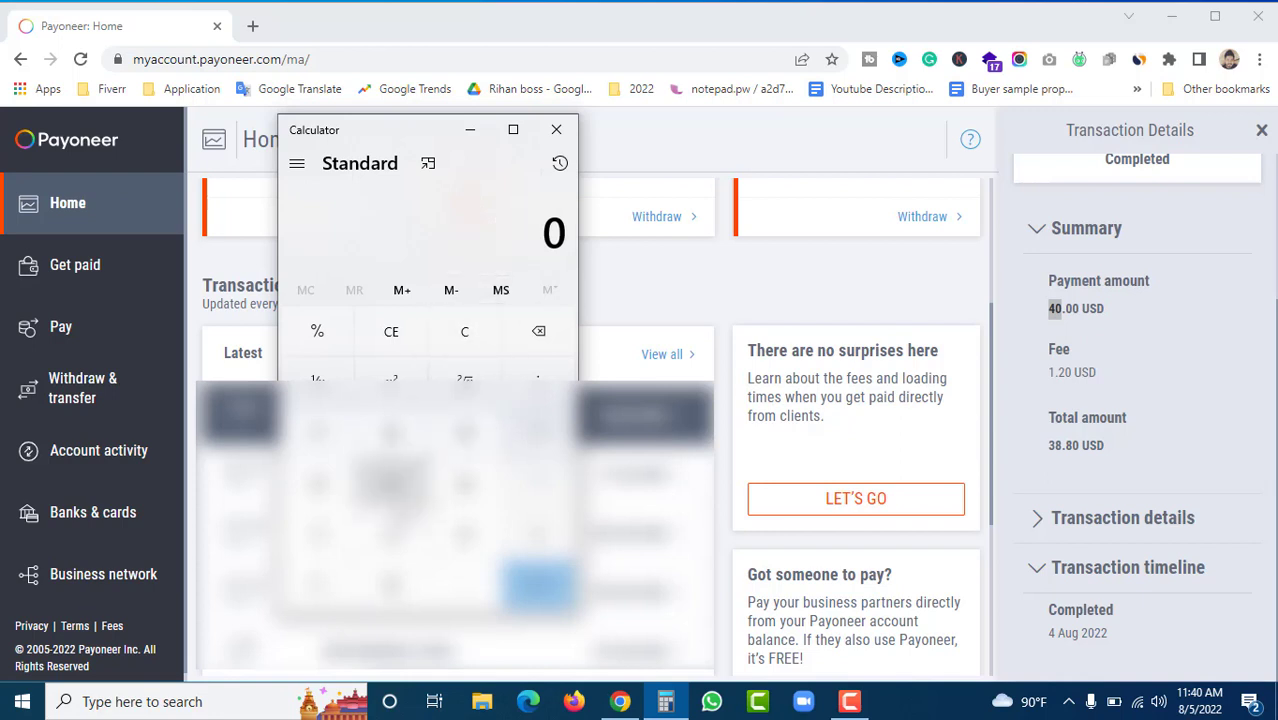
pyautogui.click(317, 535)
pyautogui.click(464, 586)
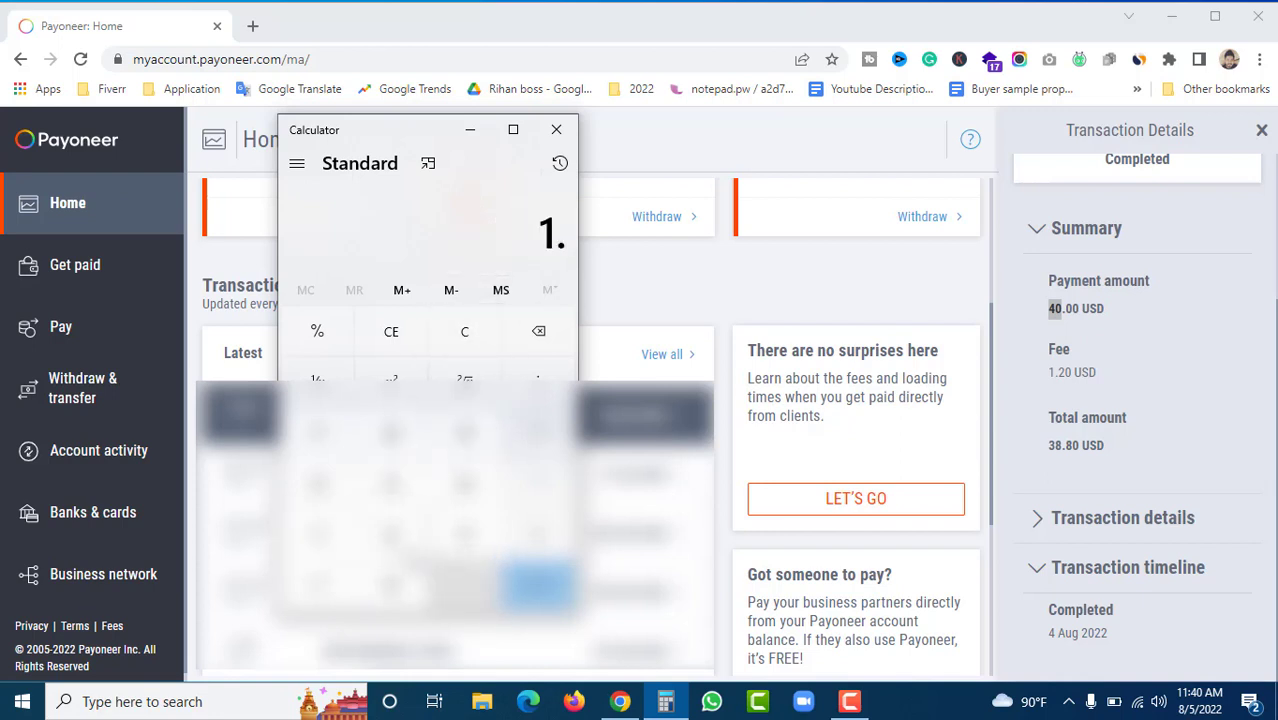
pyautogui.click(391, 535)
pyautogui.click(391, 586)
pyautogui.click(538, 432)
pyautogui.click(464, 432)
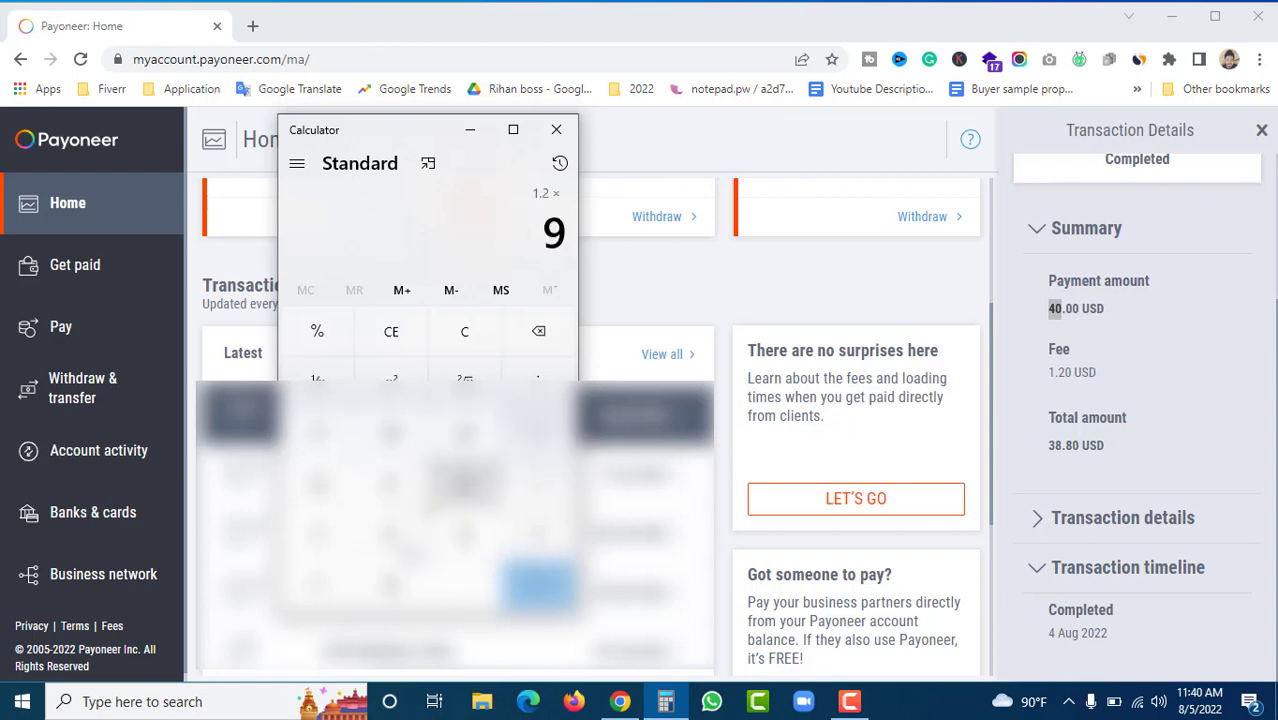
pyautogui.click(391, 586)
pyautogui.click(538, 586)
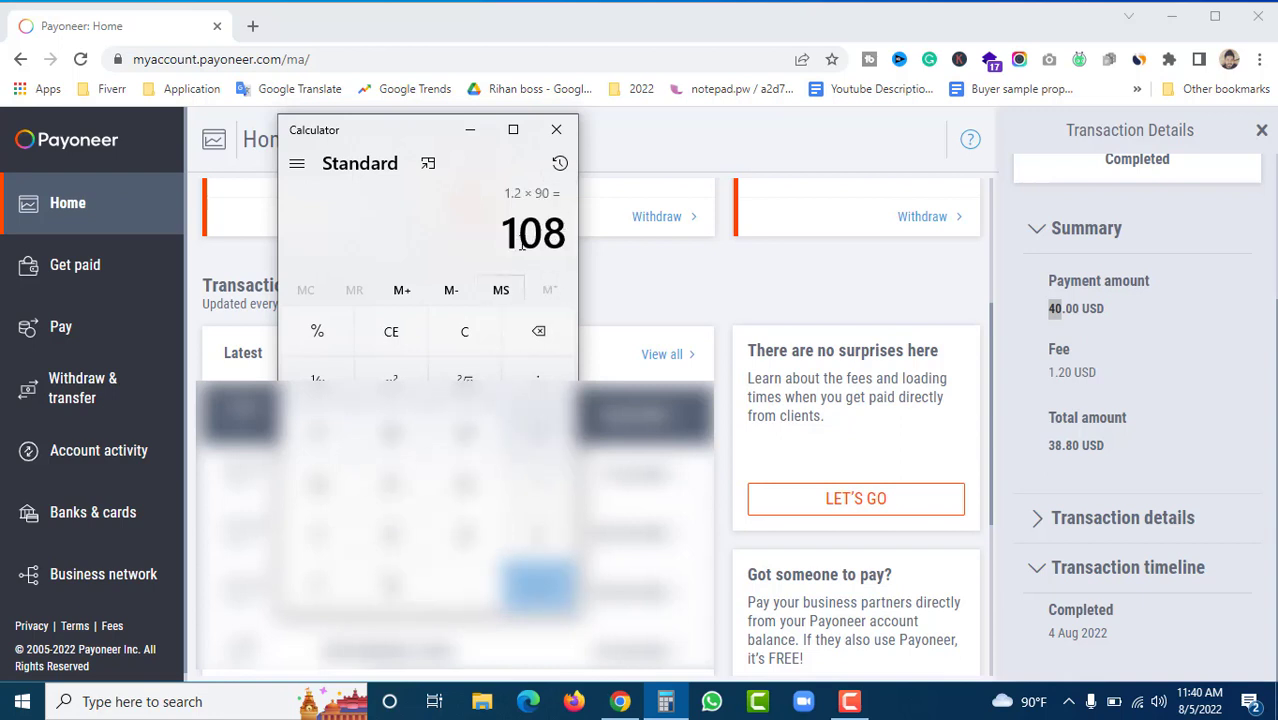
# Step: Subtract 720 from the converted transaction fee in Calculator to compare the two fees
pyautogui.click(538, 483)
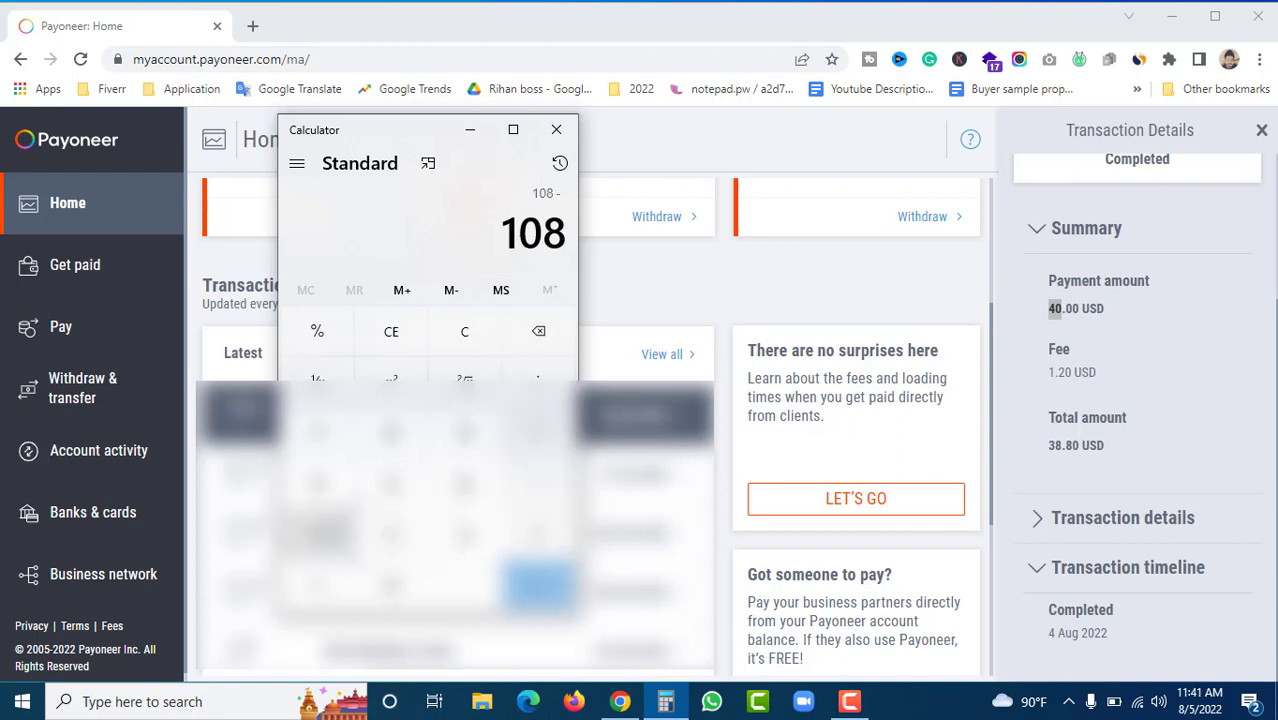
pyautogui.click(317, 433)
pyautogui.click(391, 535)
pyautogui.click(391, 586)
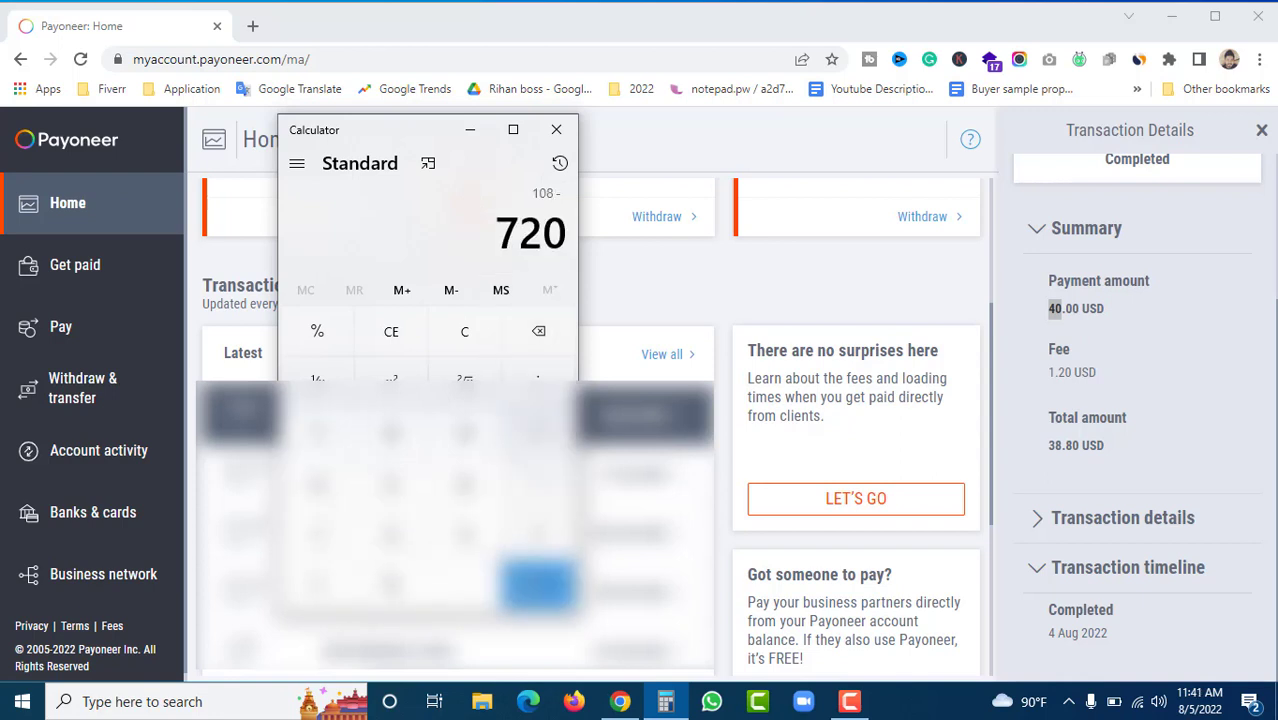
pyautogui.click(538, 588)
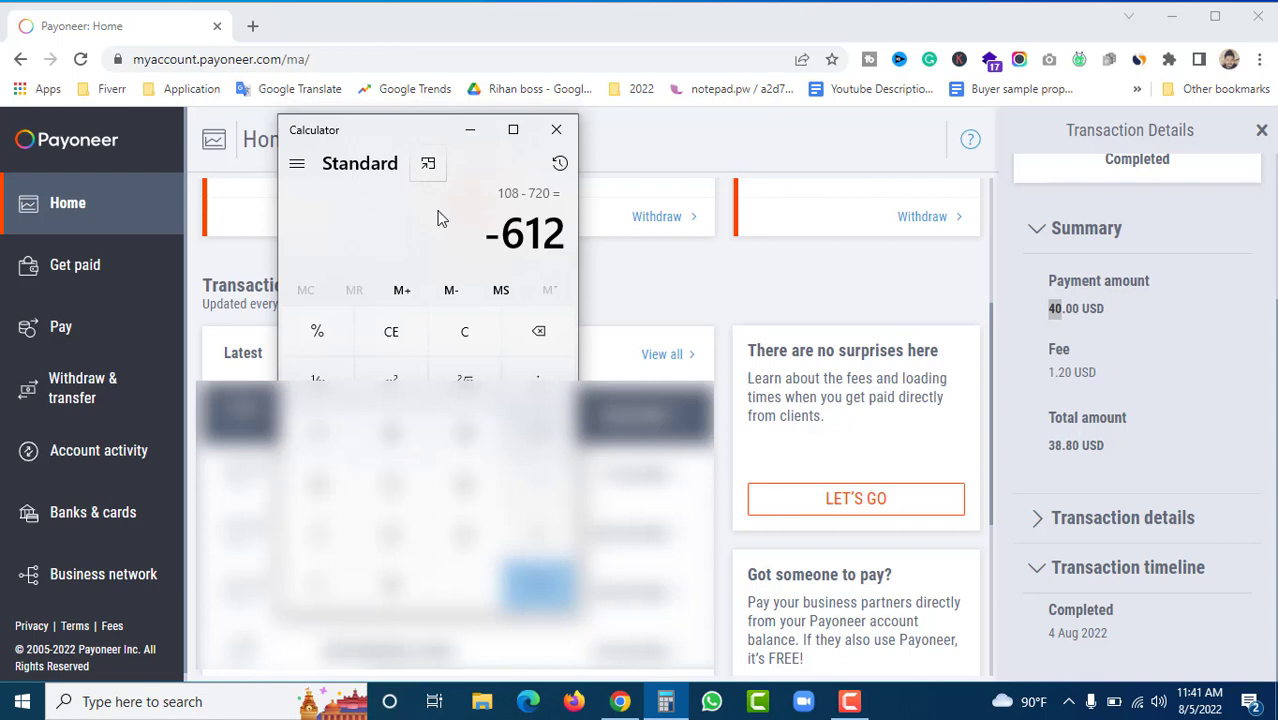
# Step: Switch back to the Payoneer page and recheck the open transaction's fee and payment amount
pyautogui.click(699, 279)
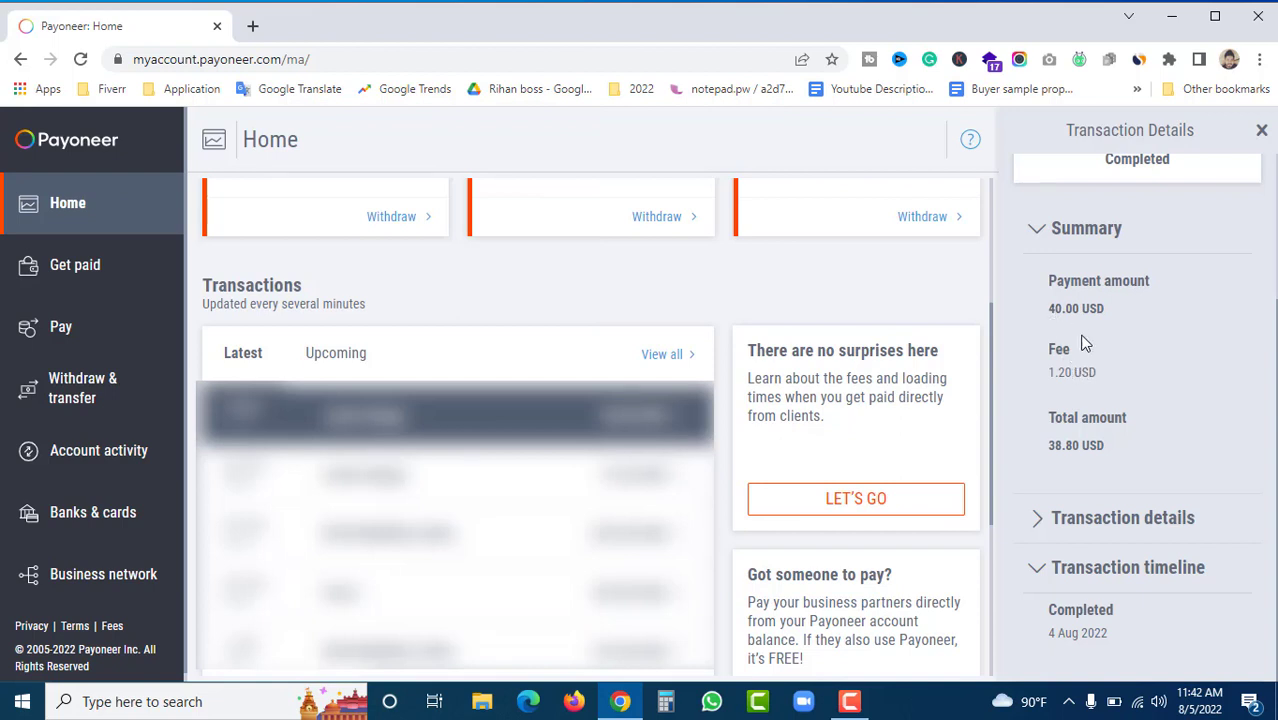
pyautogui.moveTo(1070, 372); pyautogui.dragTo(1050, 384)
pyautogui.click(1094, 374)
pyautogui.moveTo(1064, 308); pyautogui.dragTo(1047, 310)
pyautogui.click(1090, 373)
# Step: Open the second transaction in the latest list and examine its payment amount and fee
pyautogui.click(523, 480)
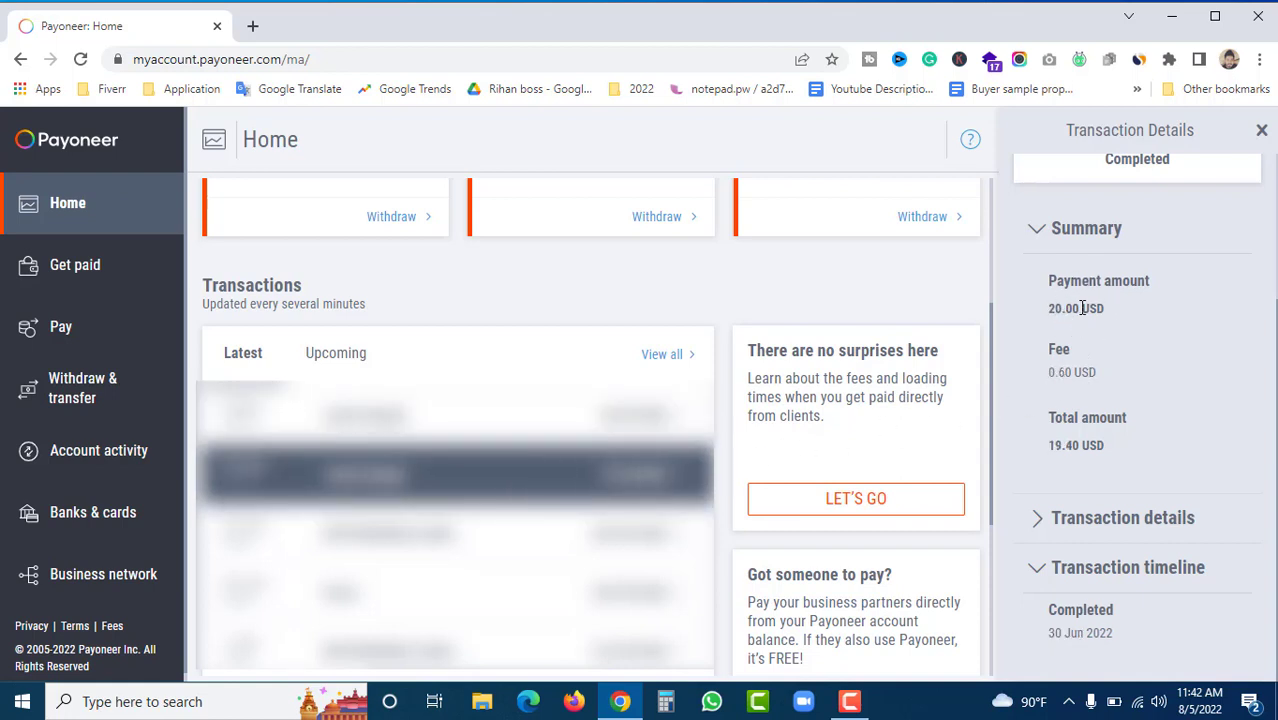
pyautogui.moveTo(1104, 310); pyautogui.dragTo(1050, 374)
pyautogui.moveTo(1063, 307); pyautogui.dragTo(1042, 307)
pyautogui.click(1069, 357)
pyautogui.moveTo(1098, 376); pyautogui.dragTo(1039, 381)
pyautogui.click(1094, 366)
# Step: Start a payment request from the Get paid page and review its payer, payment details and document sections
pyautogui.click(85, 272)
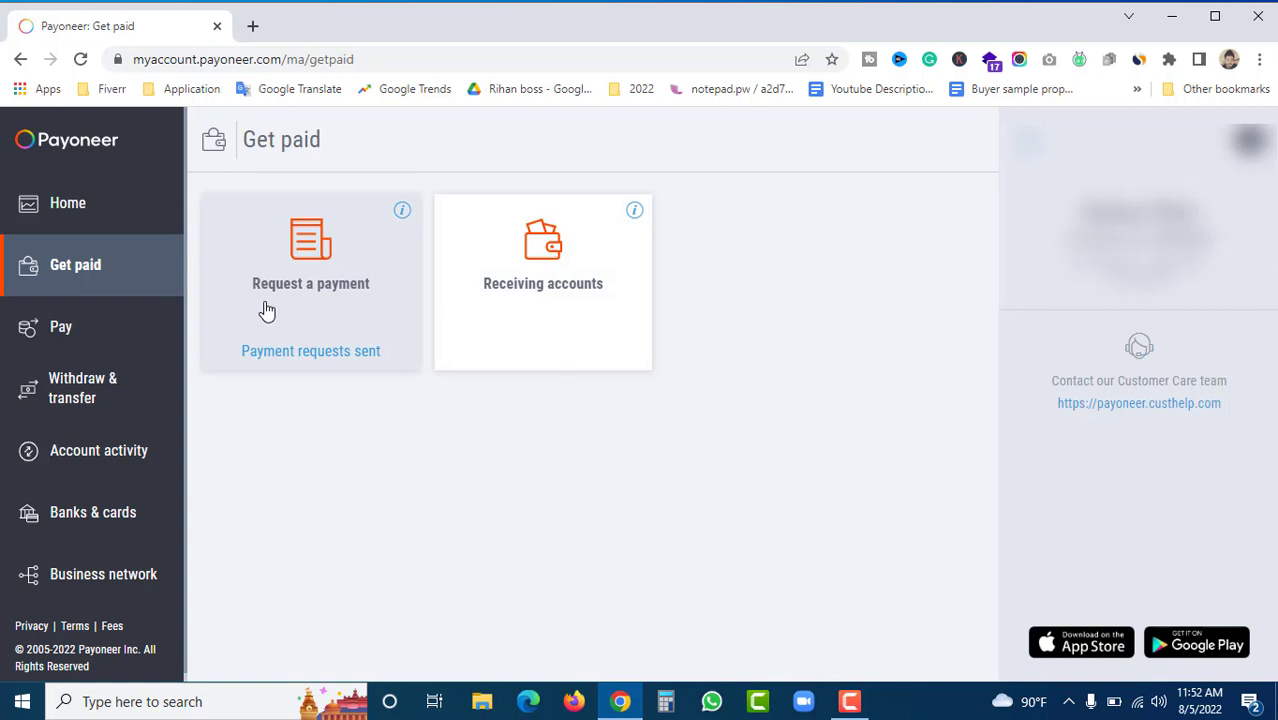
pyautogui.click(309, 263)
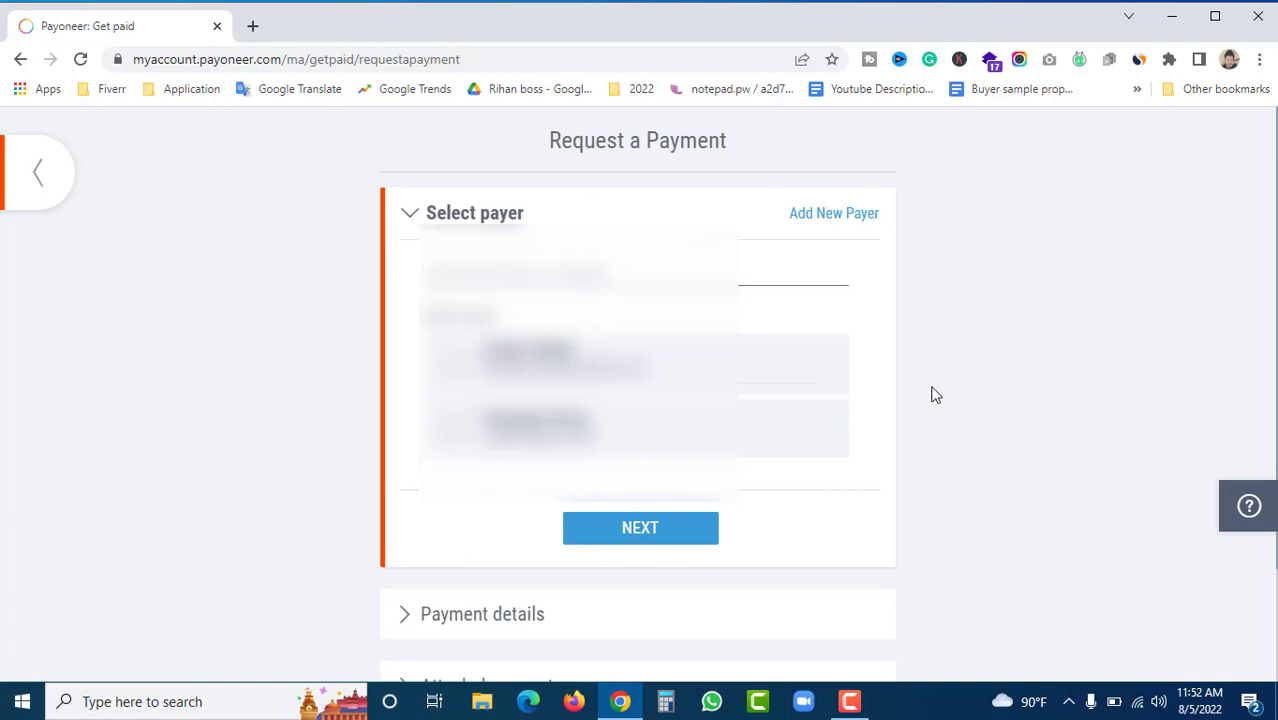
pyautogui.scroll(-3, 953, 400)
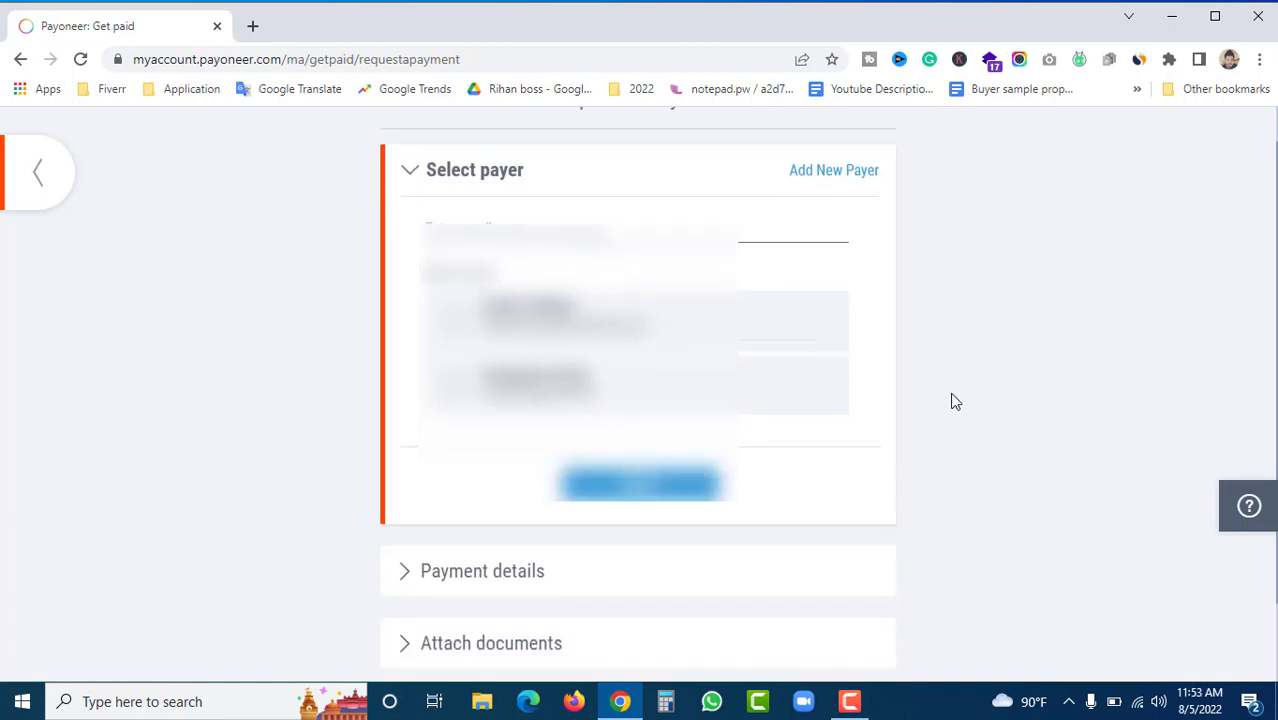
pyautogui.scroll(3, 953, 400)
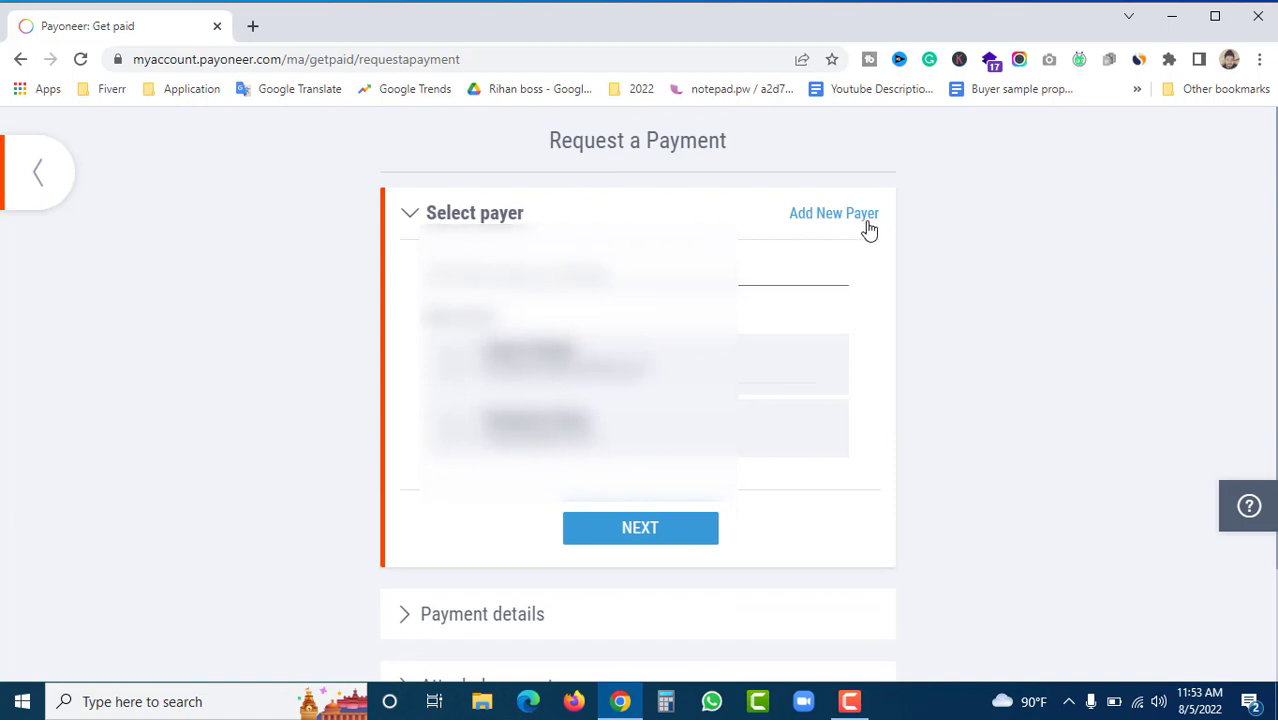
pyautogui.scroll(-3, 941, 407)
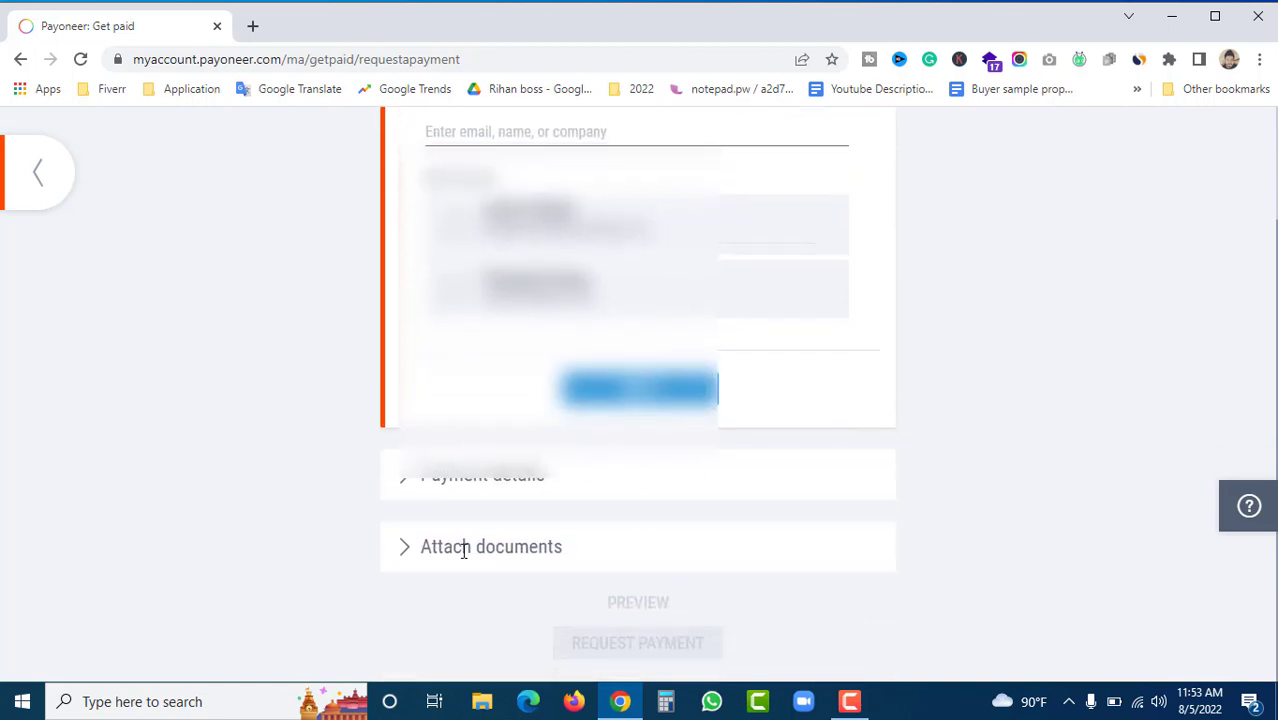
pyautogui.scroll(3, 800, 520)
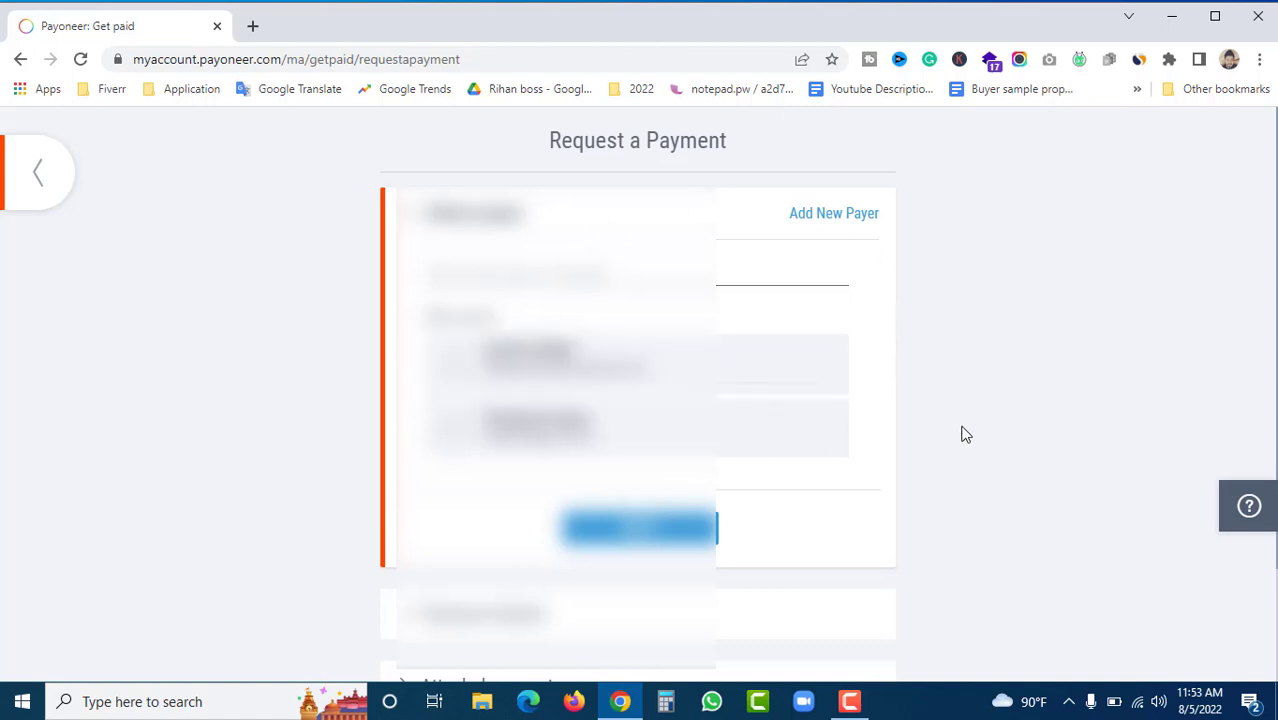
pyautogui.scroll(-3, 958, 440)
pyautogui.scroll(3, 973, 405)
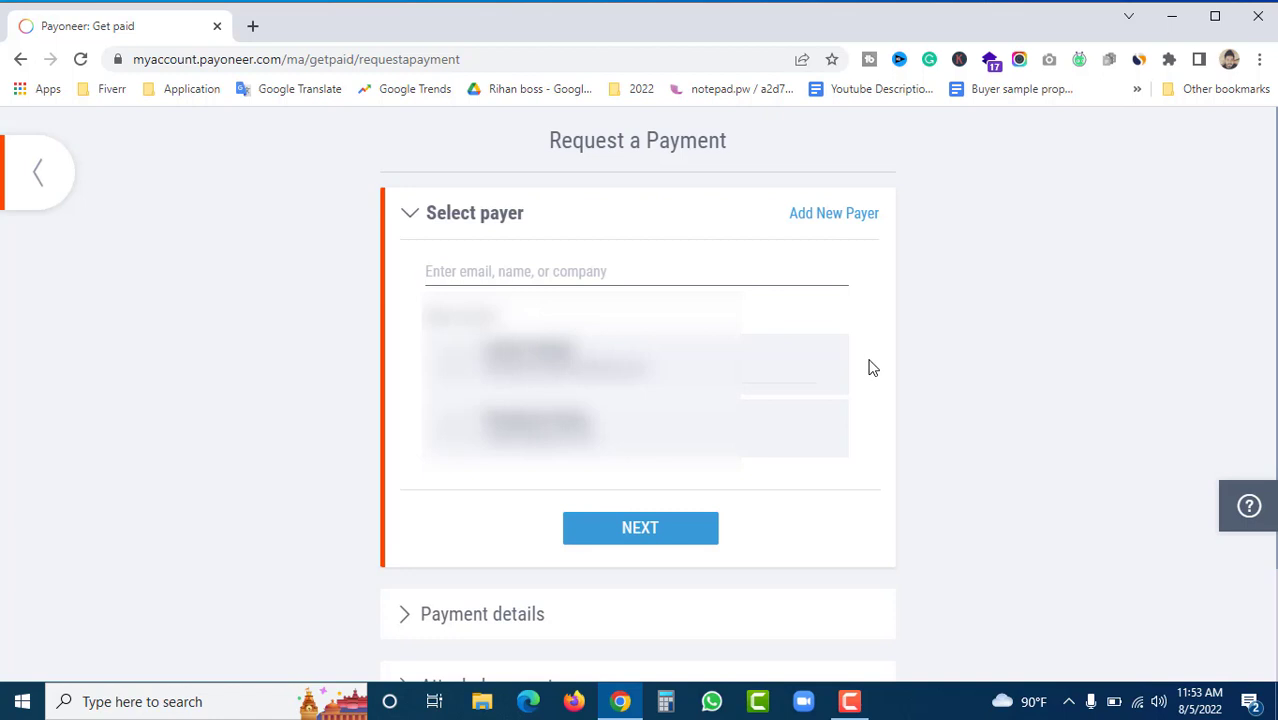
# Step: Add a new payer to the payment request, review the company form, and set the payer type to Individual
pyautogui.click(857, 217)
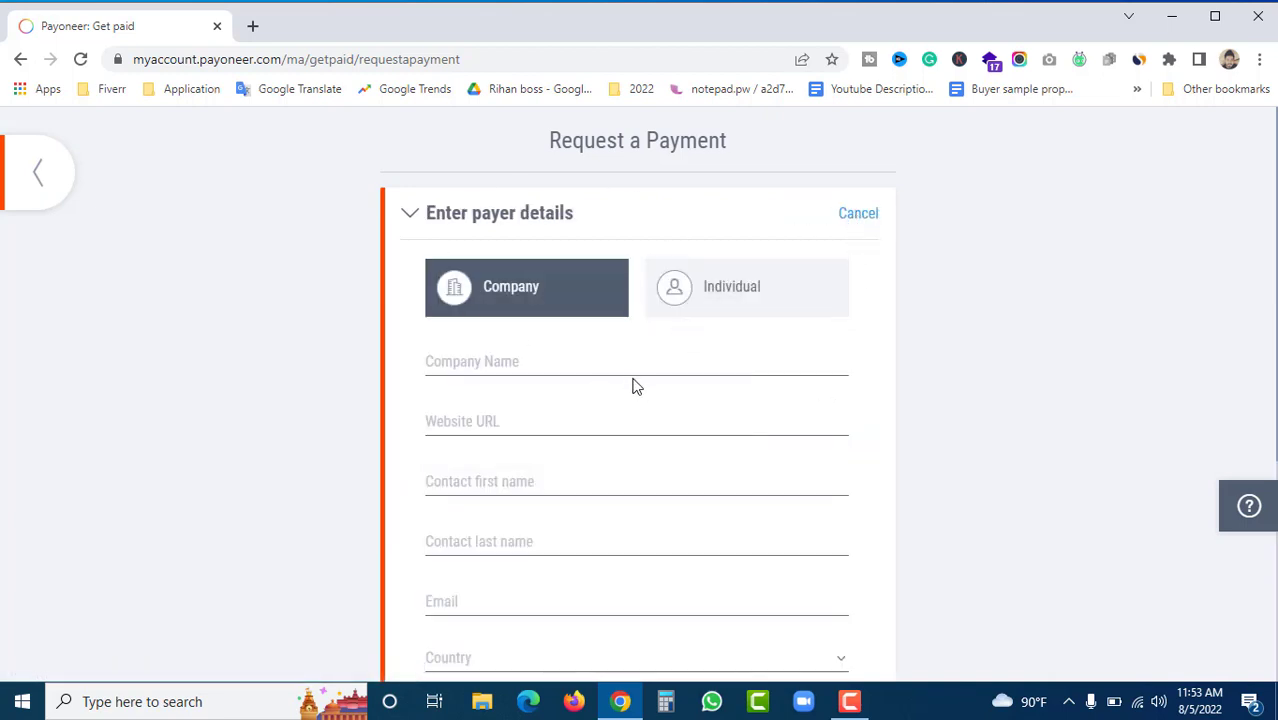
pyautogui.scroll(-4, 643, 400)
pyautogui.scroll(4, 645, 405)
pyautogui.click(735, 300)
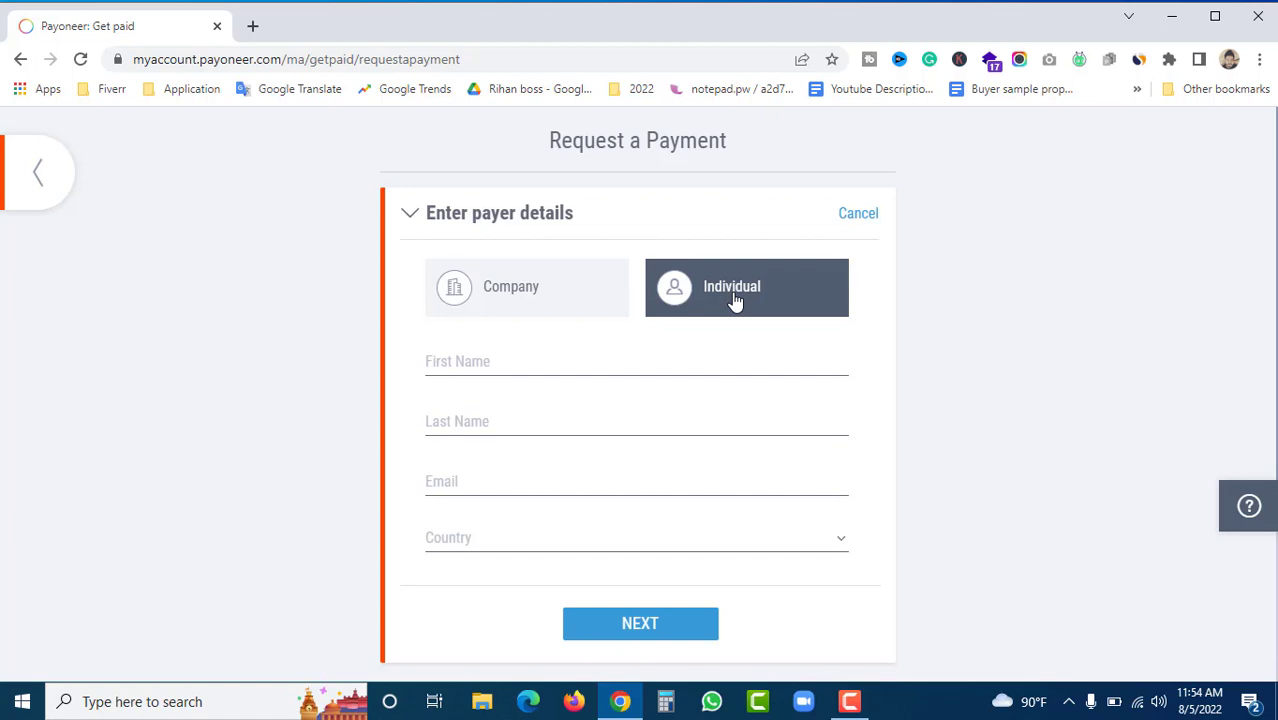
# Step: Look through the individual payer's First Name, Last Name, Email and Country fields without filling them in
pyautogui.click(569, 356)
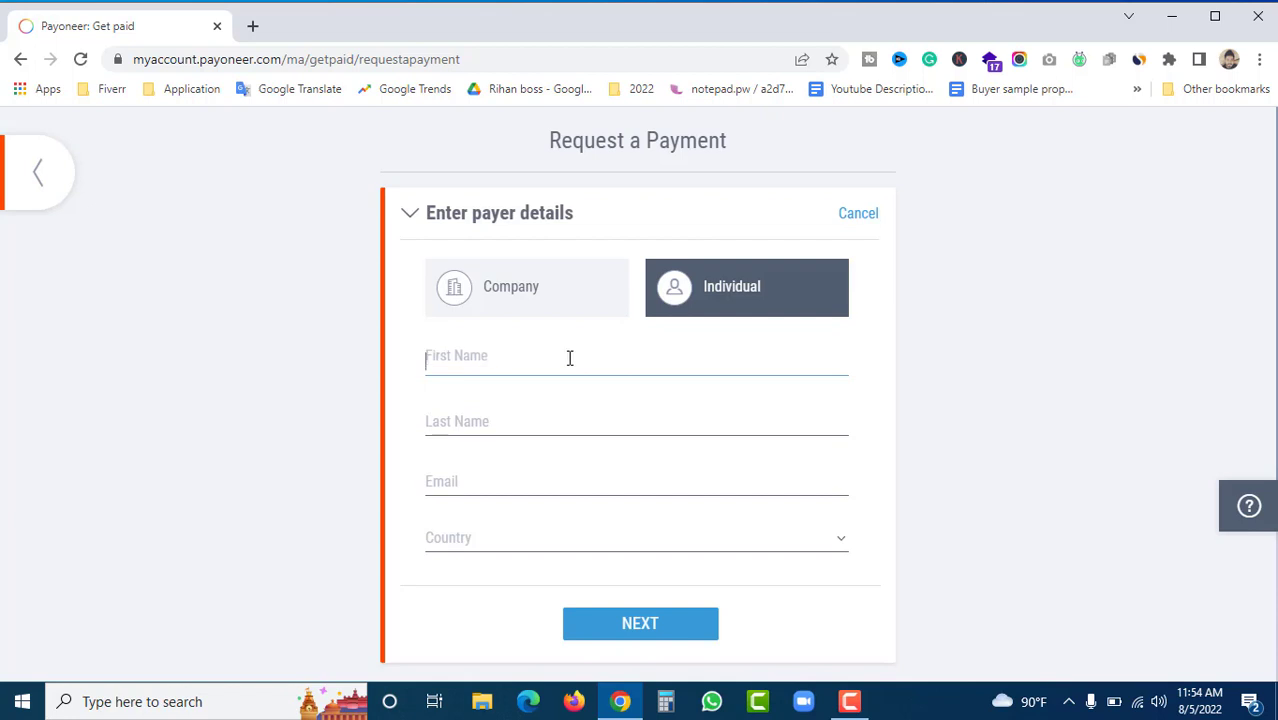
pyautogui.click(495, 421)
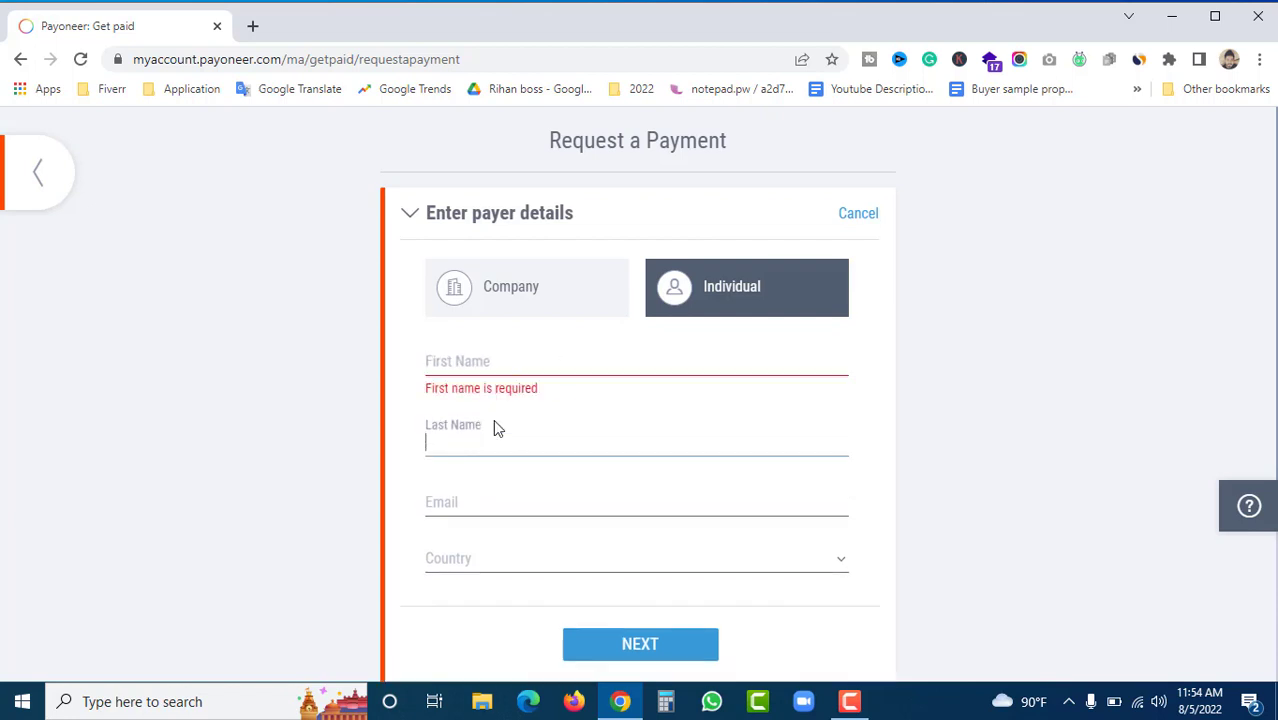
pyautogui.click(486, 508)
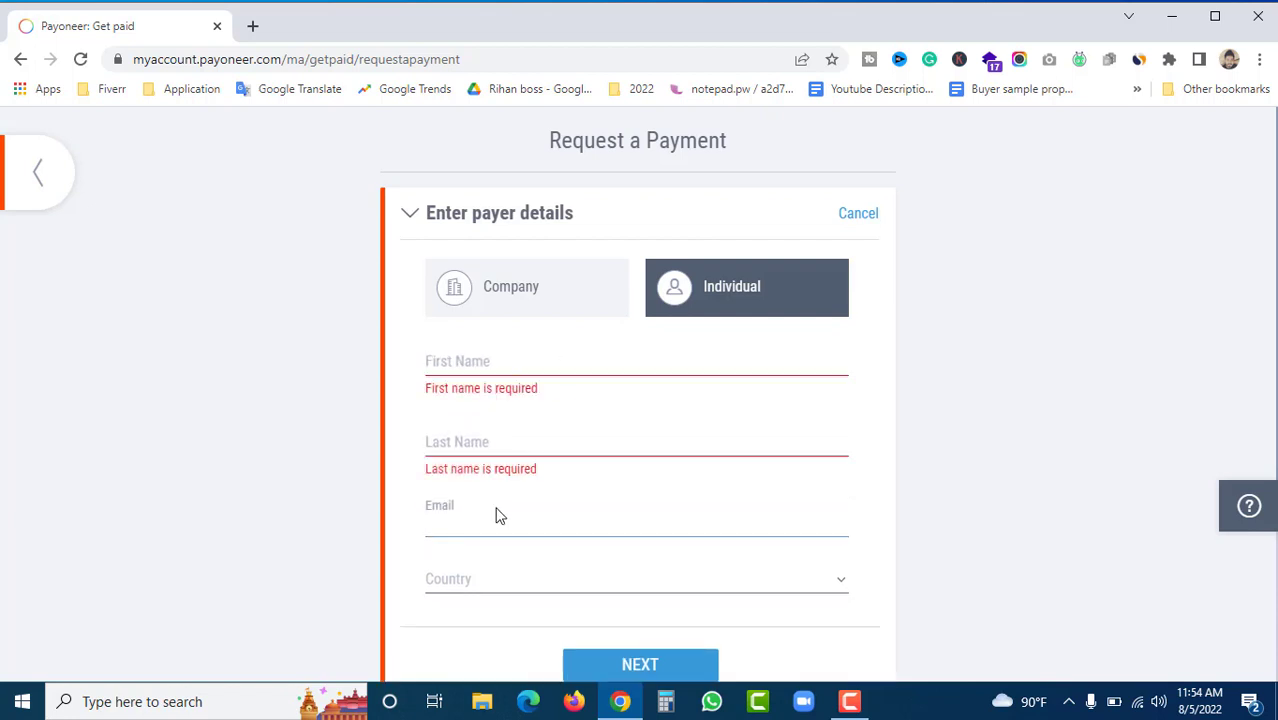
pyautogui.click(533, 581)
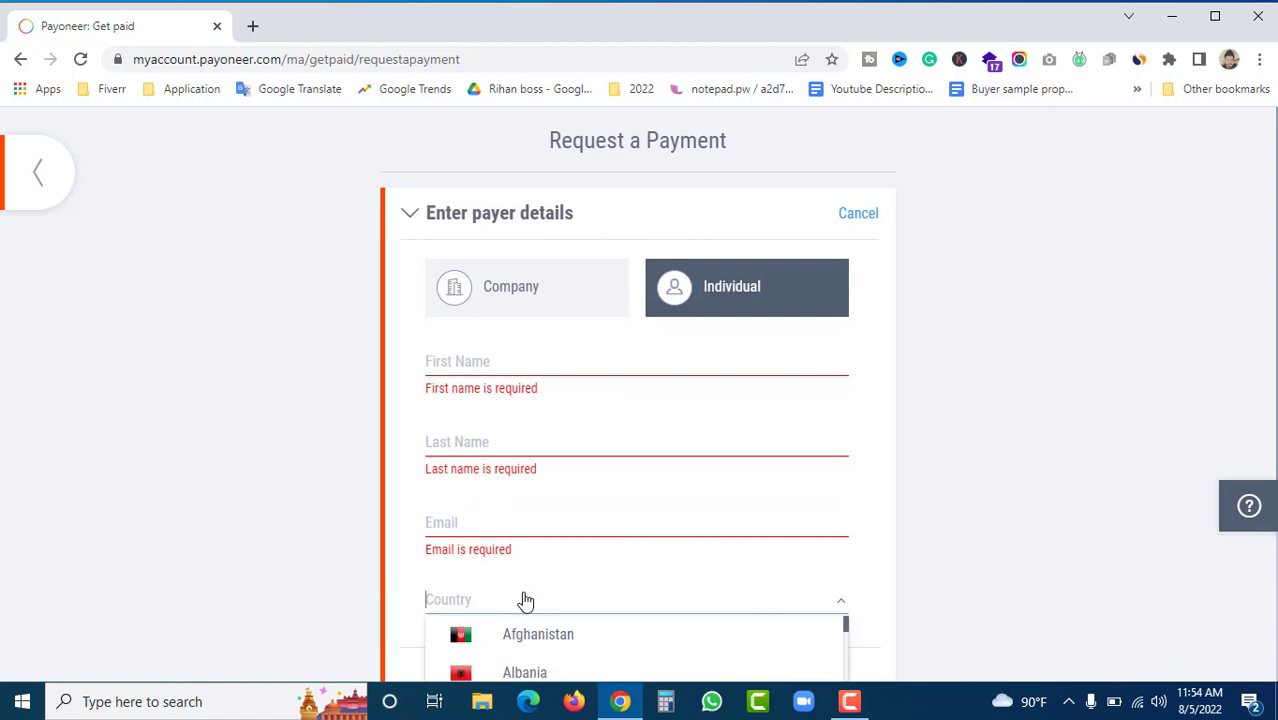
pyautogui.click(868, 486)
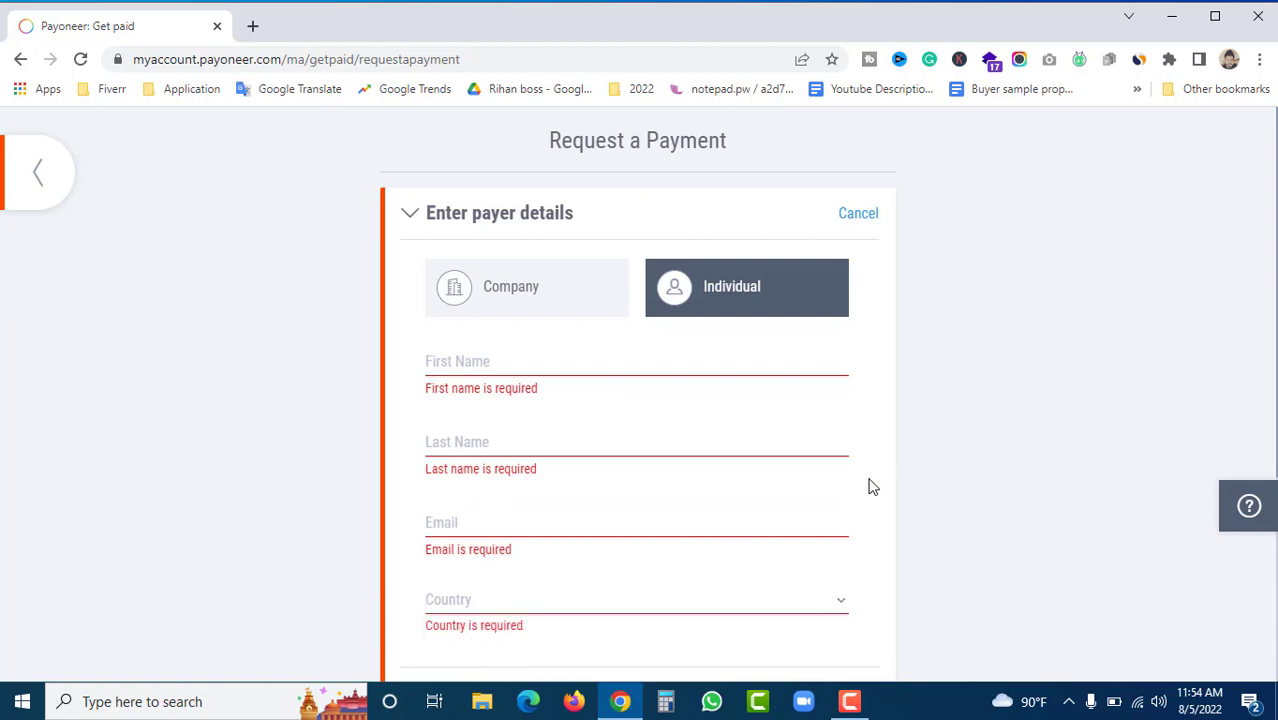
# Step: Enter the individual payer's first name, last name and email, set the location to United States of America, Alabama, and submit the payer details
pyautogui.click(503, 362)
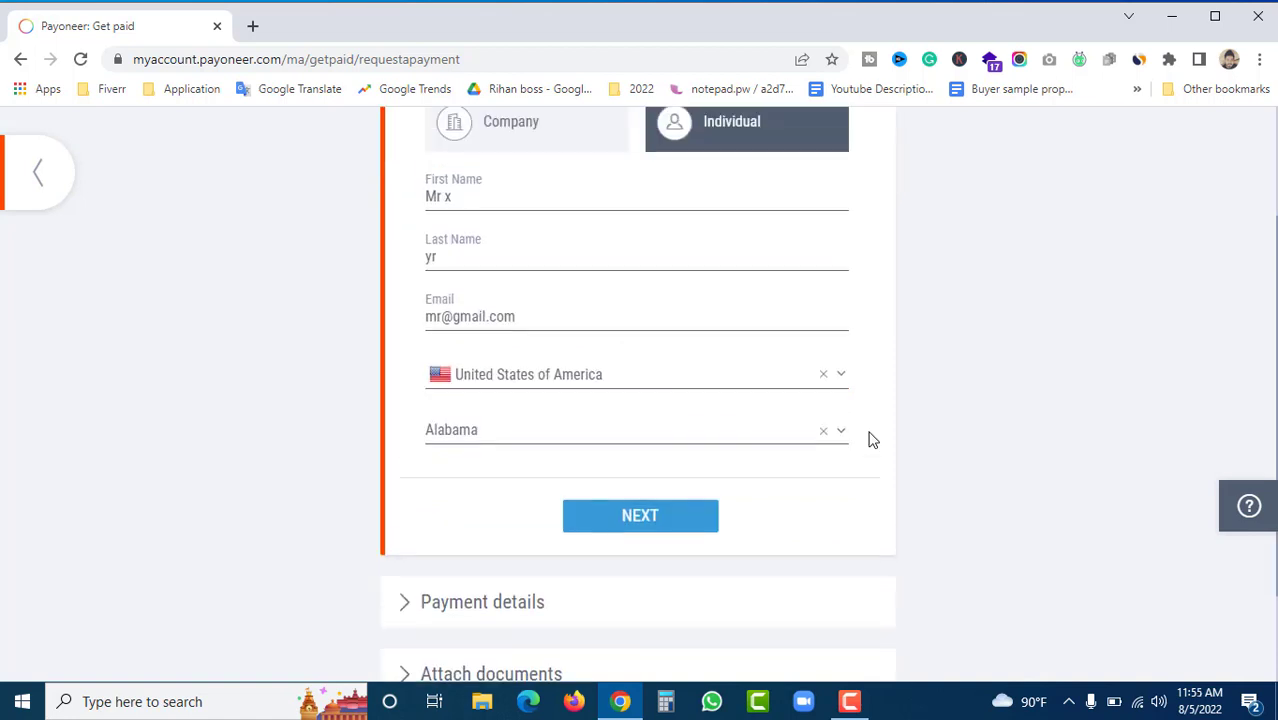
pyautogui.scroll(2, 870, 438)
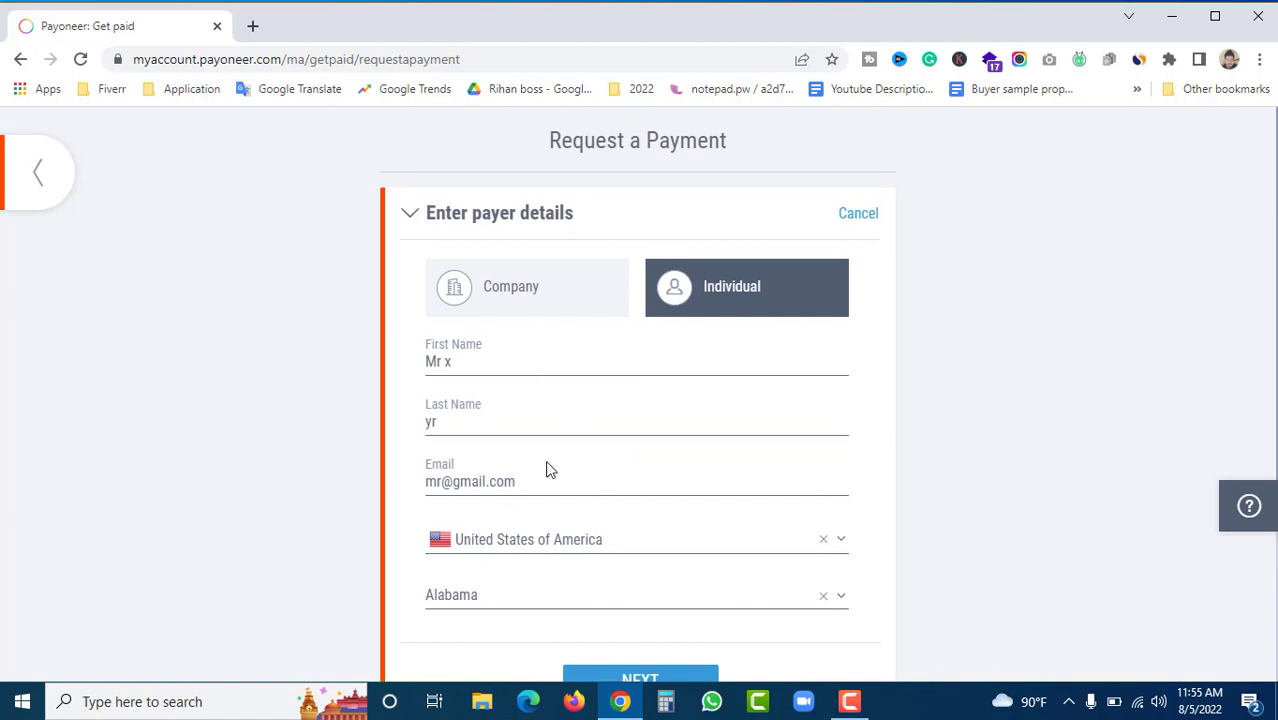
pyautogui.click(441, 480)
pyautogui.moveTo(463, 362); pyautogui.dragTo(423, 368)
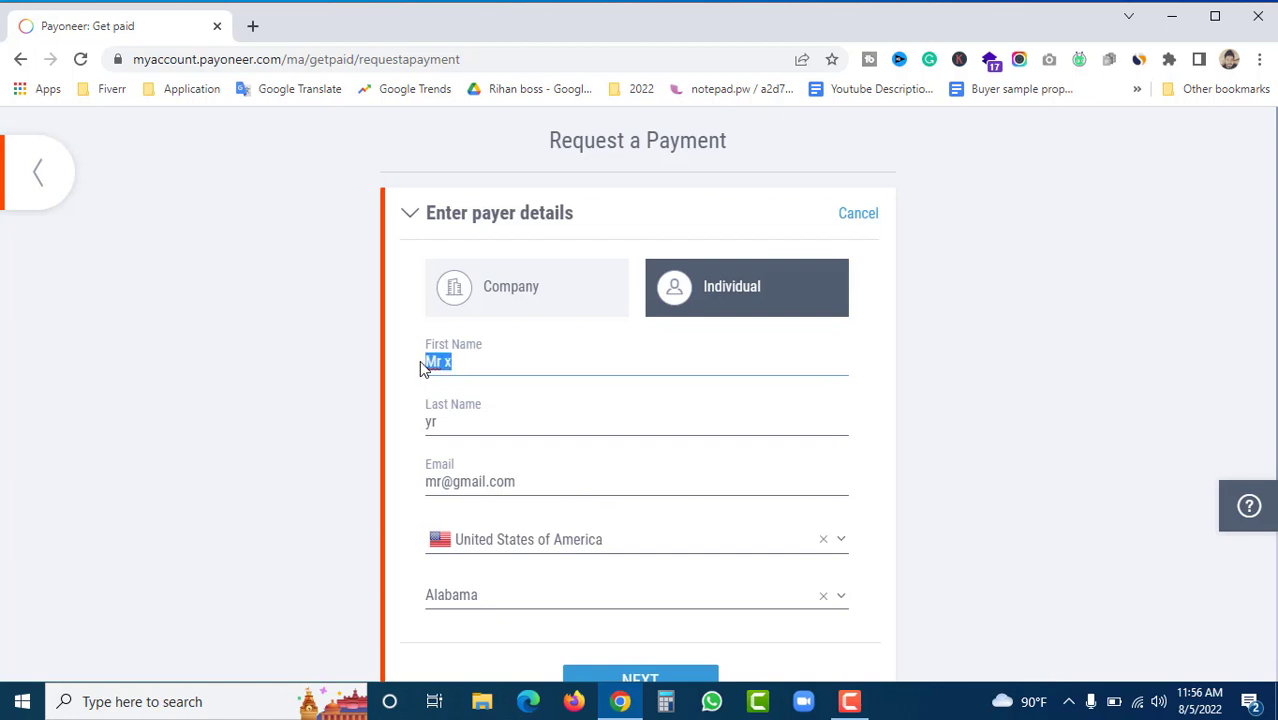
pyautogui.moveTo(442, 423); pyautogui.dragTo(430, 422)
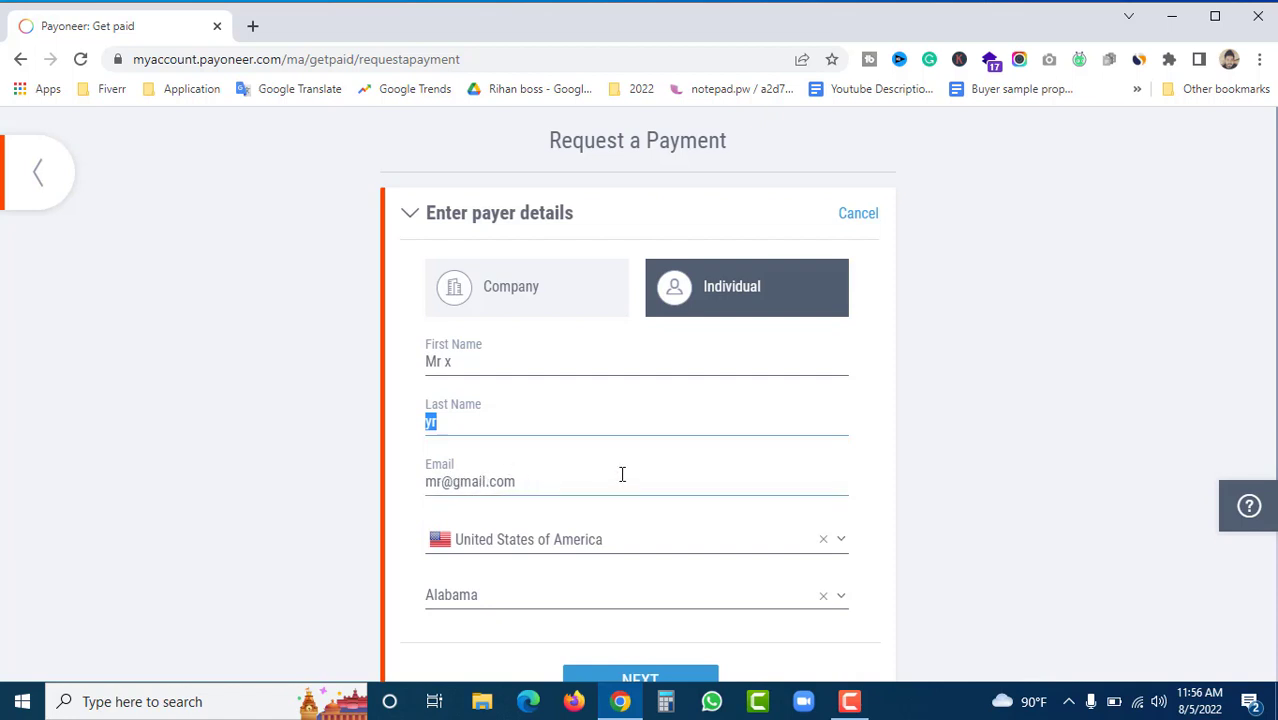
pyautogui.scroll(-1, 870, 465)
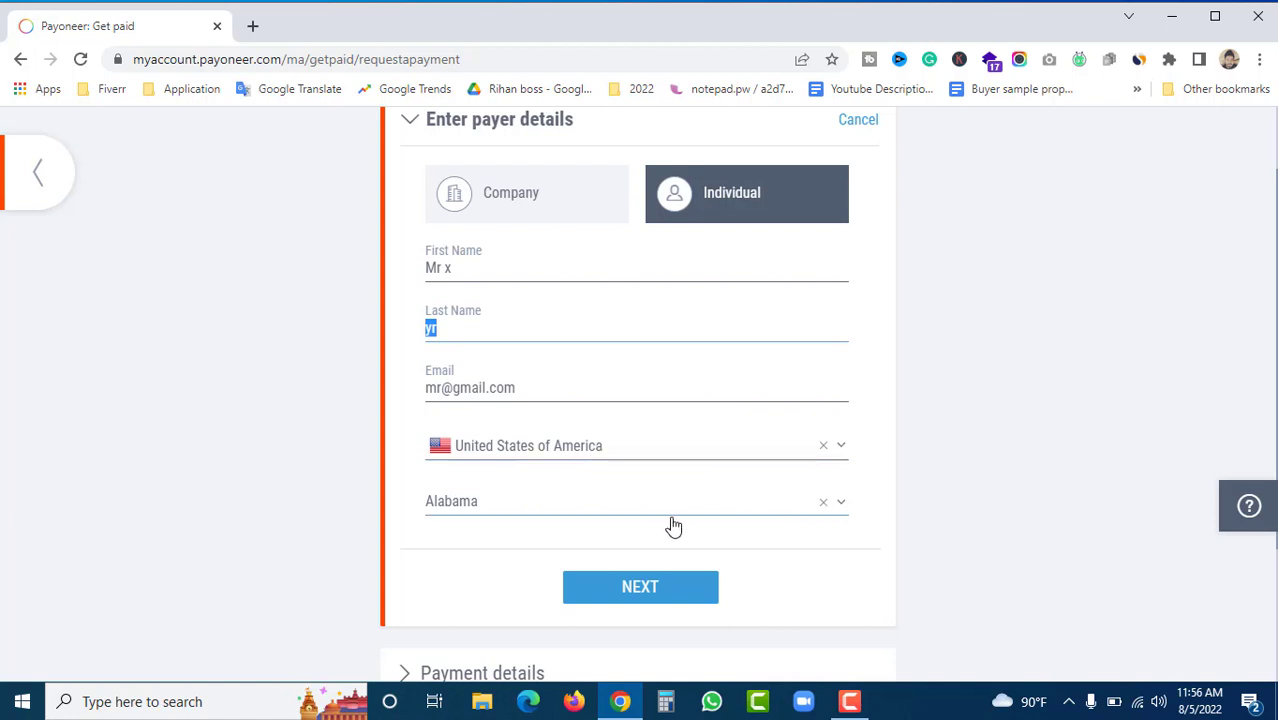
pyautogui.click(700, 594)
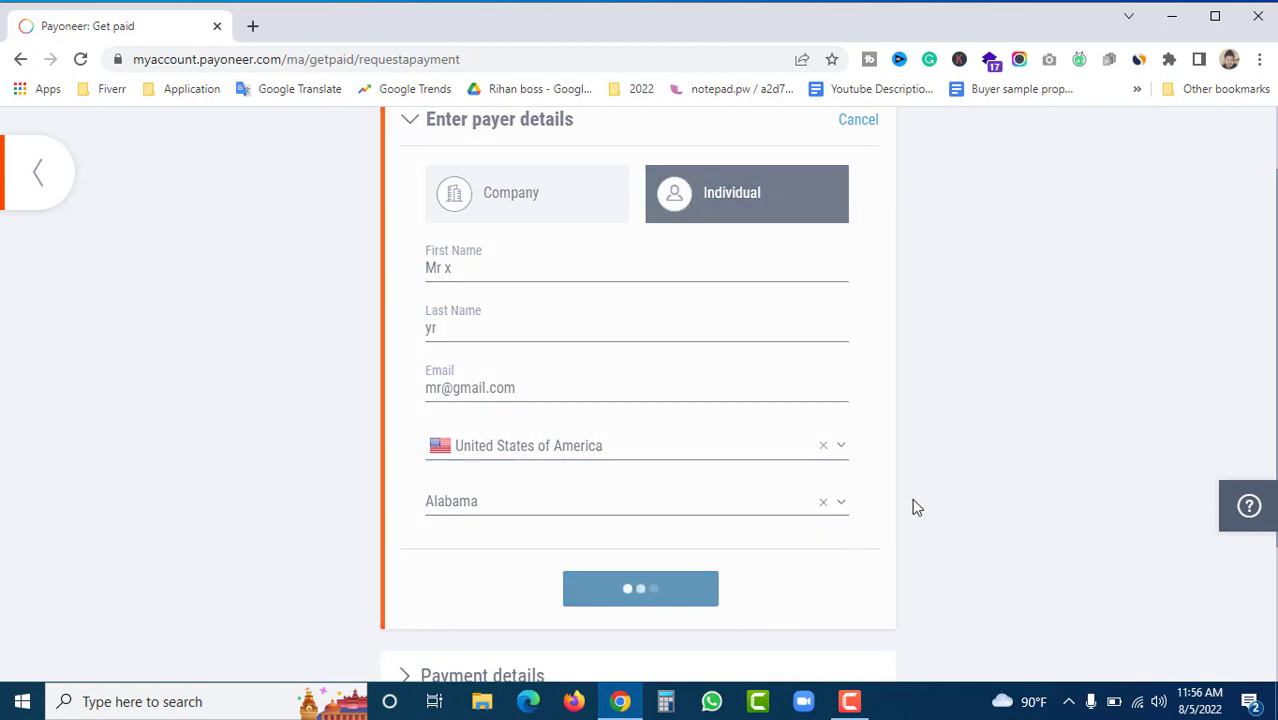
# Step: Set the requested payment amount to 20 USD and describe it as "website design"
pyautogui.scroll(1, 845, 451)
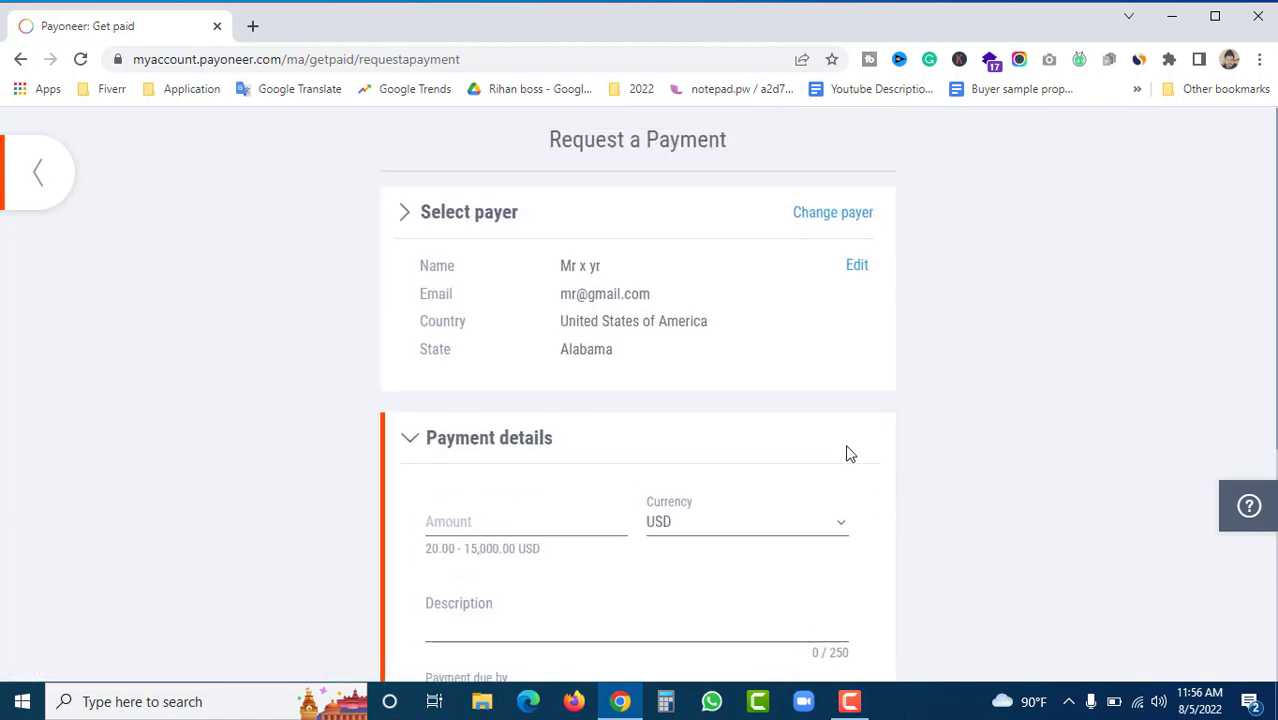
pyautogui.scroll(-1, 700, 380)
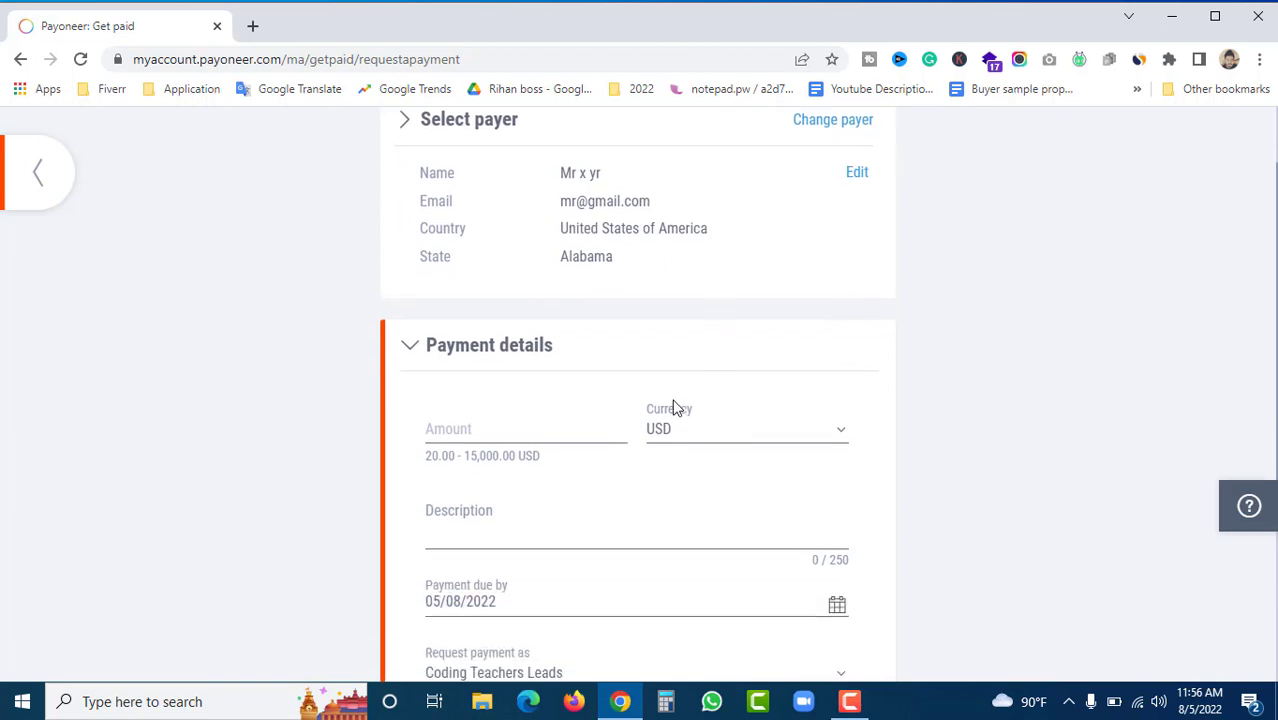
pyautogui.scroll(-1, 600, 420)
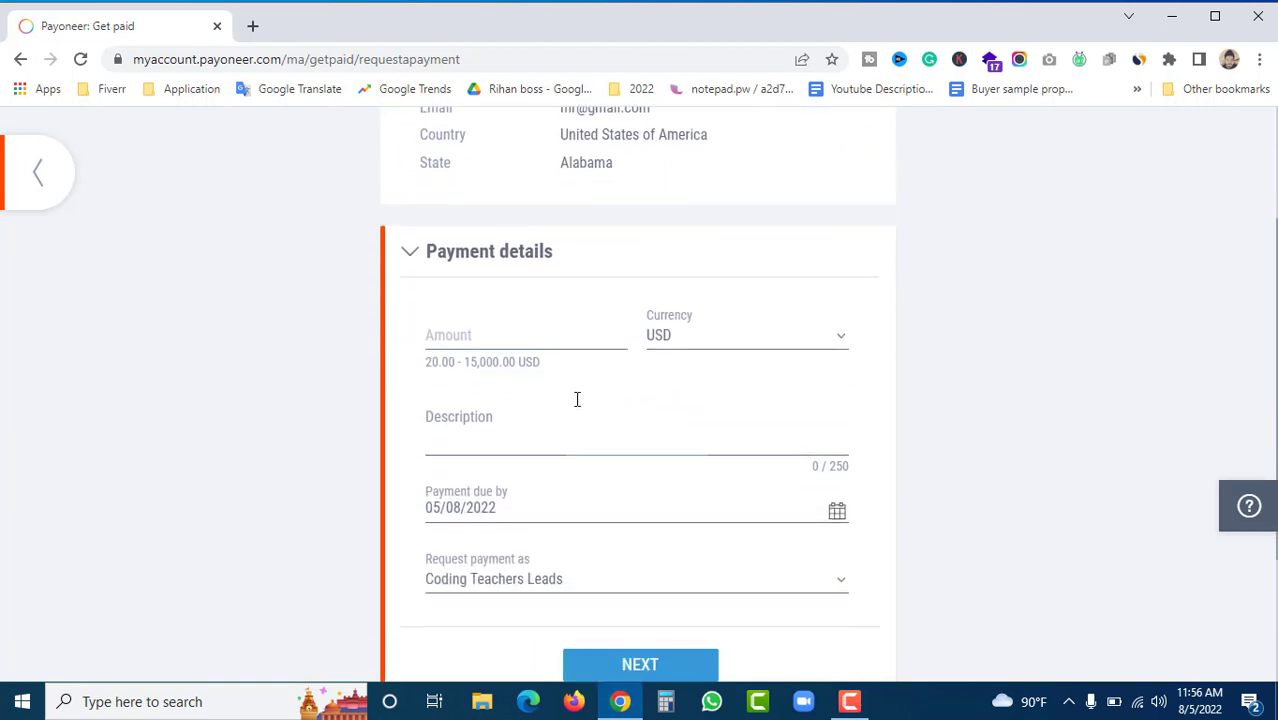
pyautogui.click(476, 341)
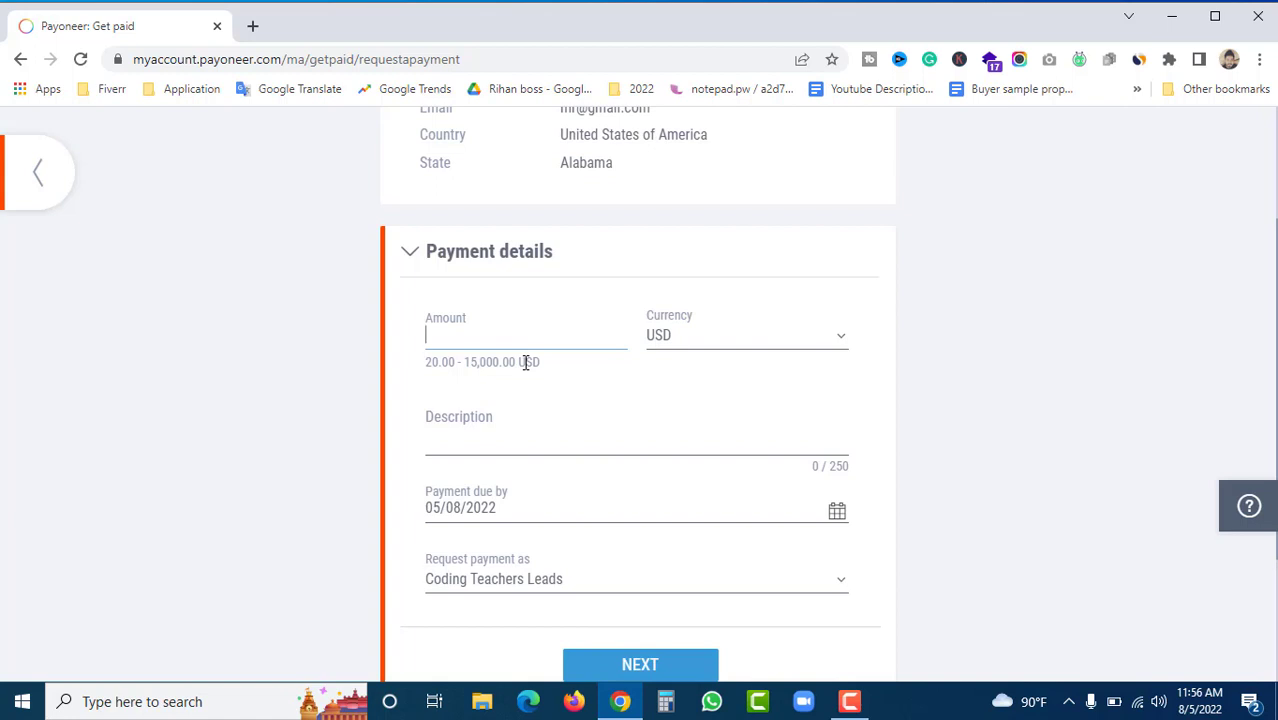
pyautogui.write('20')
pyautogui.click(500, 442)
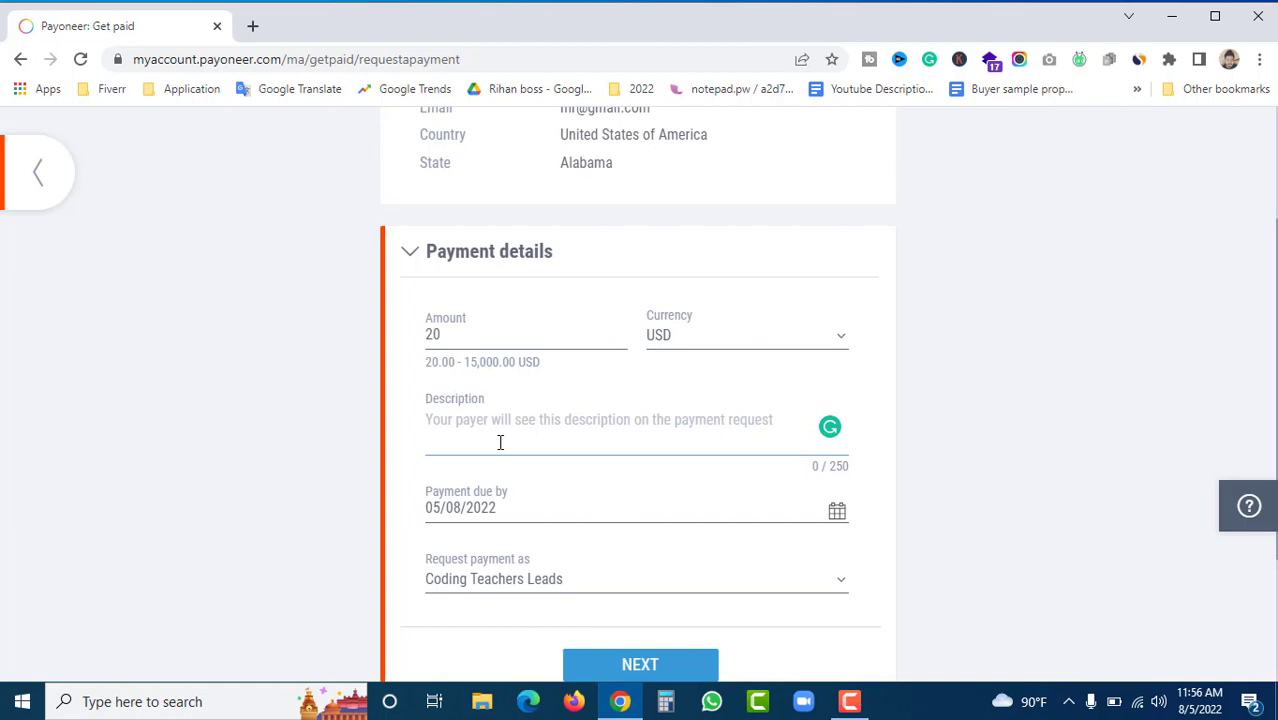
pyautogui.write('we')
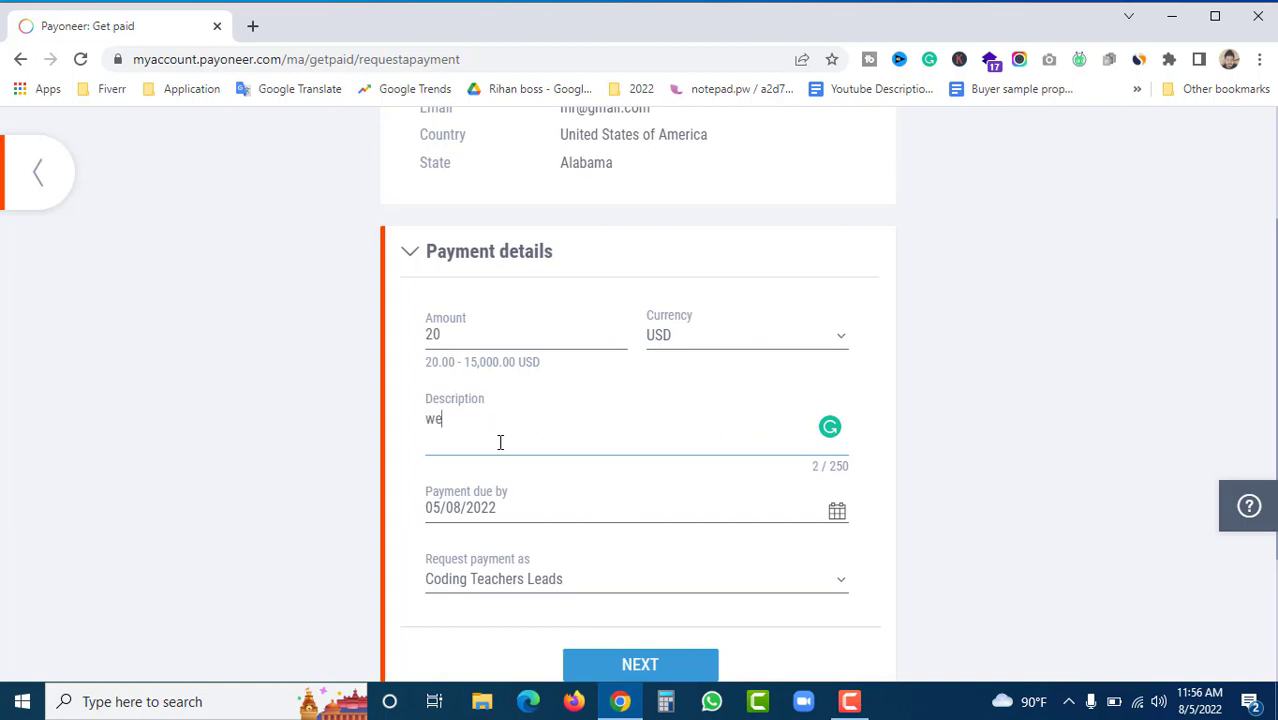
pyautogui.write('bsite design')
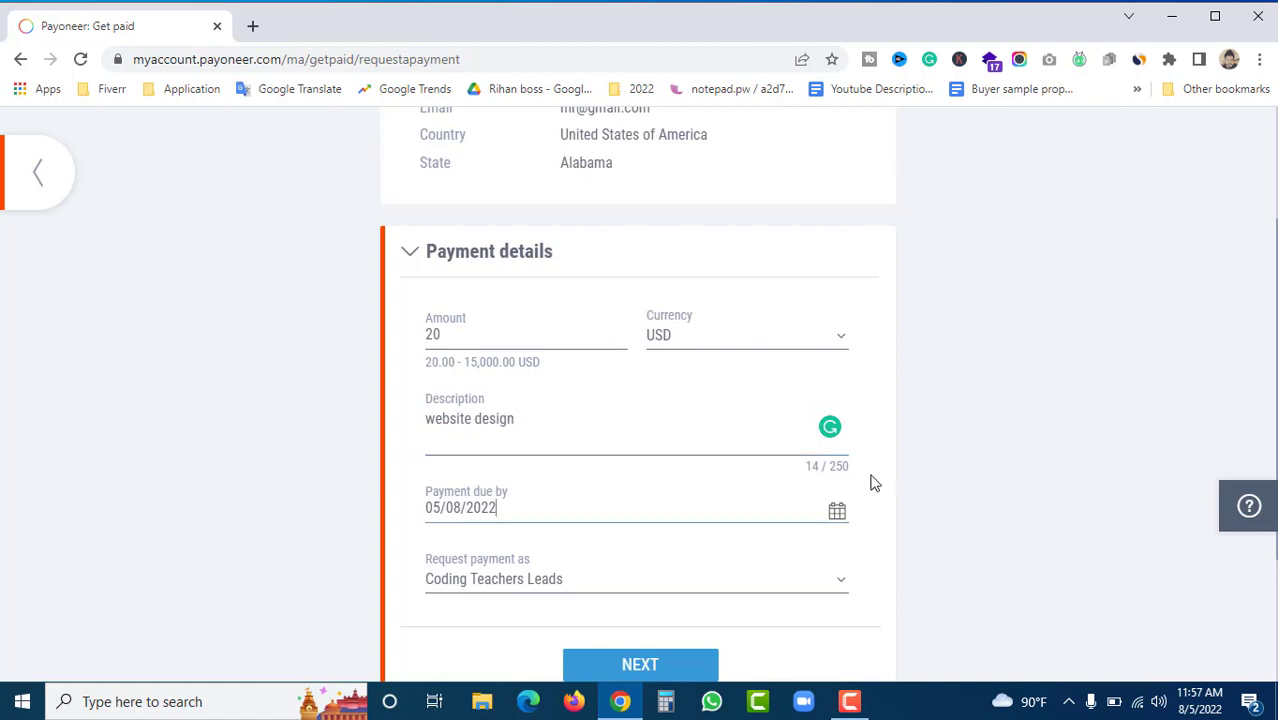
# Step: Set the payment due date to August 7, 2022
pyautogui.click(837, 512)
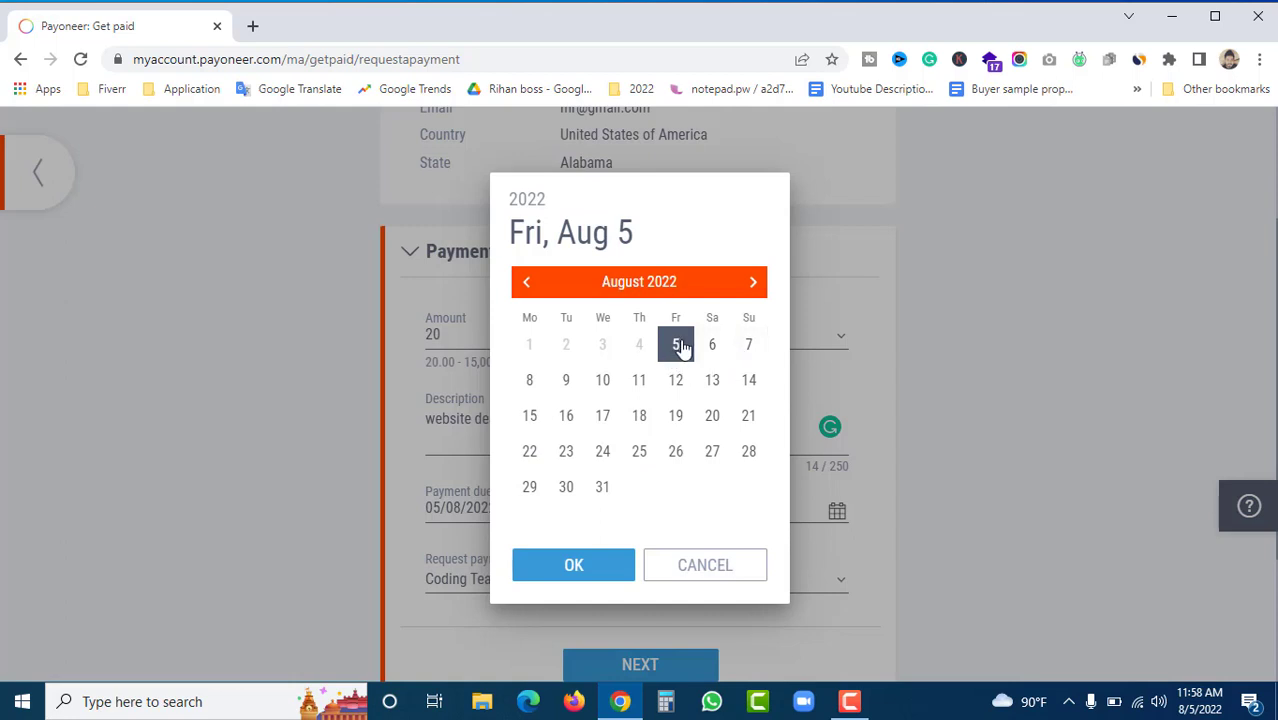
pyautogui.click(749, 345)
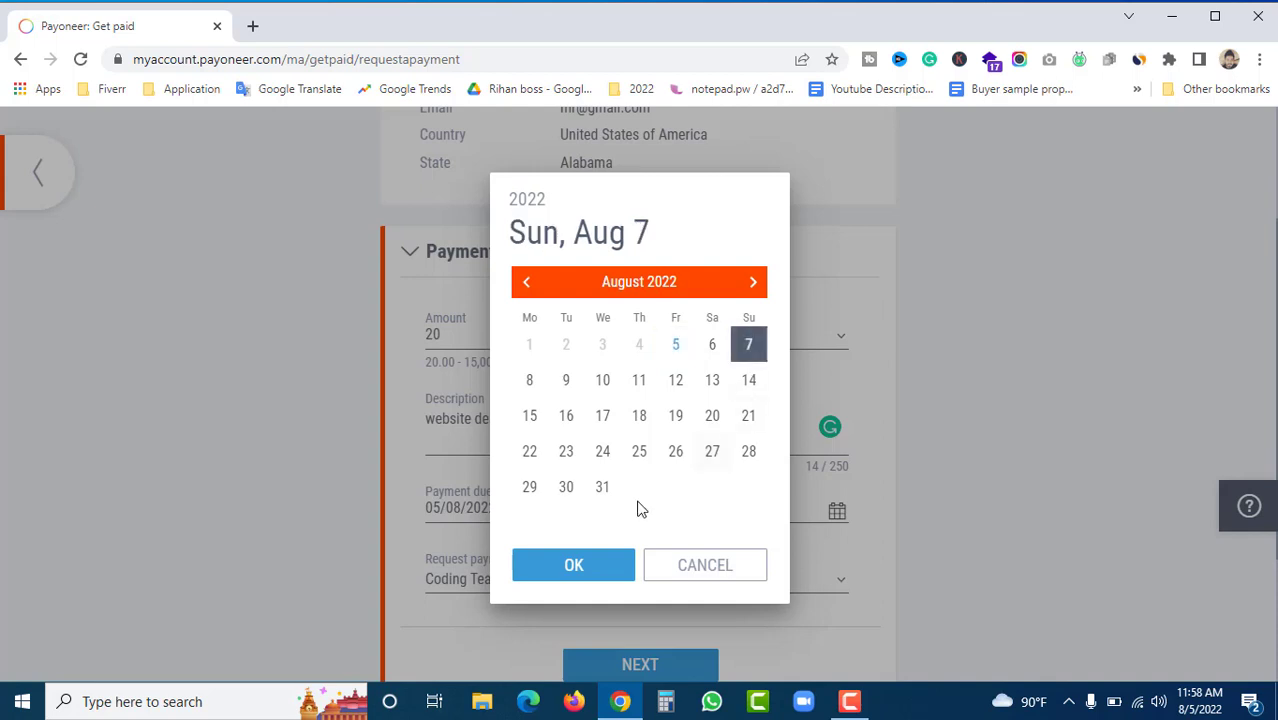
pyautogui.click(600, 563)
# Step: Request the payment under the account holder's personal name, review the payment details and continue to the document attachments
pyautogui.click(555, 393)
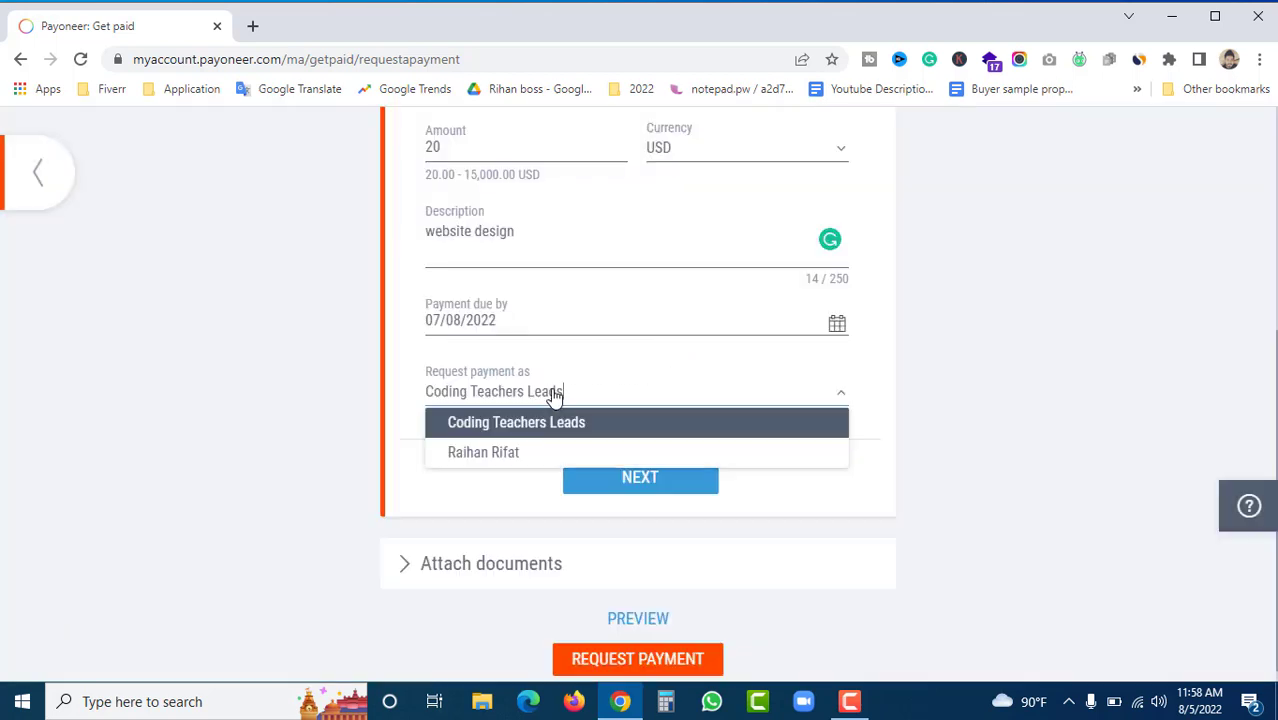
pyautogui.click(486, 454)
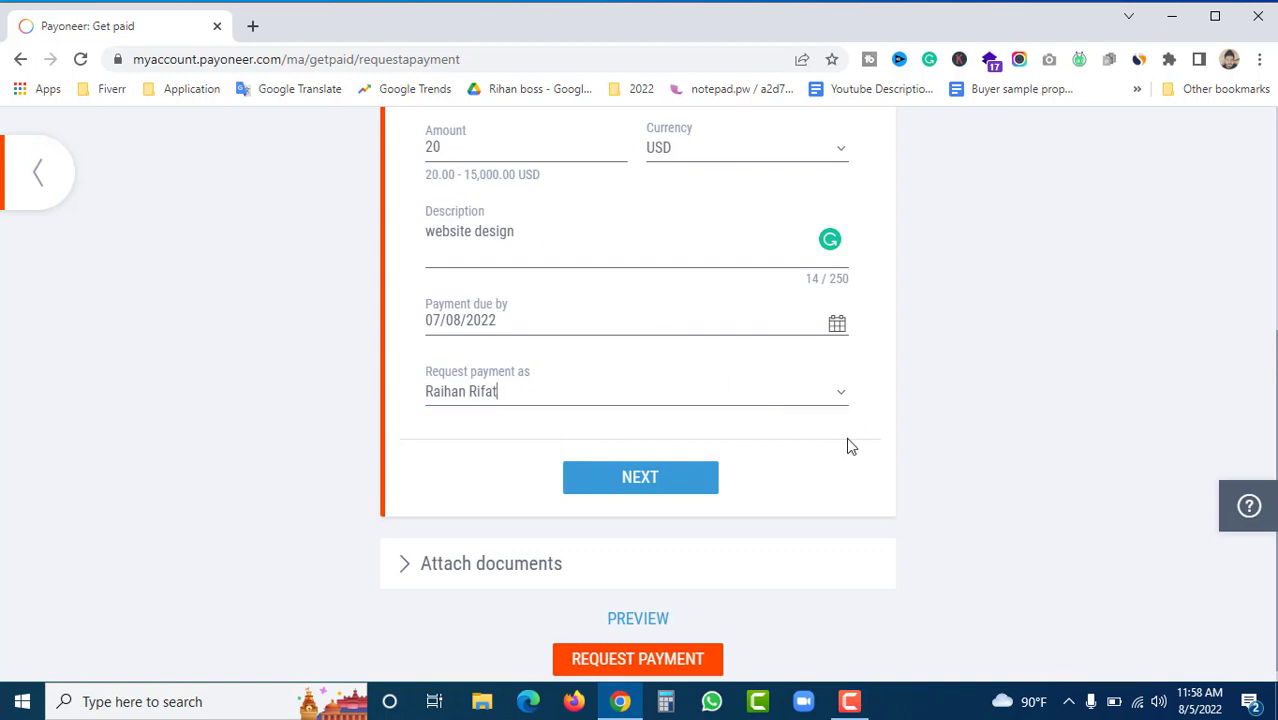
pyautogui.scroll(2, 761, 450)
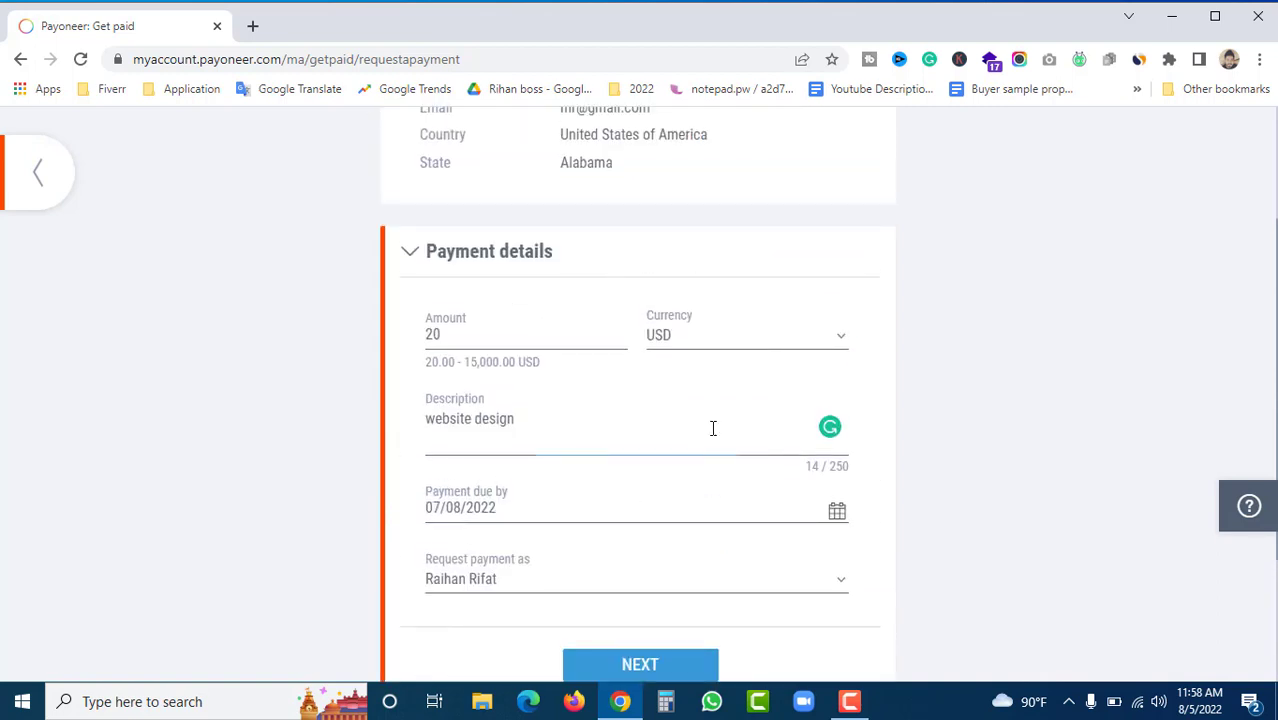
pyautogui.scroll(-2, 713, 428)
pyautogui.scroll(1, 705, 482)
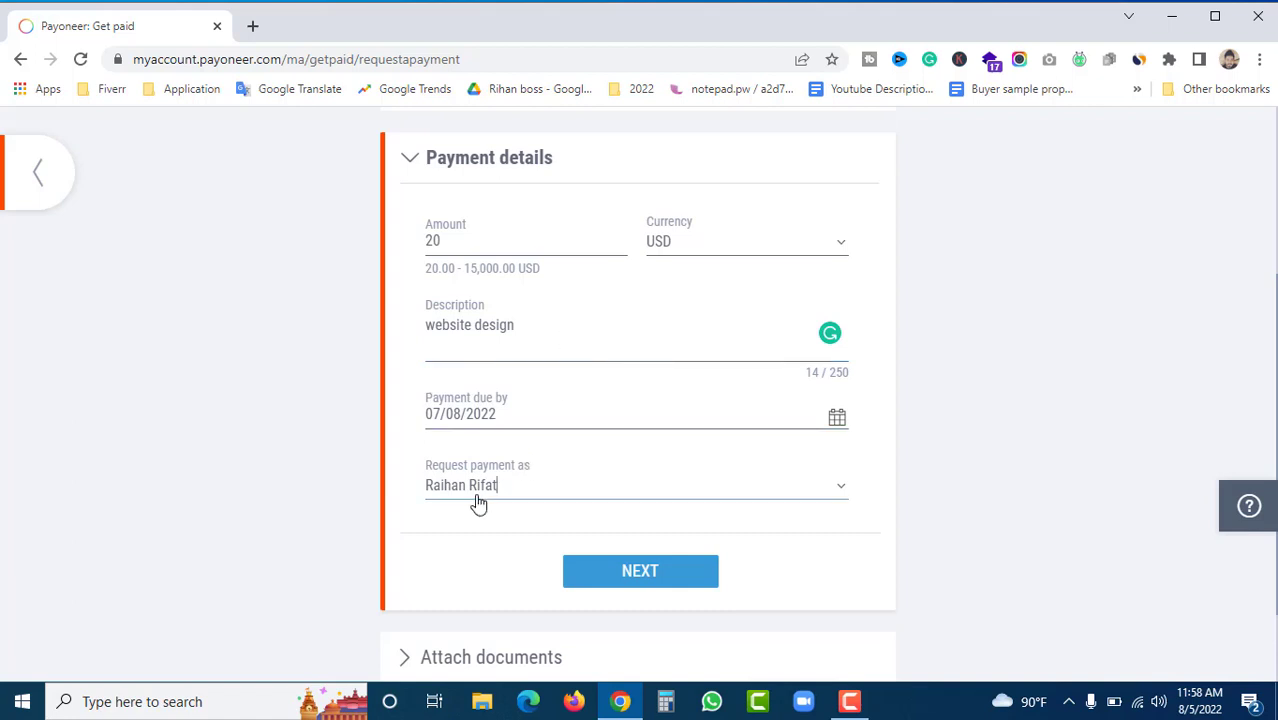
pyautogui.click(697, 578)
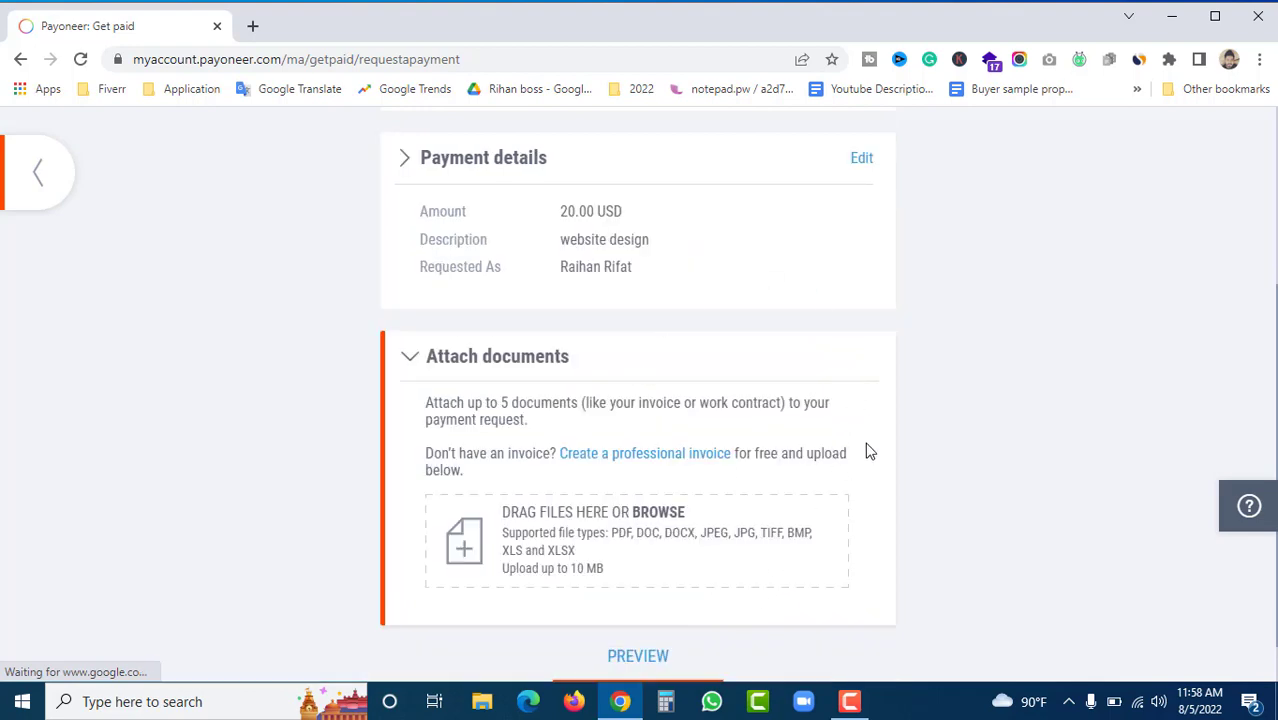
# Step: Open the free professional invoice generator offered for the request's document attachments and start a new invoice
pyautogui.scroll(3, 870, 470)
pyautogui.scroll(-2, 875, 482)
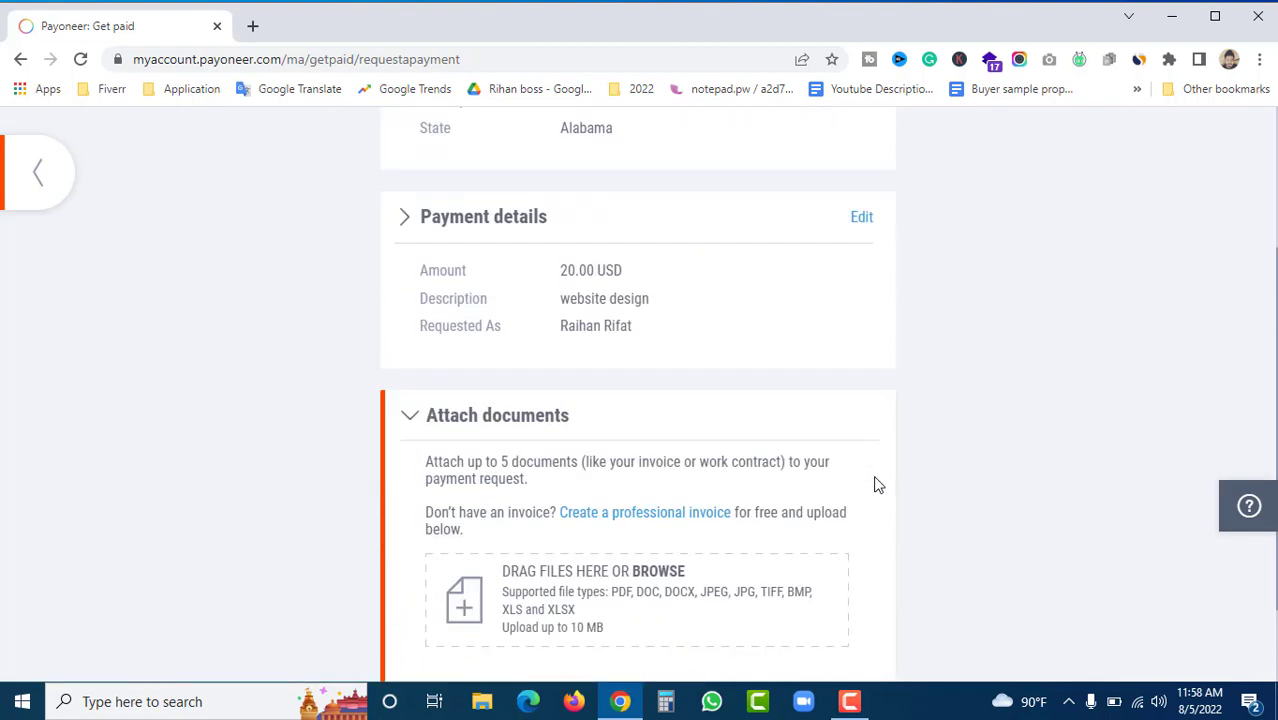
pyautogui.scroll(-1, 876, 485)
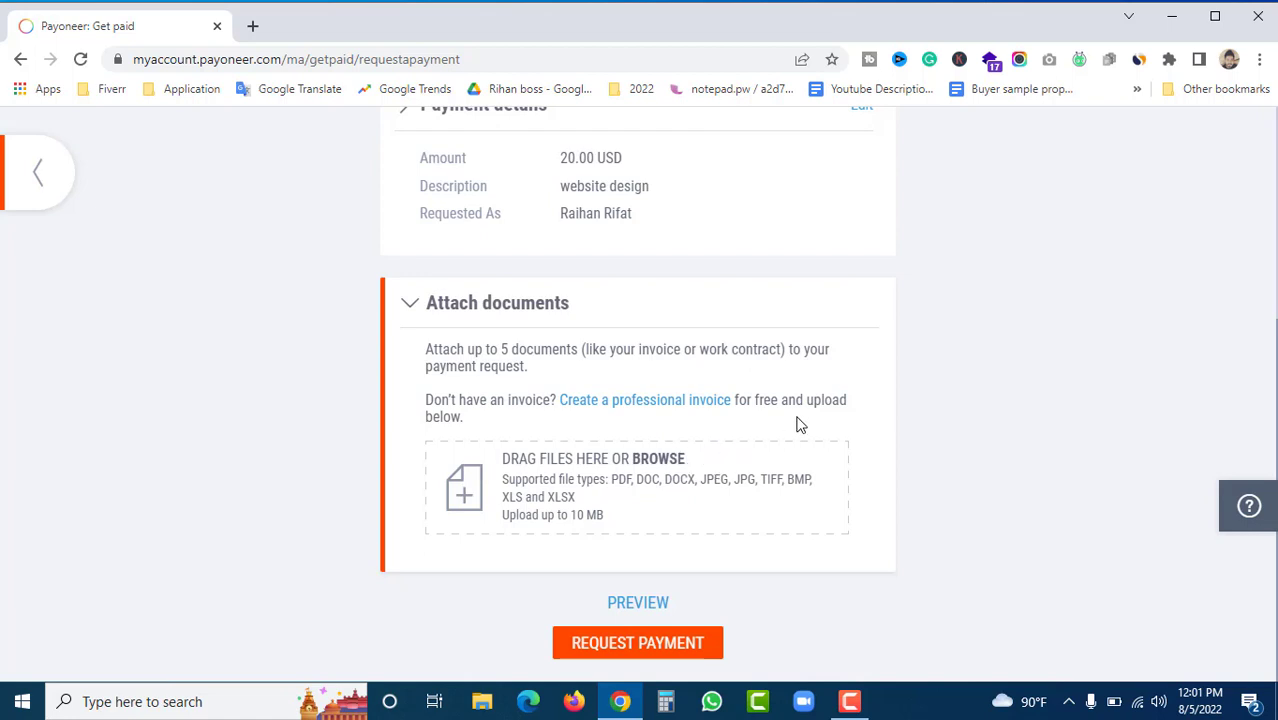
pyautogui.click(653, 410)
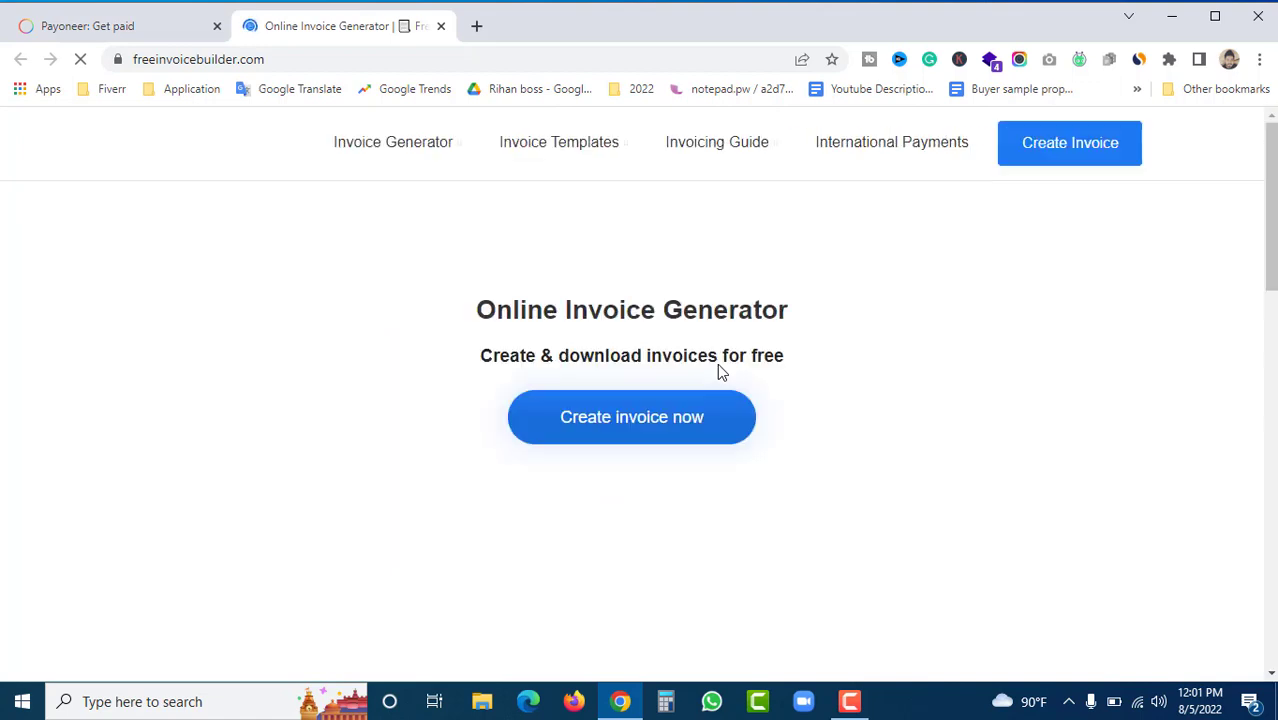
pyautogui.click(96, 28)
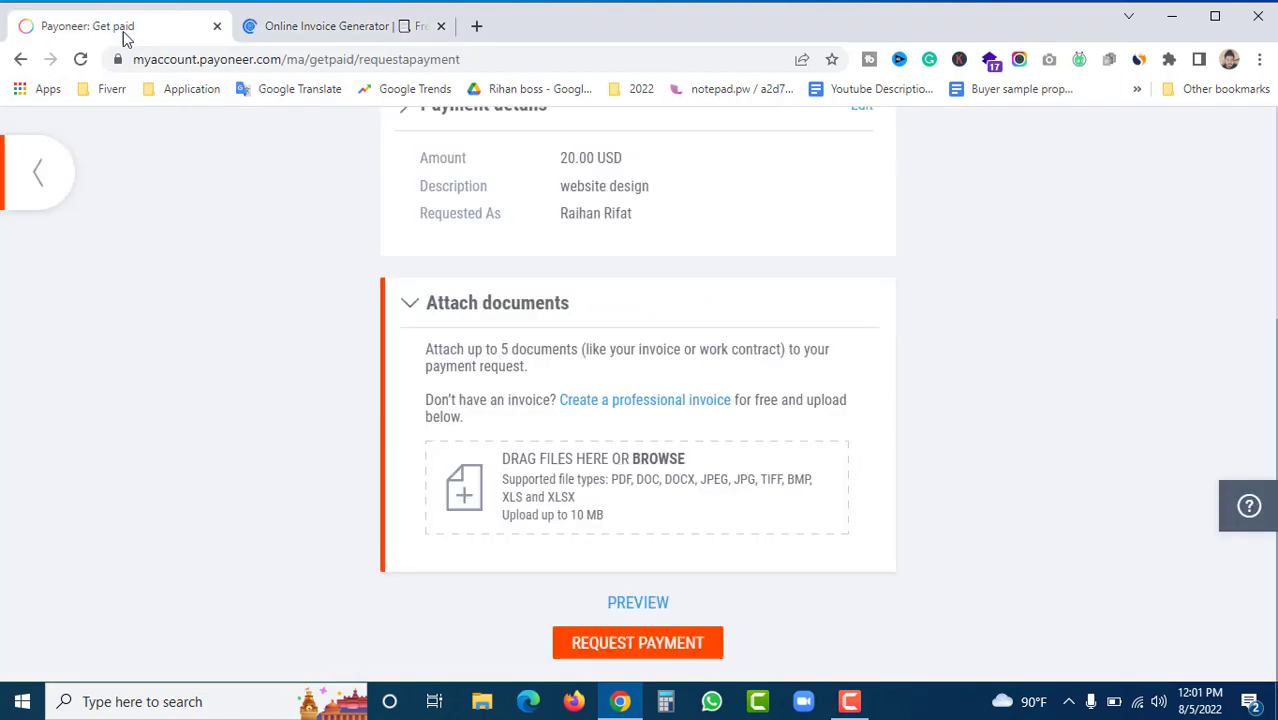
pyautogui.click(290, 26)
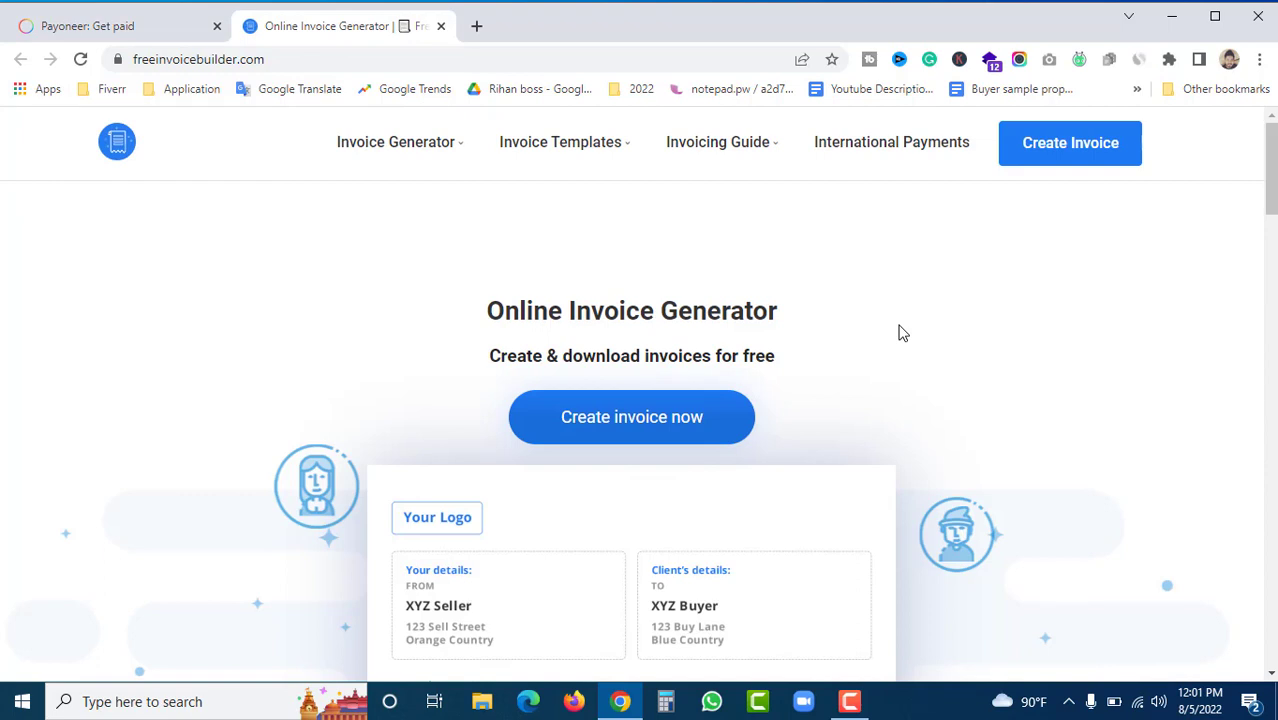
pyautogui.click(630, 426)
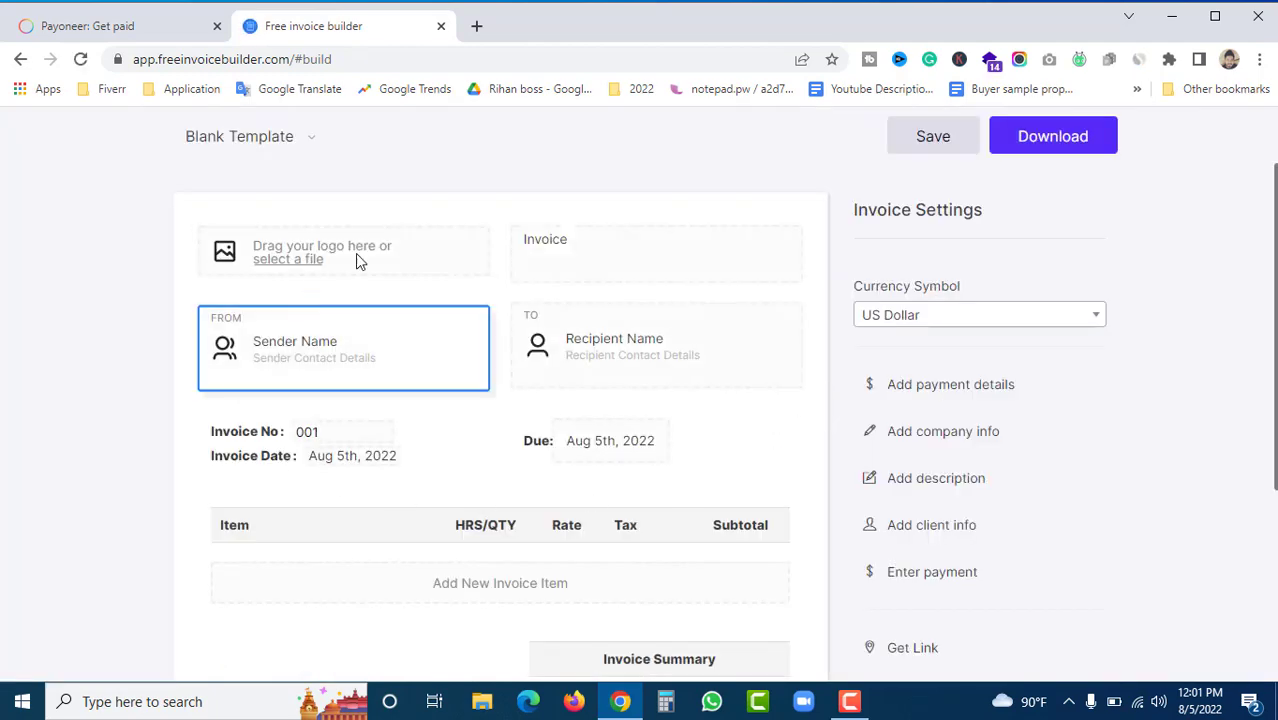
# Step: Look over the blank invoice template, and check the payer and payment details in the Payoneer request
pyautogui.scroll(-3, 776, 439)
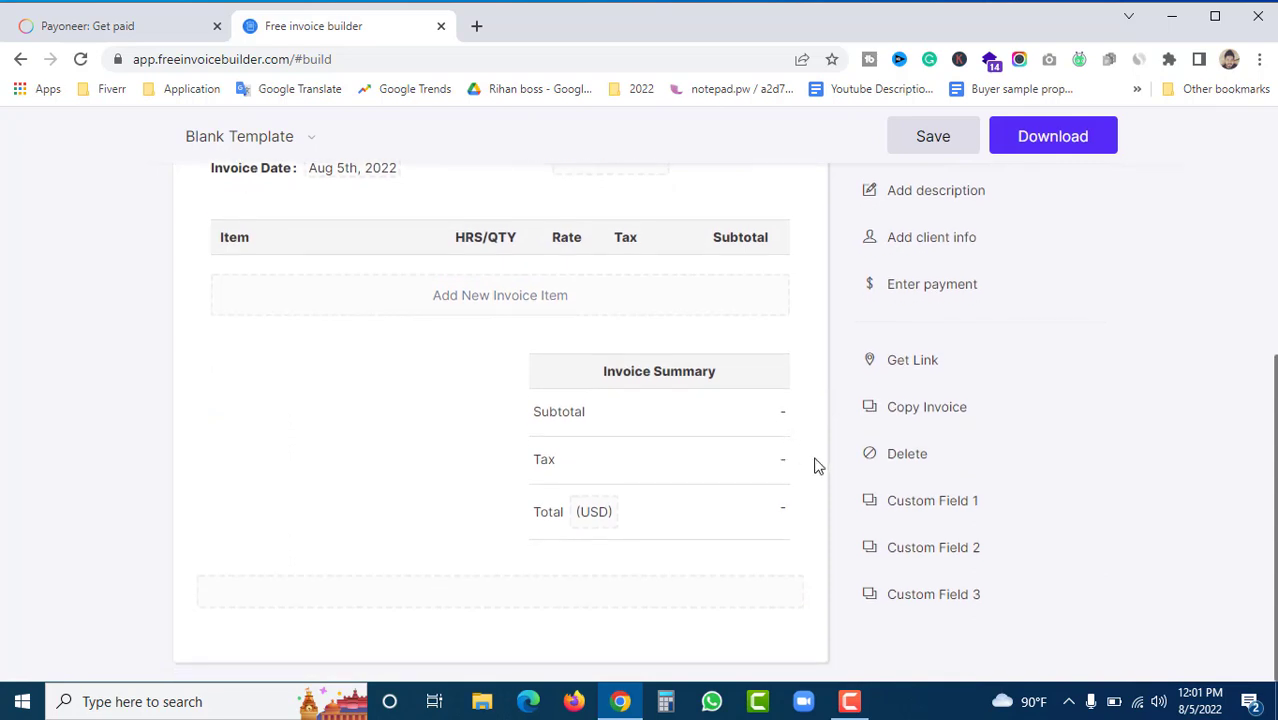
pyautogui.scroll(3, 819, 449)
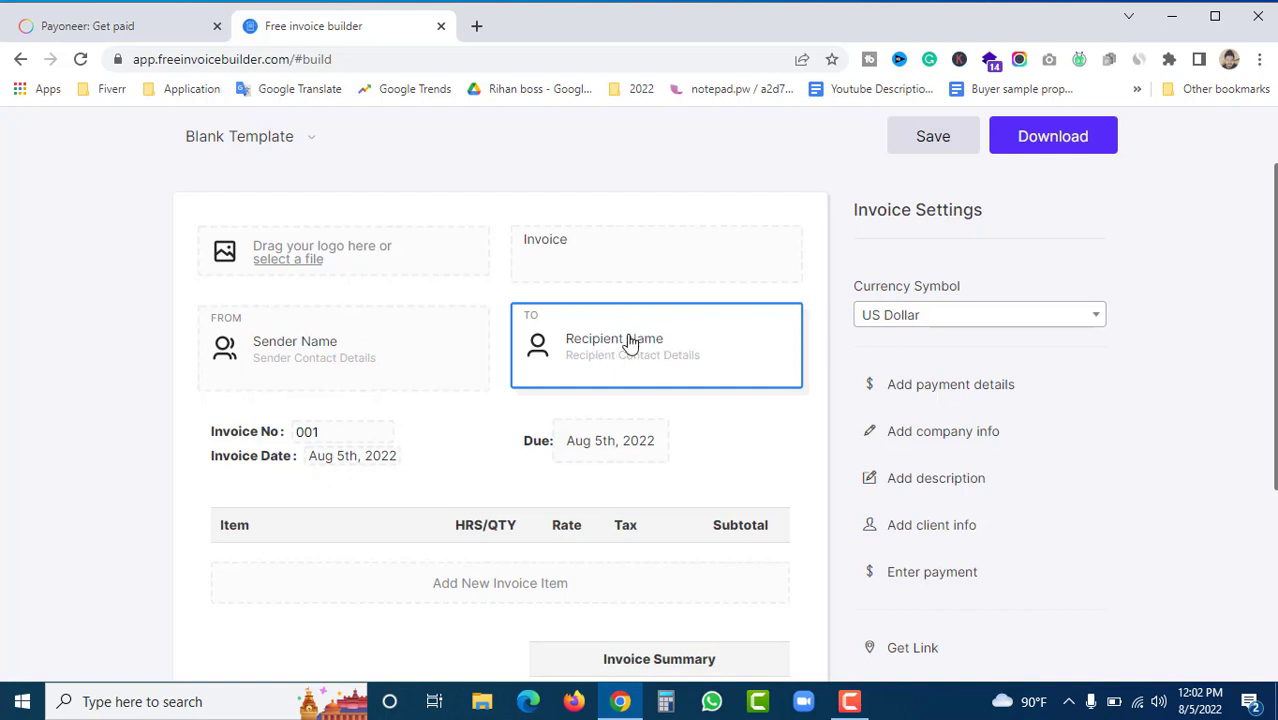
pyautogui.click(100, 26)
pyautogui.scroll(2, 573, 261)
pyautogui.scroll(2, 571, 402)
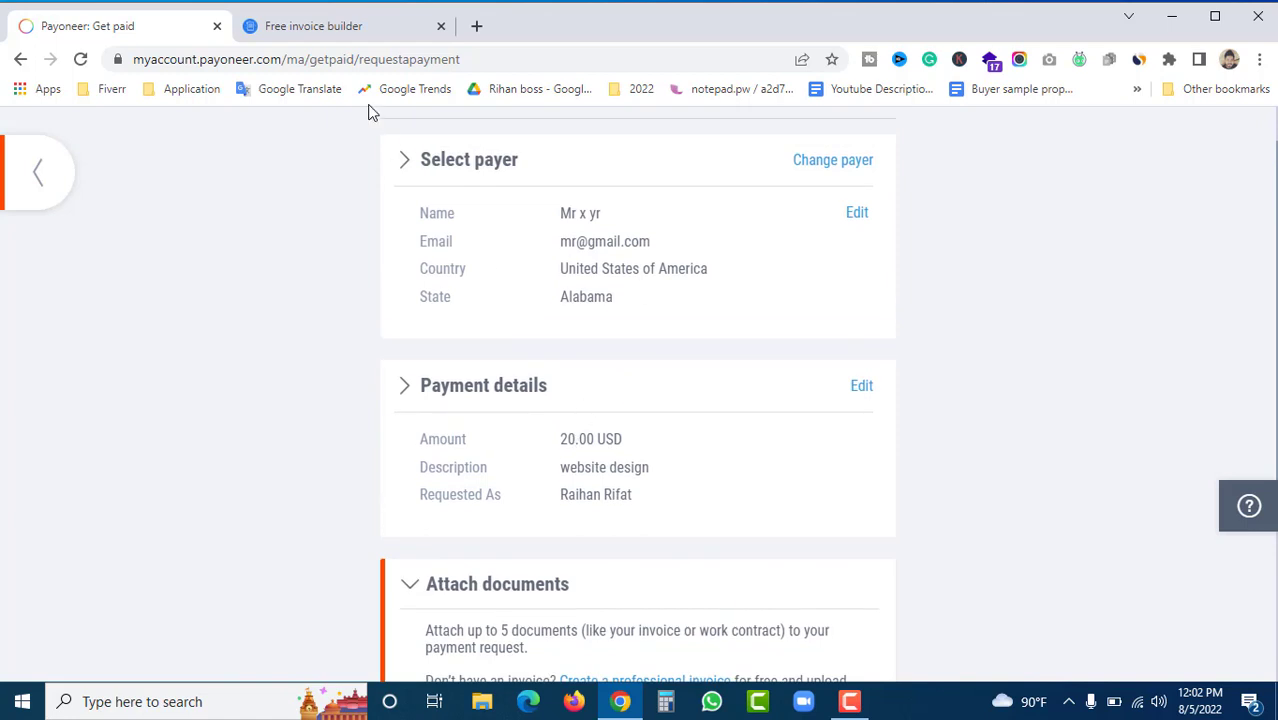
# Step: Fill in the invoice sender's company name, first and last name, email and address with Bangladesh as the country, and save the details
pyautogui.click(342, 30)
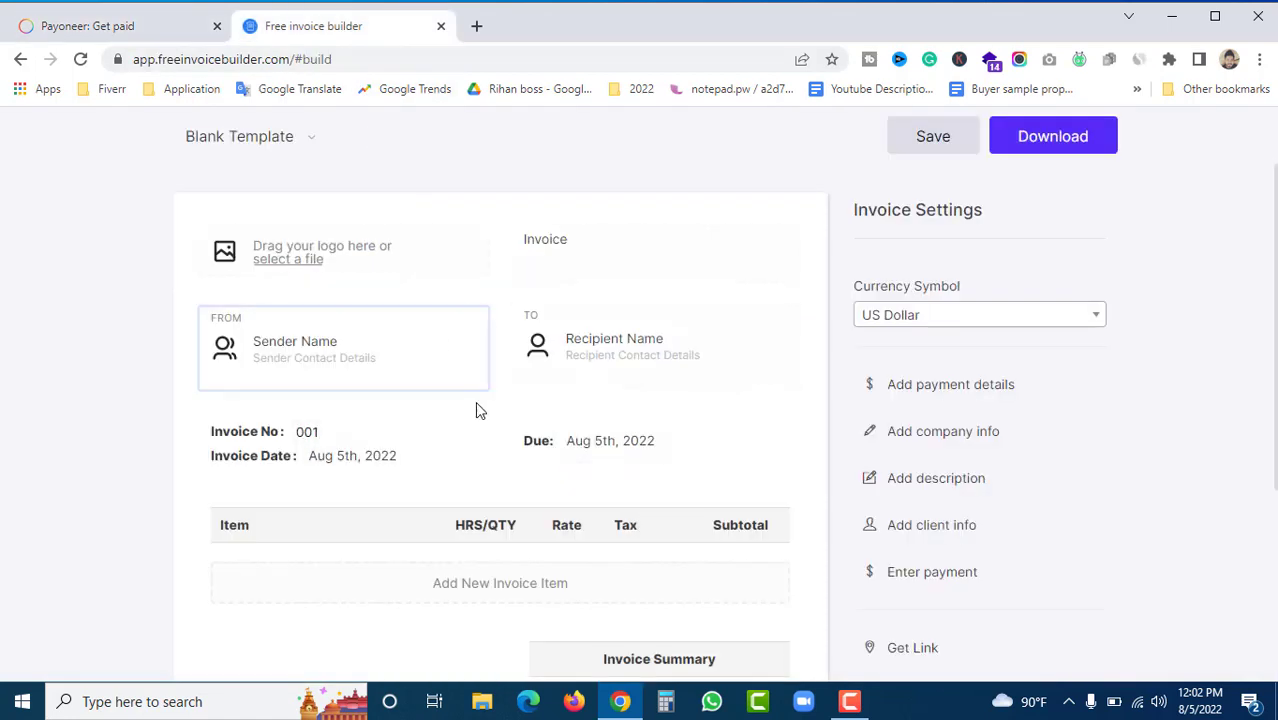
pyautogui.click(331, 359)
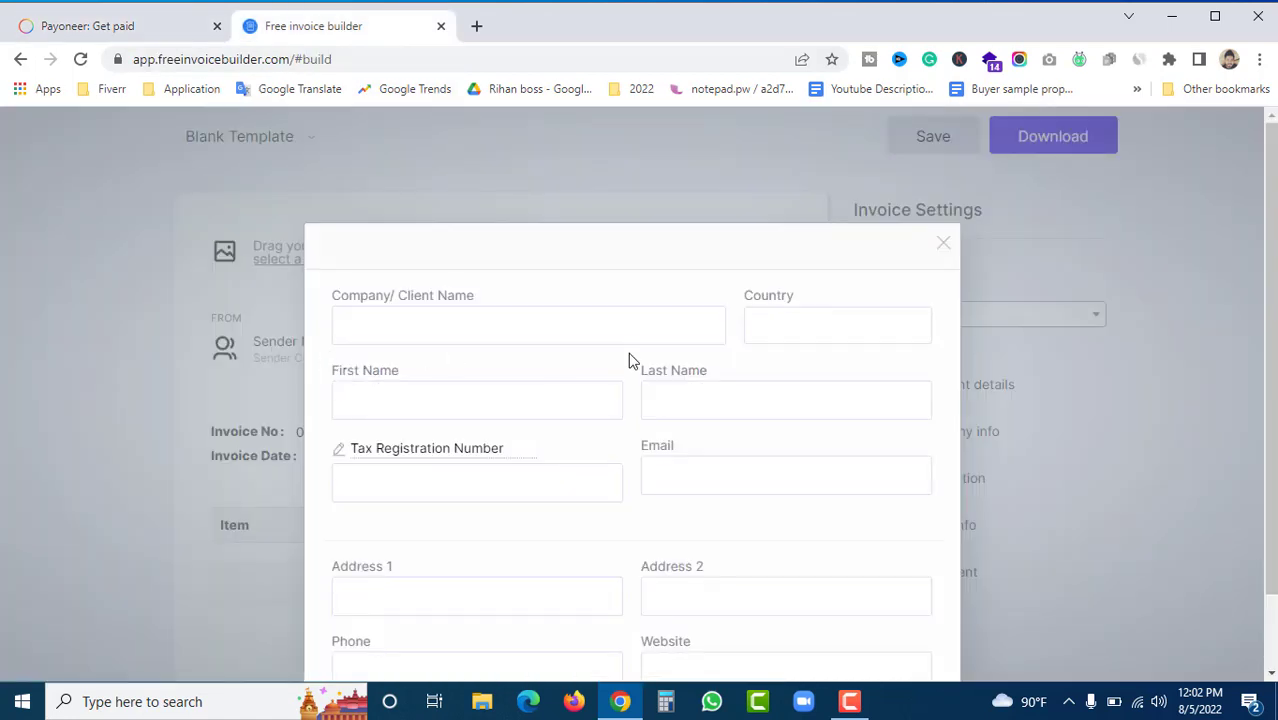
pyautogui.click(772, 332)
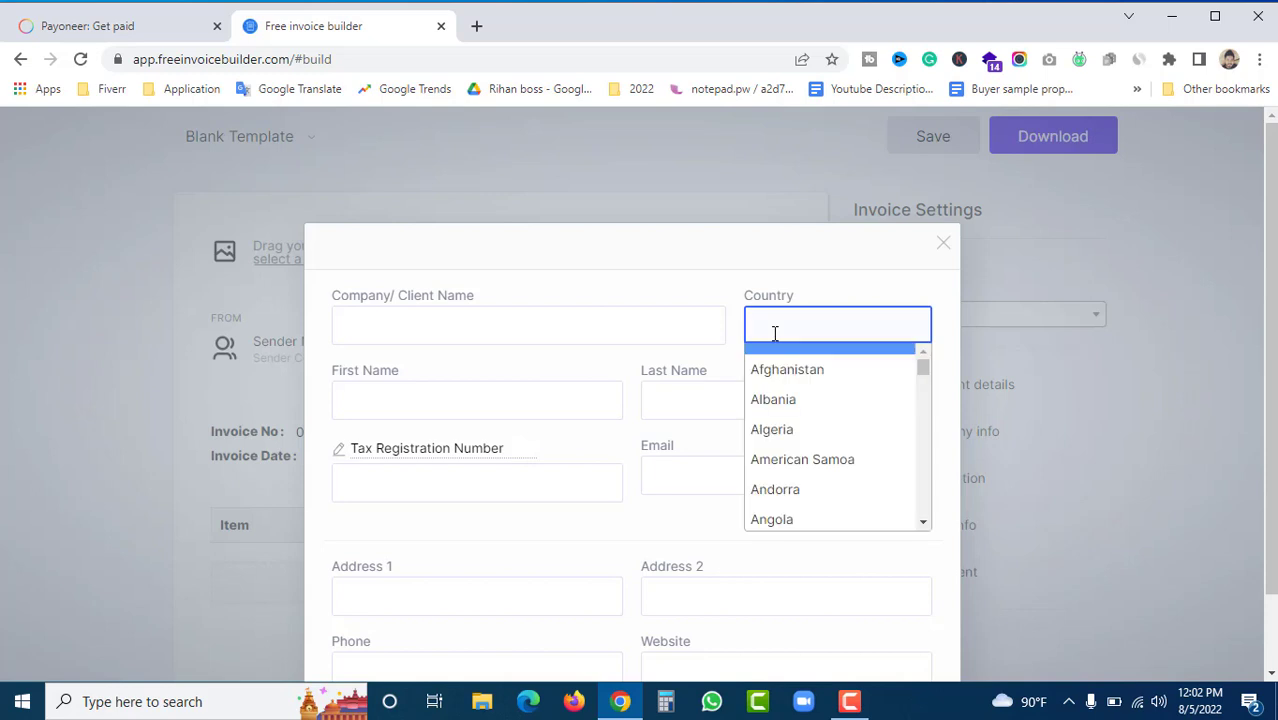
pyautogui.write('B')
pyautogui.click(806, 396)
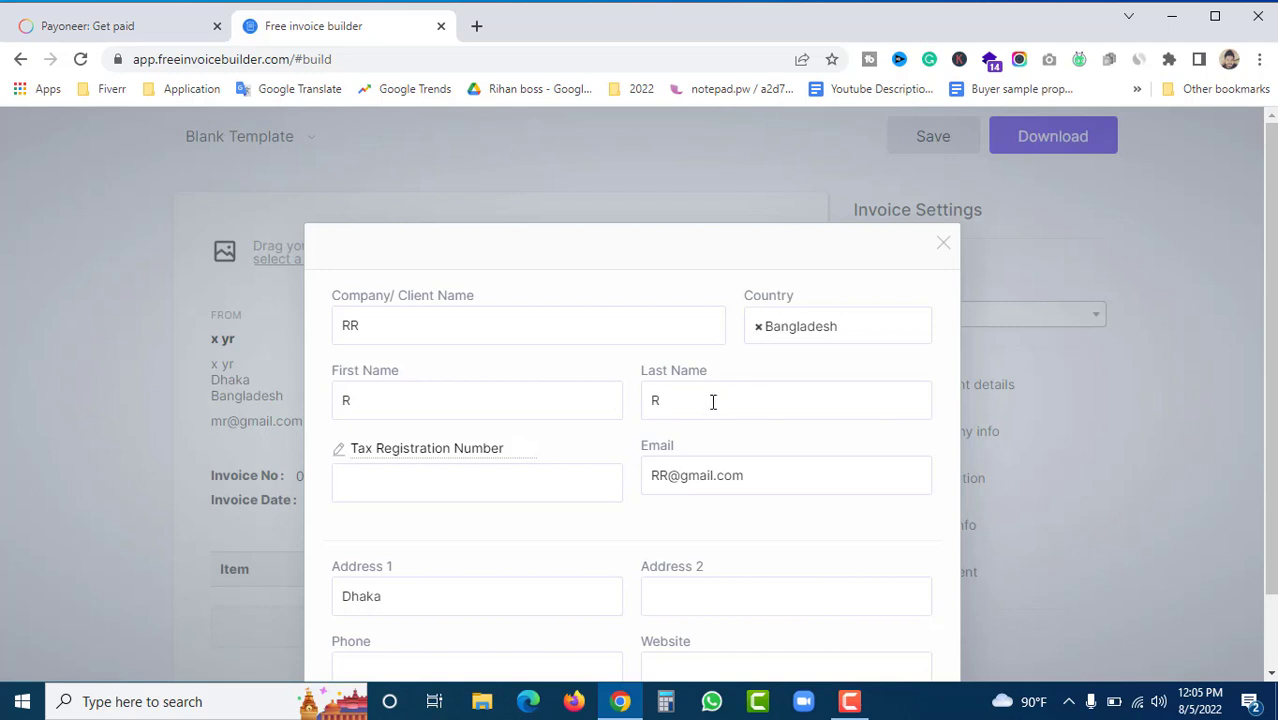
pyautogui.scroll(-1, 632, 510)
pyautogui.click(662, 650)
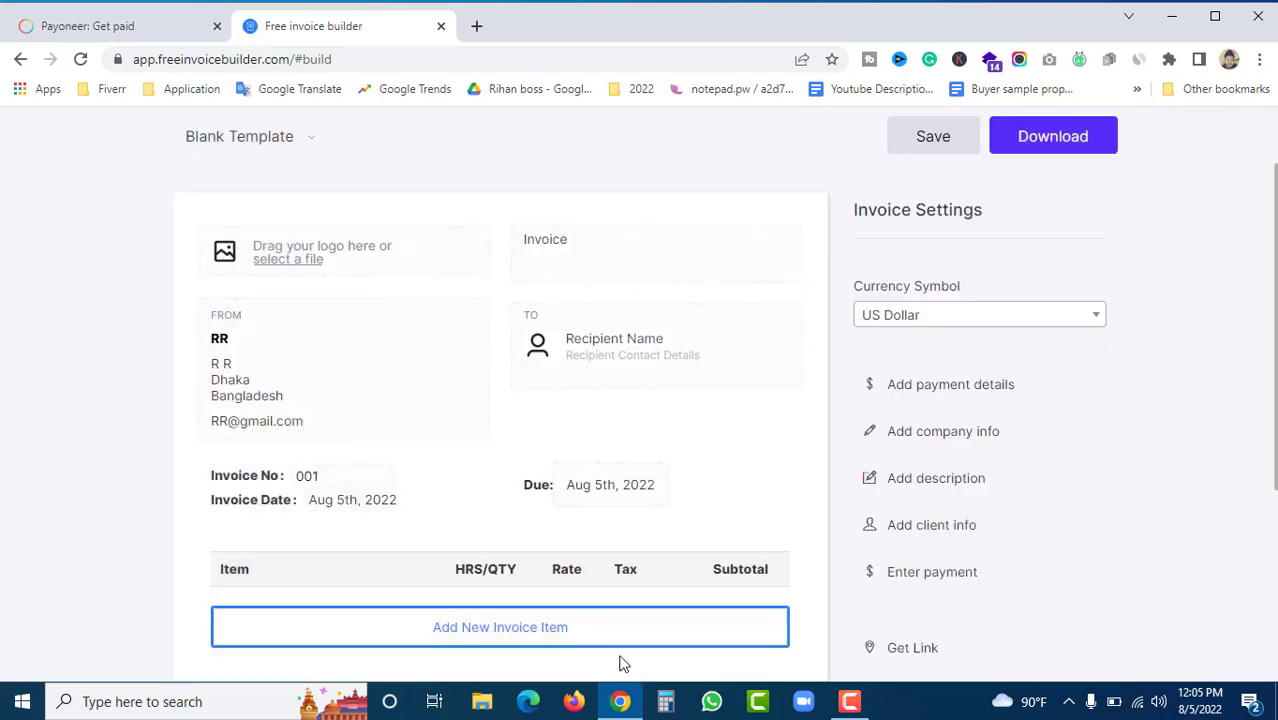
# Step: Open a blank new client form for the invoice recipient
pyautogui.click(642, 342)
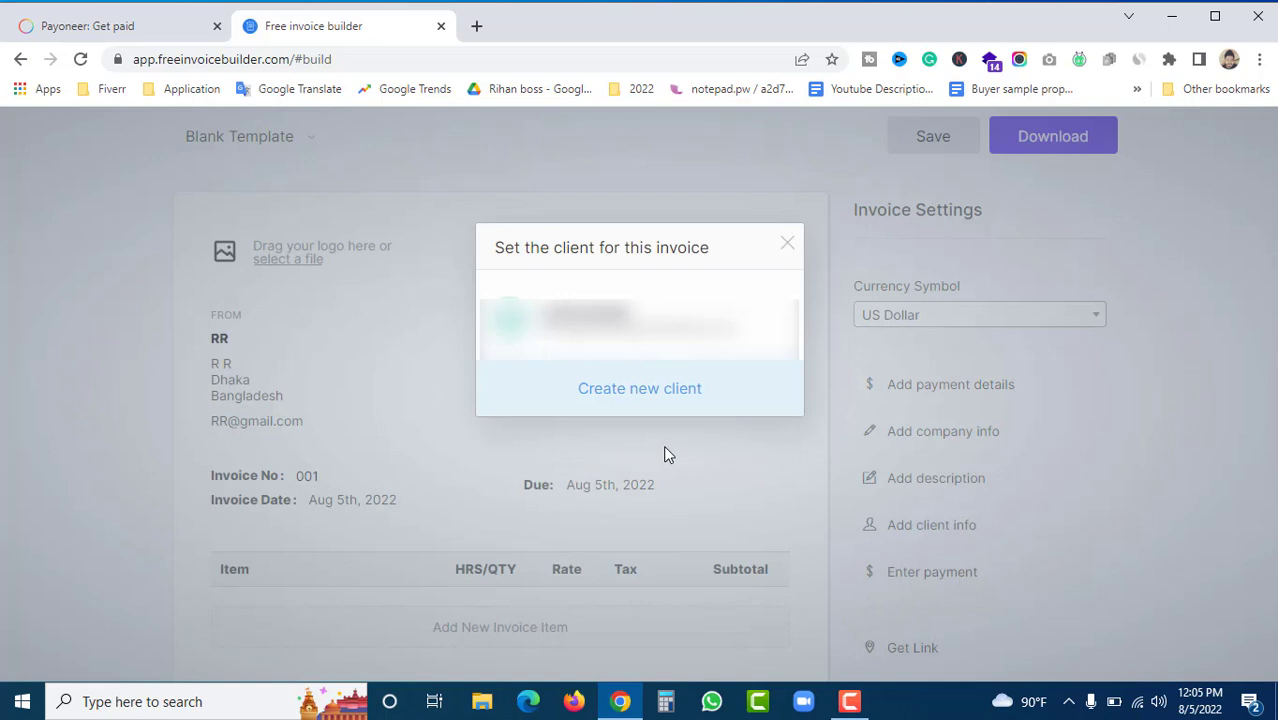
pyautogui.click(642, 392)
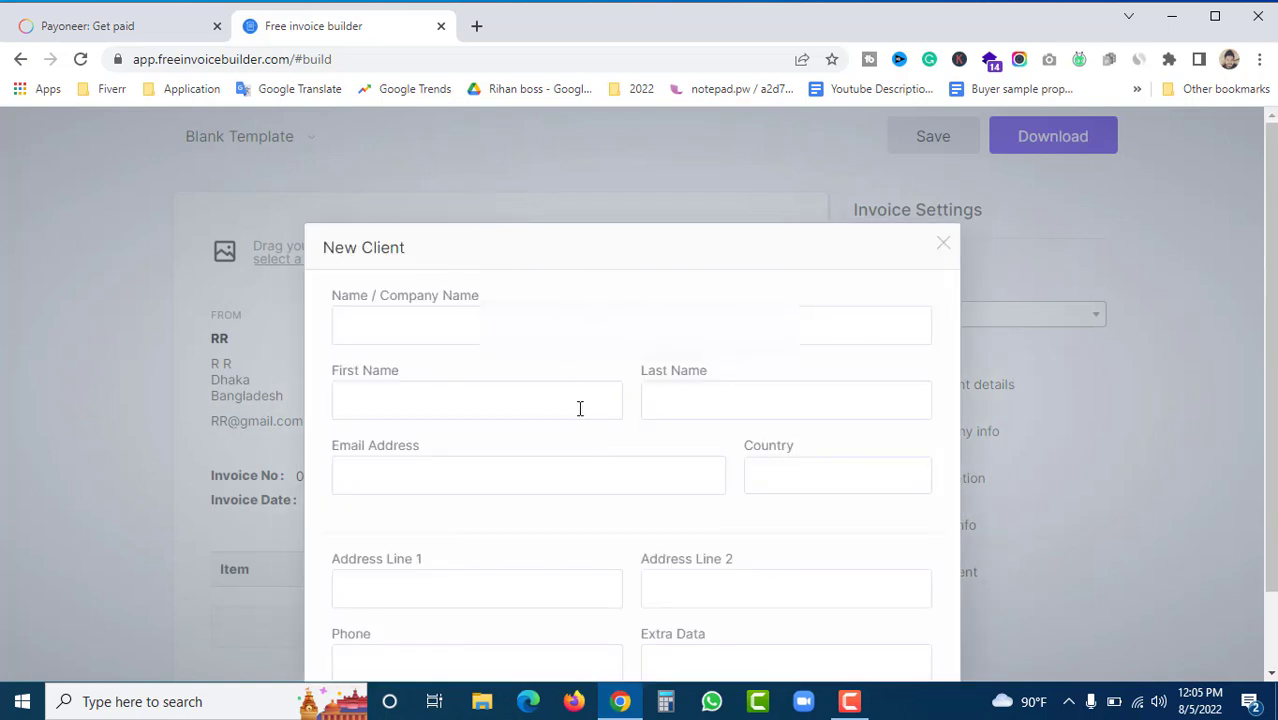
pyautogui.click(465, 391)
pyautogui.click(665, 398)
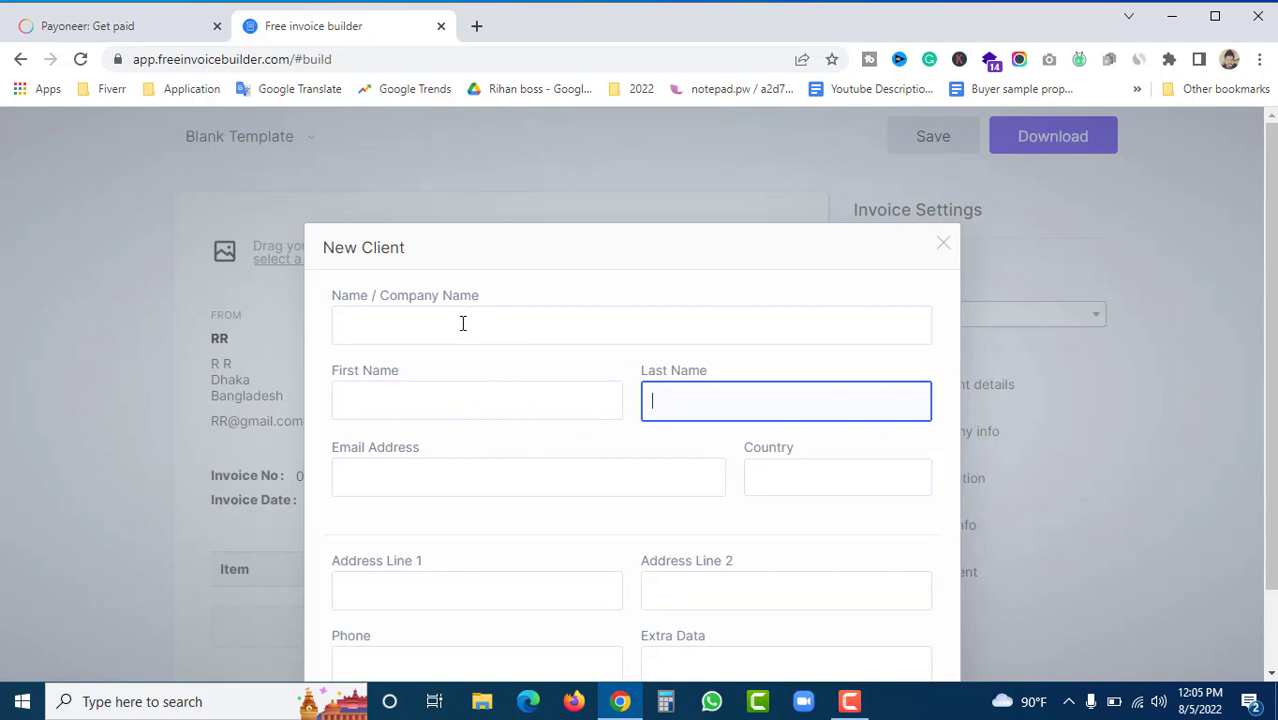
pyautogui.scroll(-1, 545, 478)
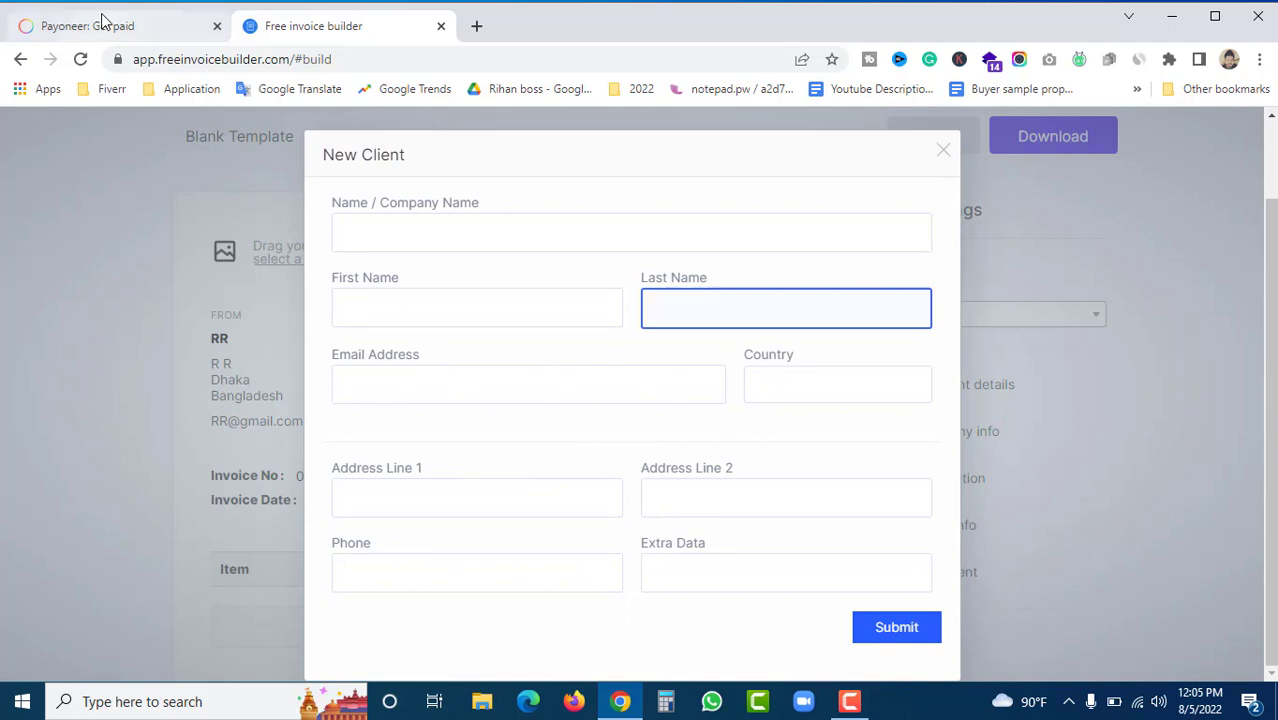
# Step: Fill in the client's full name, first and last name, email and address with United States of America as the country, and submit the client
pyautogui.click(386, 232)
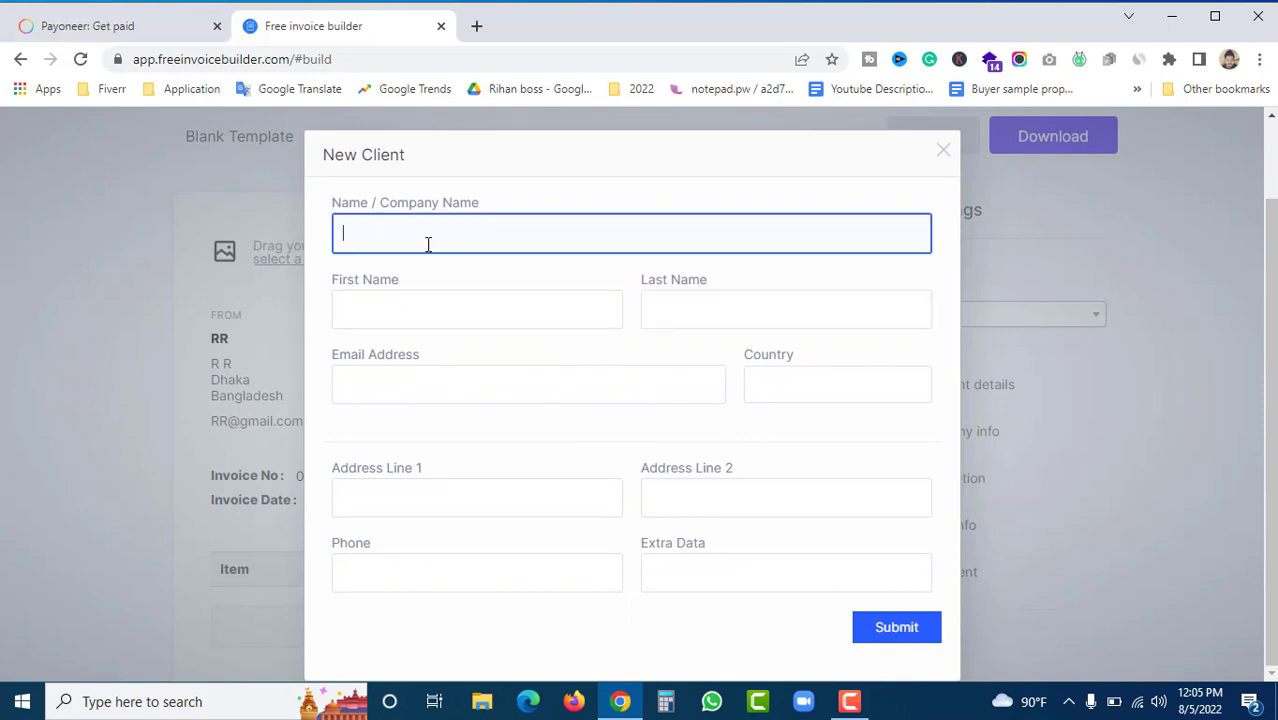
pyautogui.write('Mr x yr')
pyautogui.moveTo(373, 234); pyautogui.dragTo(362, 234)
pyautogui.hotkey('ctrl', 'c')
pyautogui.click(376, 305)
pyautogui.hotkey('ctrl', 'v')
pyautogui.doubleClick(380, 236)
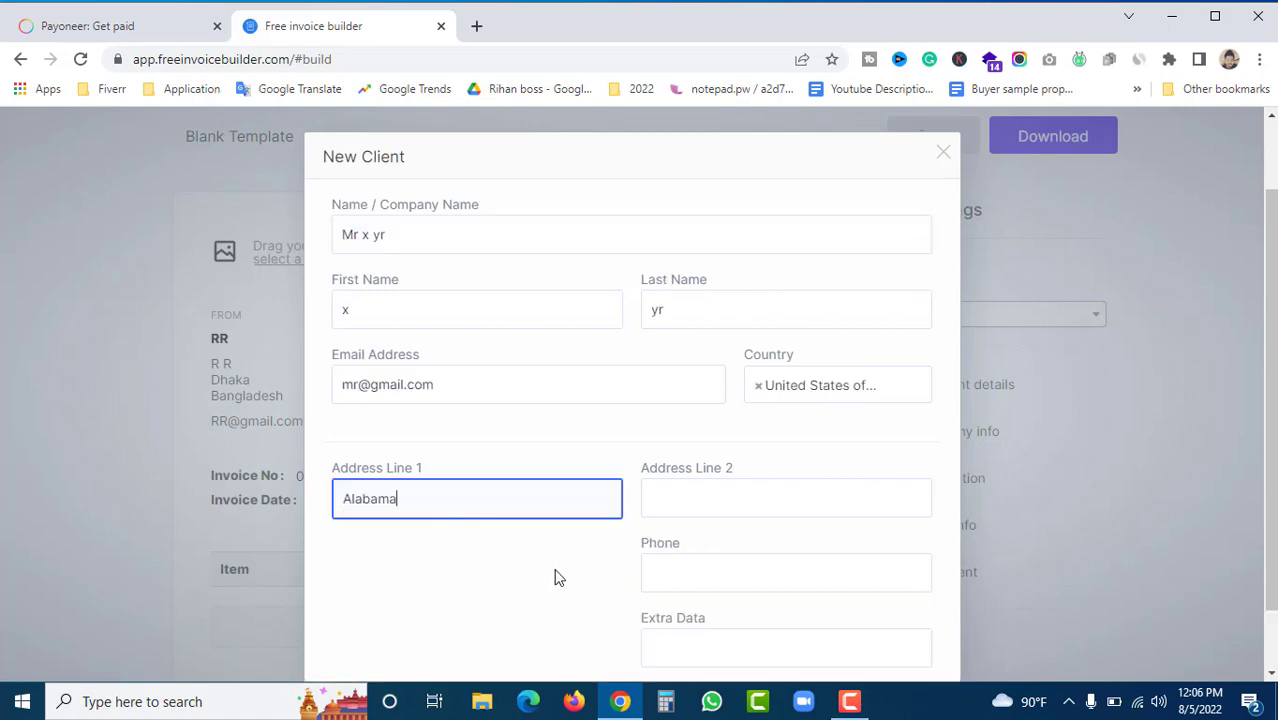
pyautogui.click(556, 570)
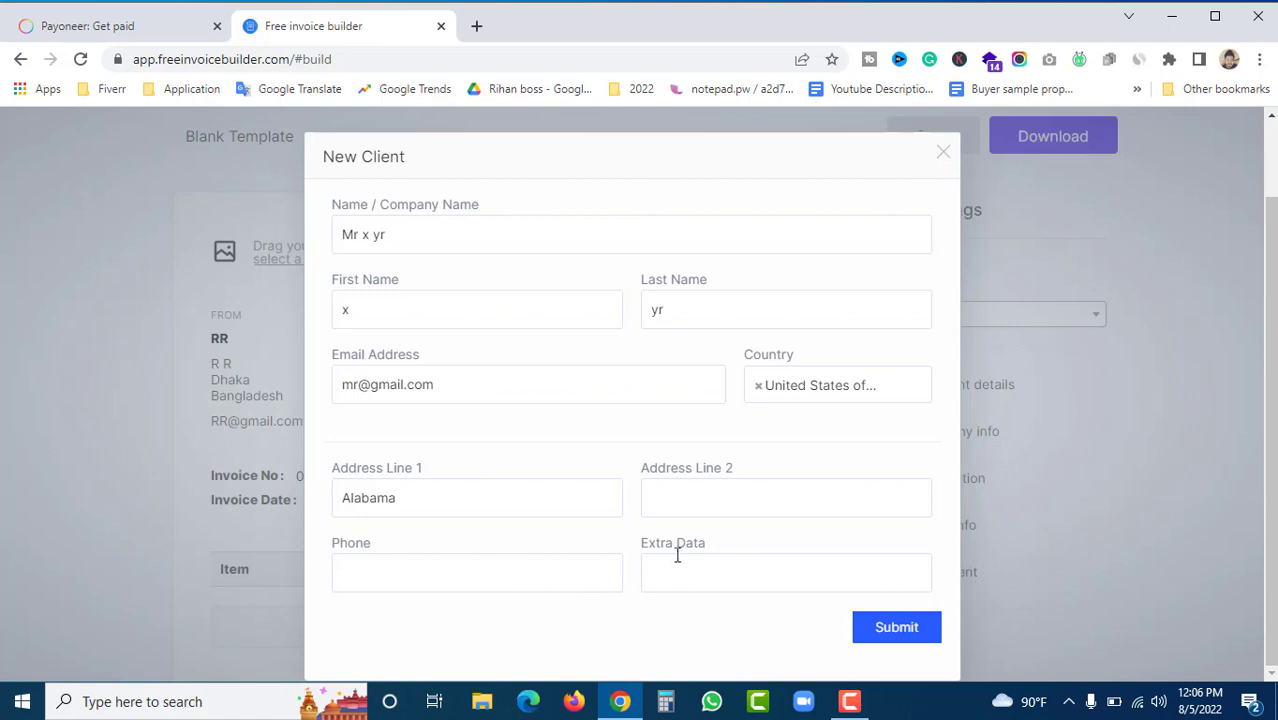
pyautogui.click(903, 636)
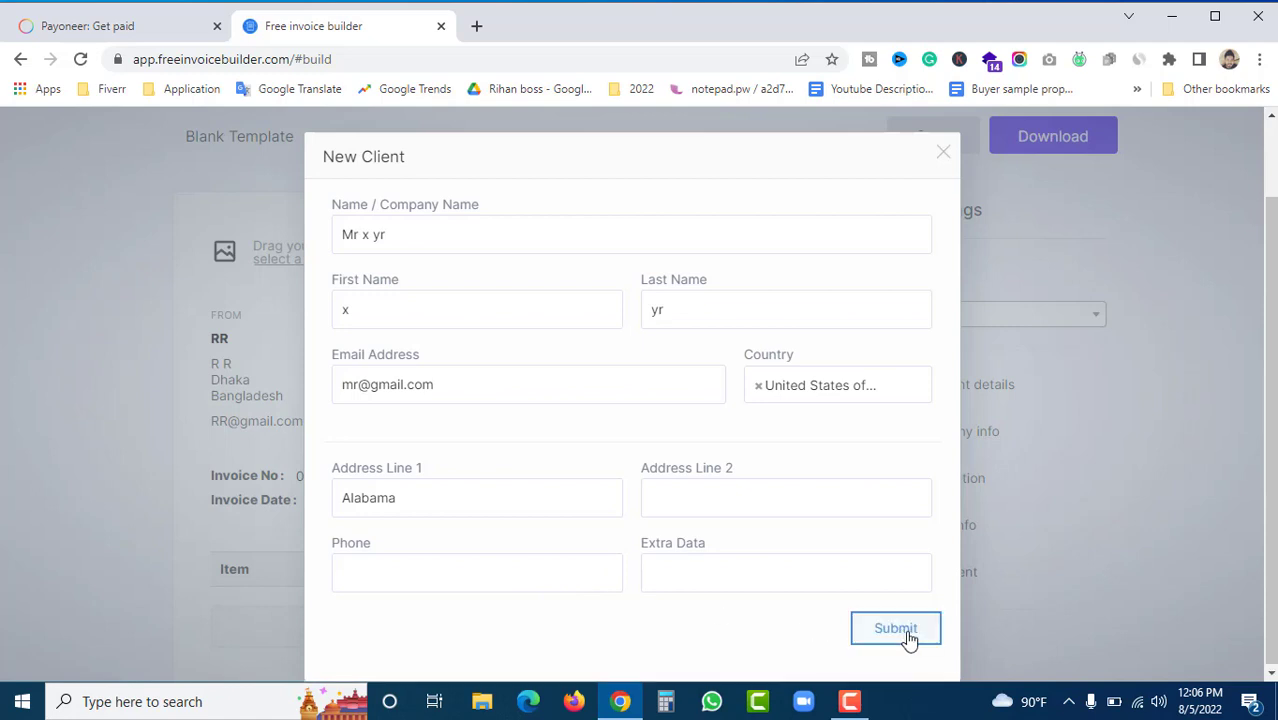
# Step: Add an invoice item named 1 with quantity 1, rate 20 and the description "wewefwefwe", and check the invoice summary
pyautogui.scroll(-1, 807, 633)
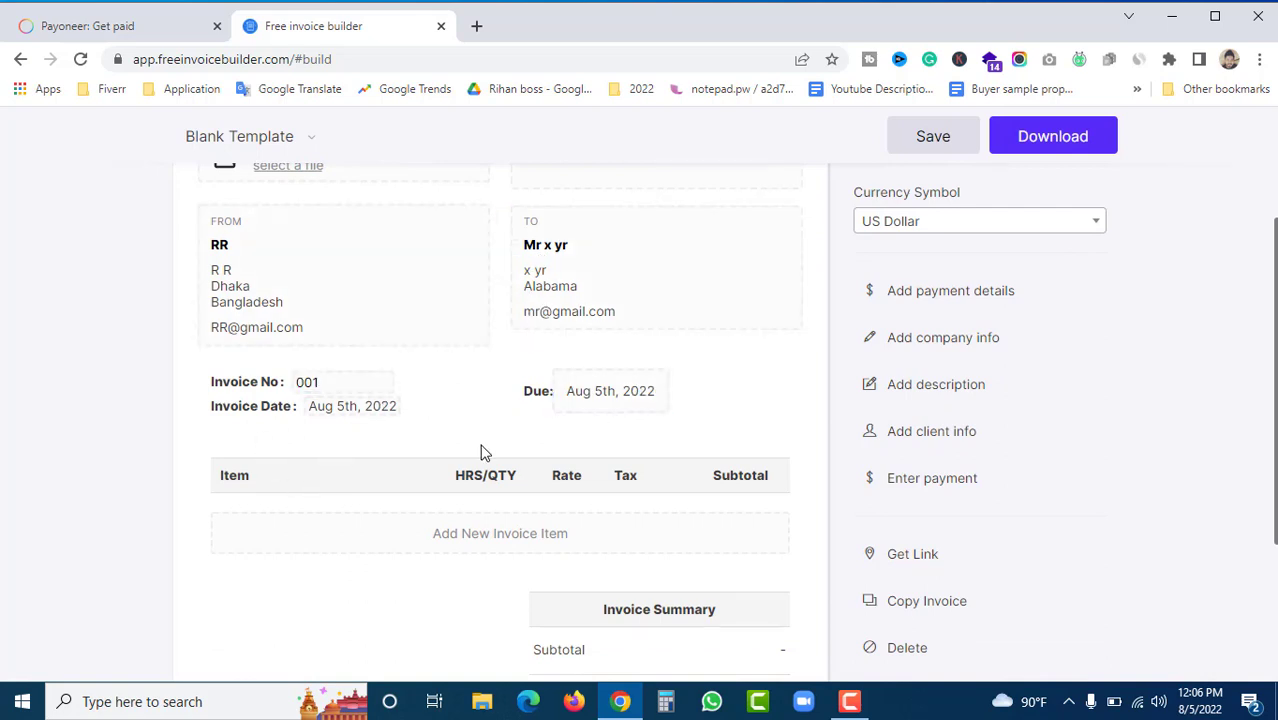
pyautogui.click(493, 536)
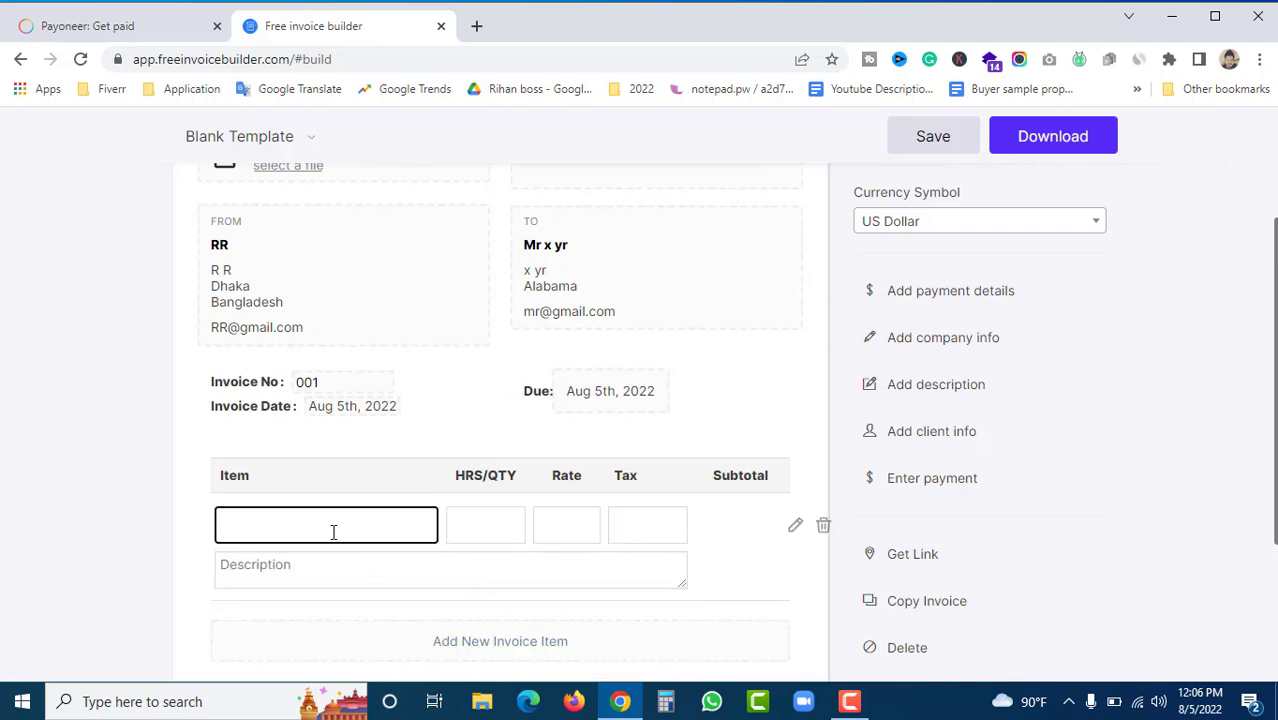
pyautogui.write('1')
pyautogui.click(491, 527)
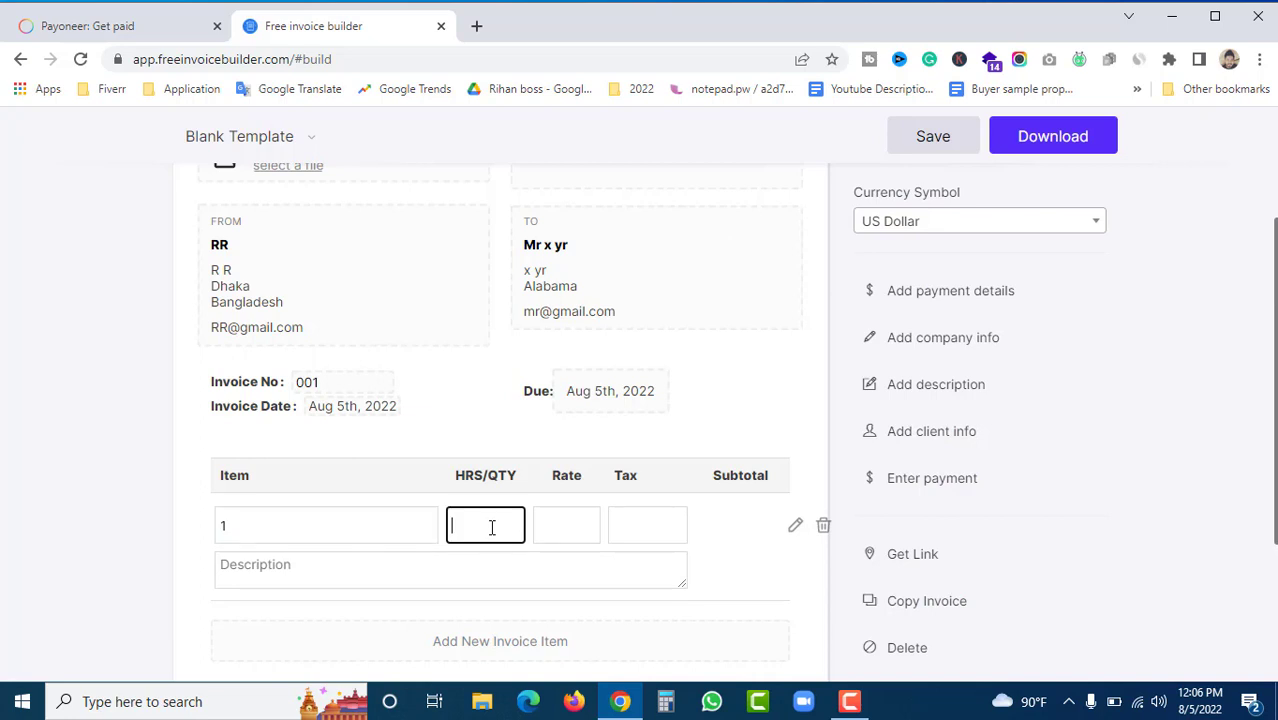
pyautogui.write('1')
pyautogui.click(576, 527)
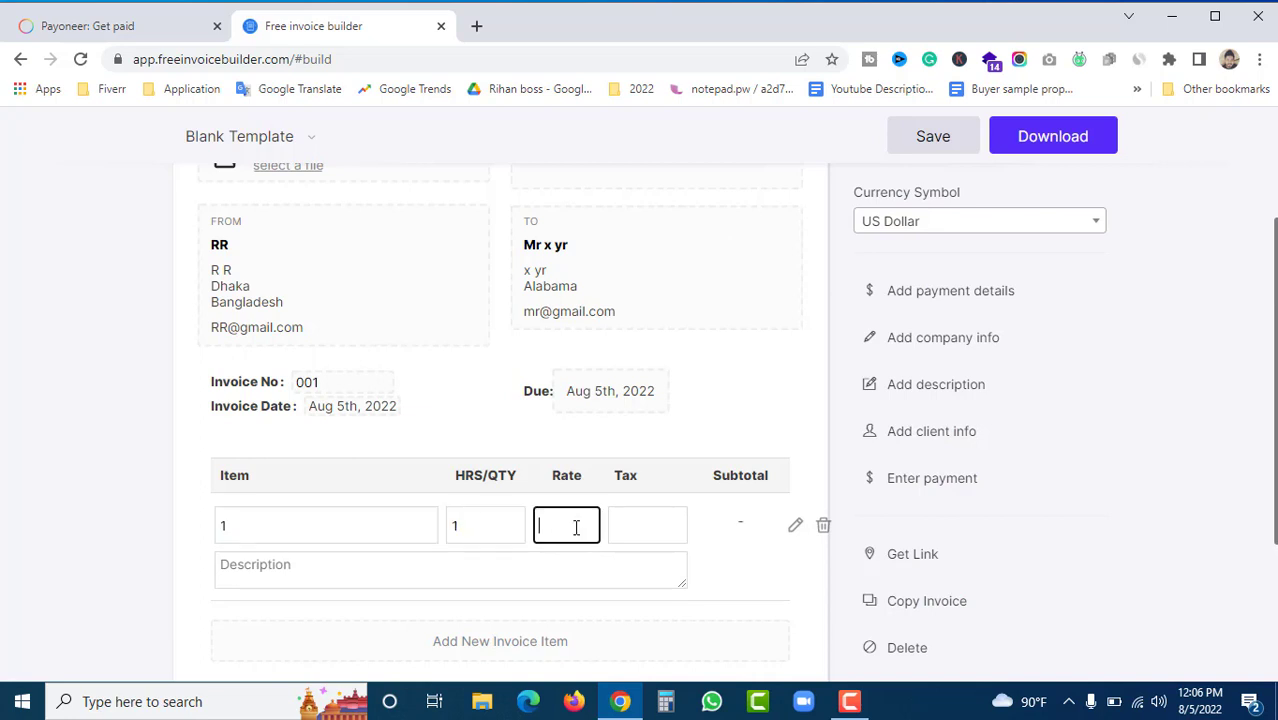
pyautogui.write('20')
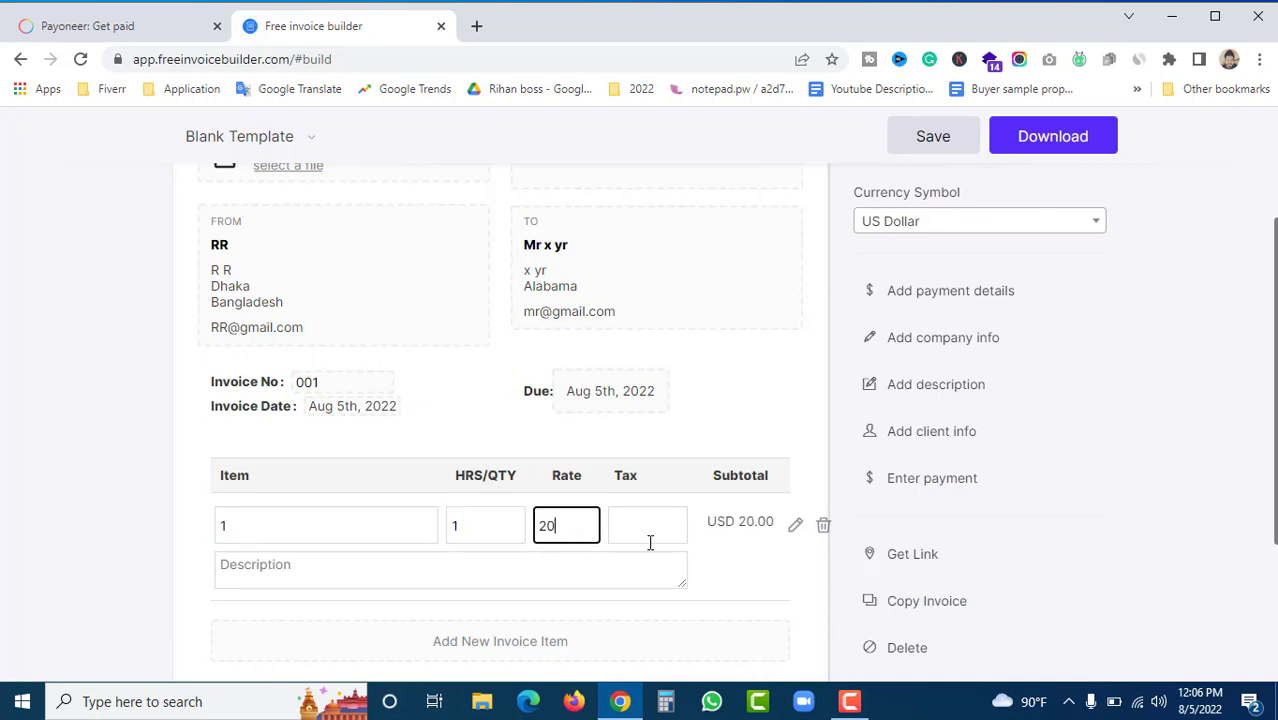
pyautogui.click(727, 568)
pyautogui.click(608, 563)
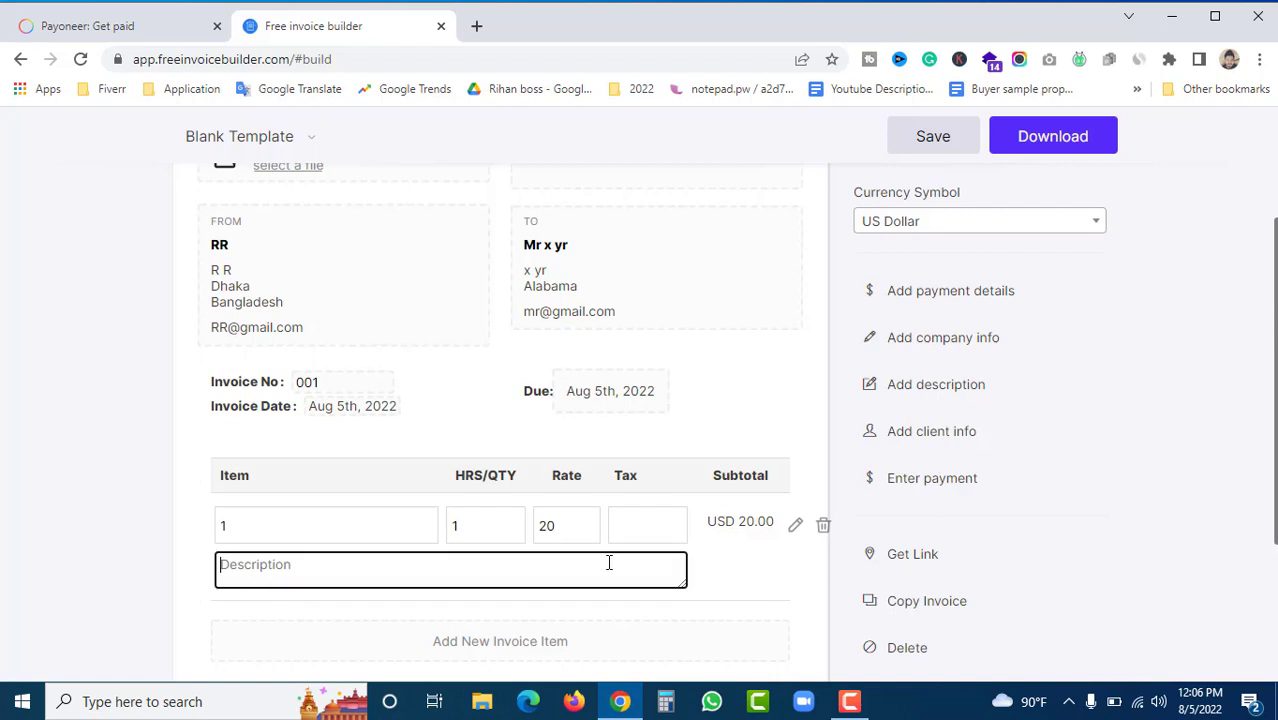
pyautogui.write('wewefwefwe')
pyautogui.scroll(-2, 727, 509)
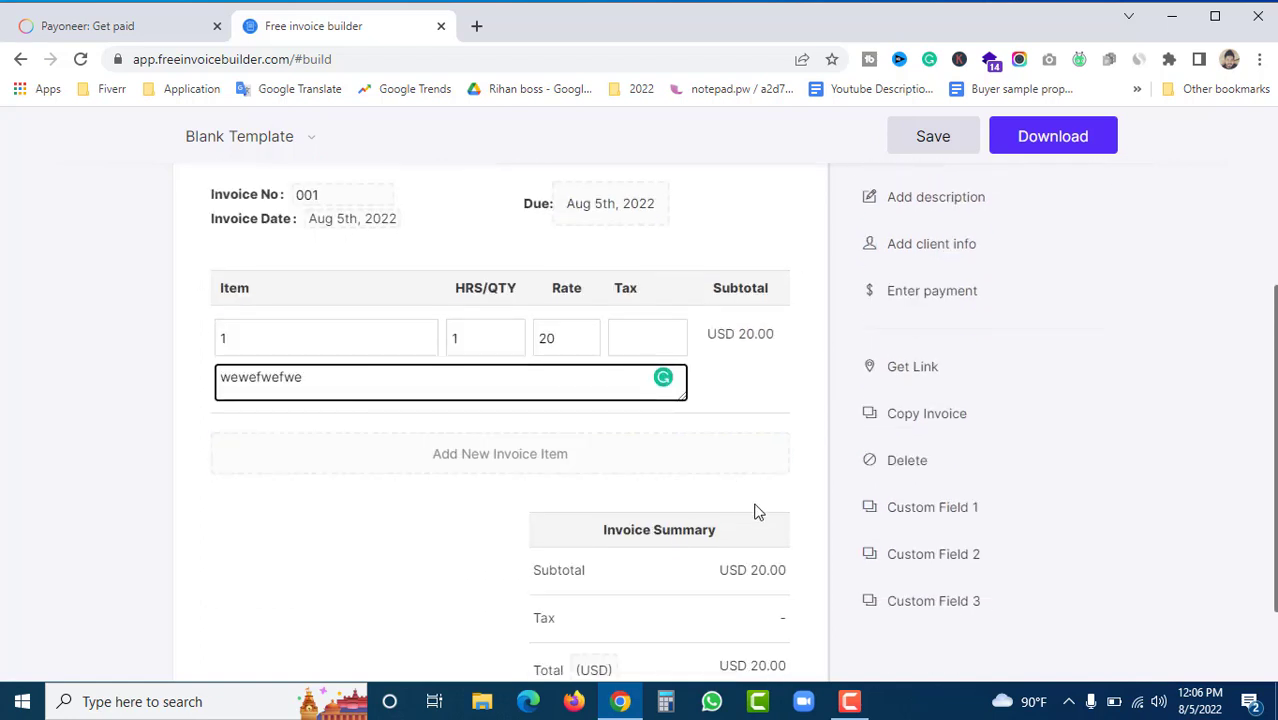
pyautogui.scroll(-2, 757, 512)
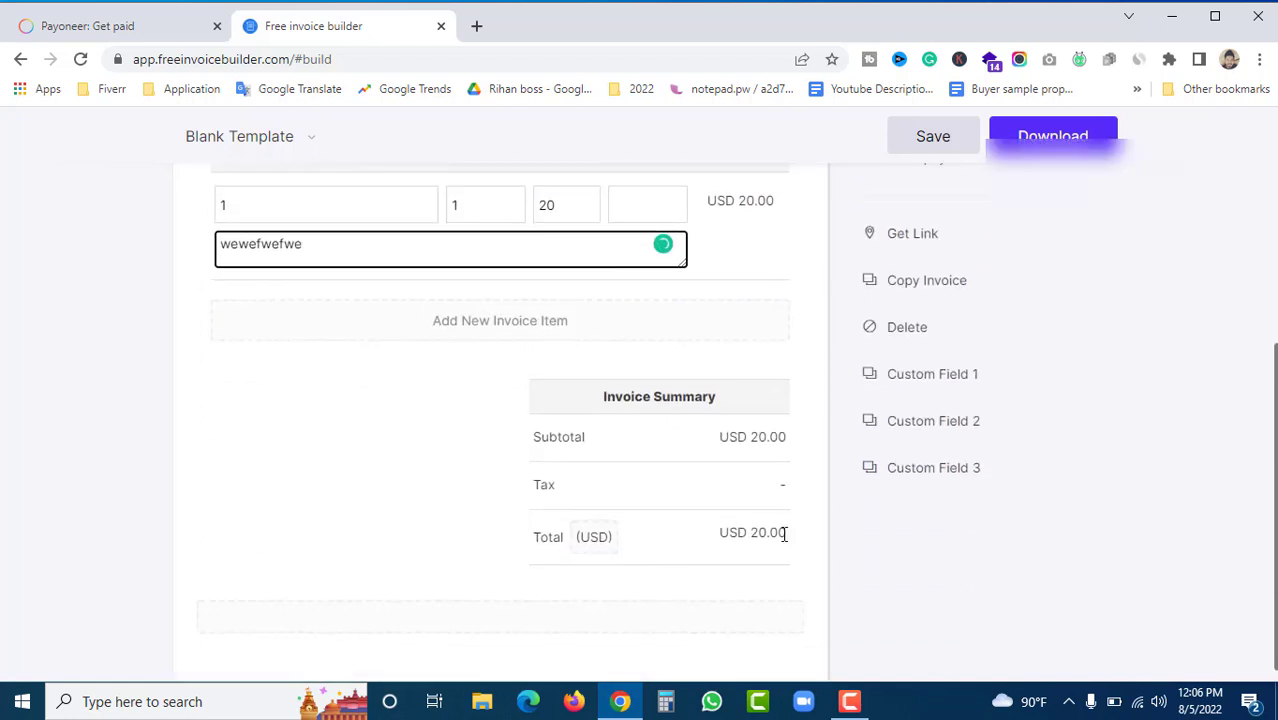
pyautogui.scroll(2, 790, 520)
pyautogui.click(819, 405)
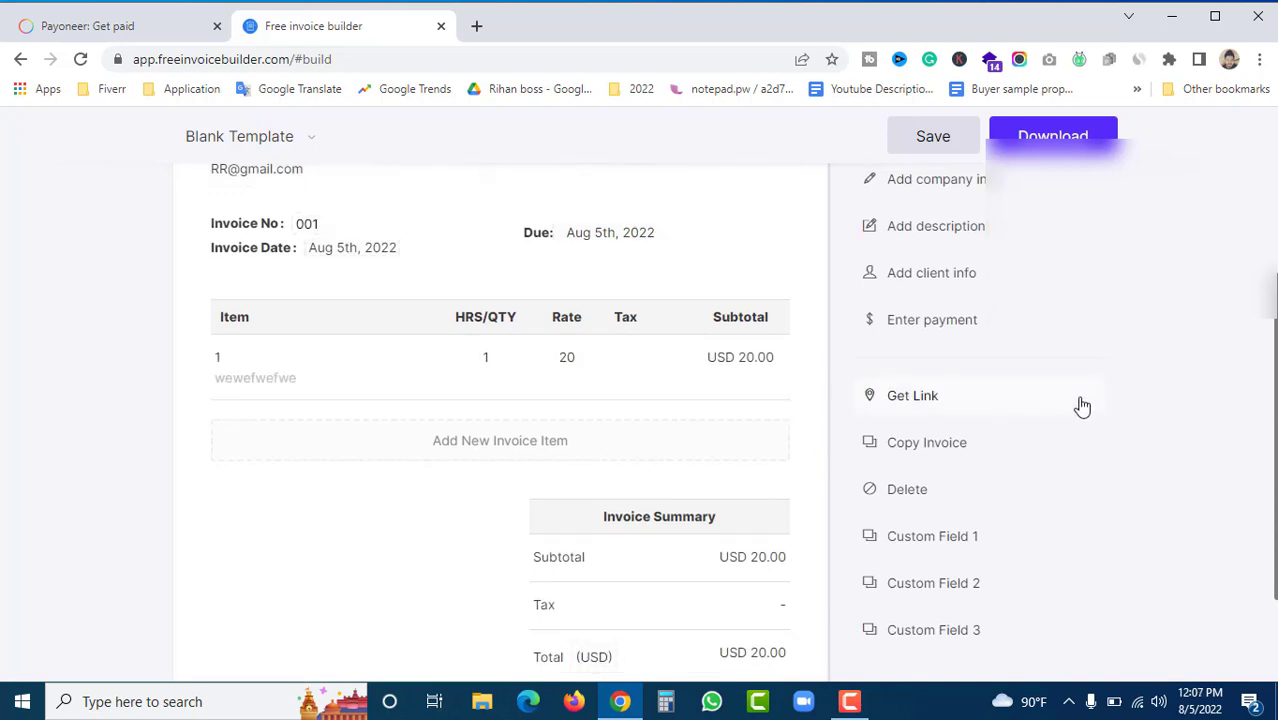
# Step: Download the finished invoice without creating an account
pyautogui.scroll(2, 1100, 252)
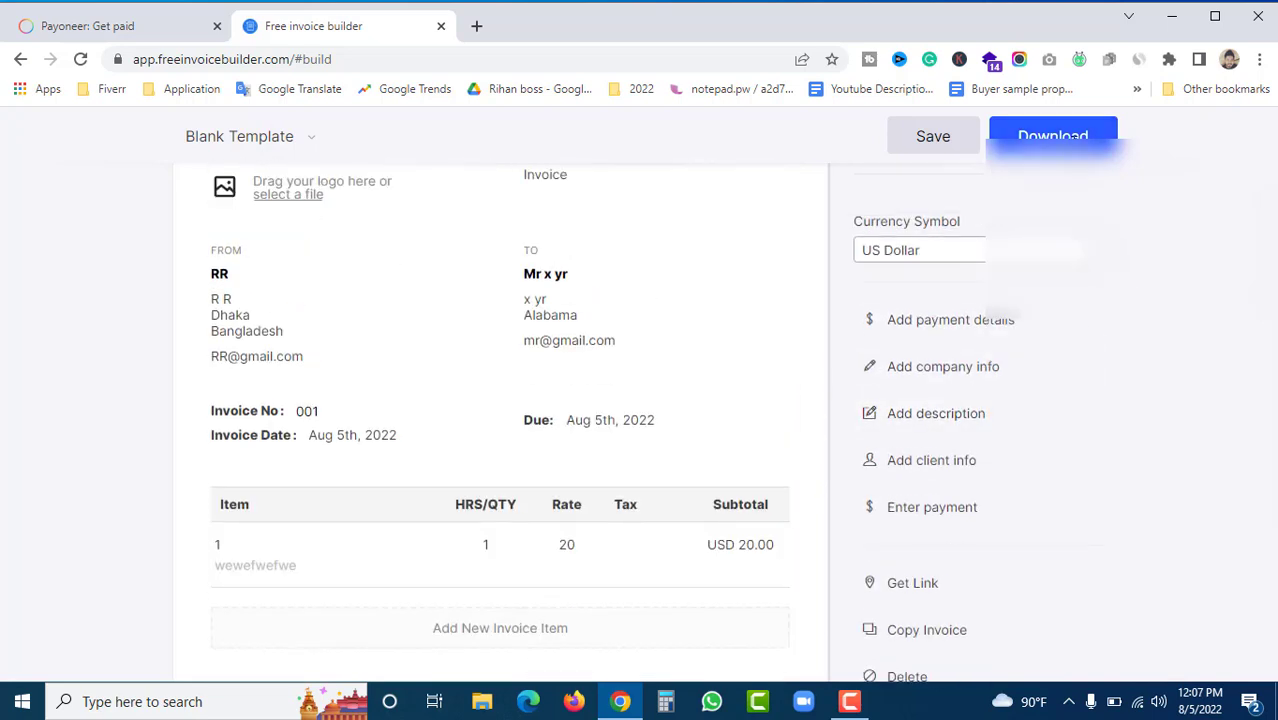
pyautogui.click(1053, 136)
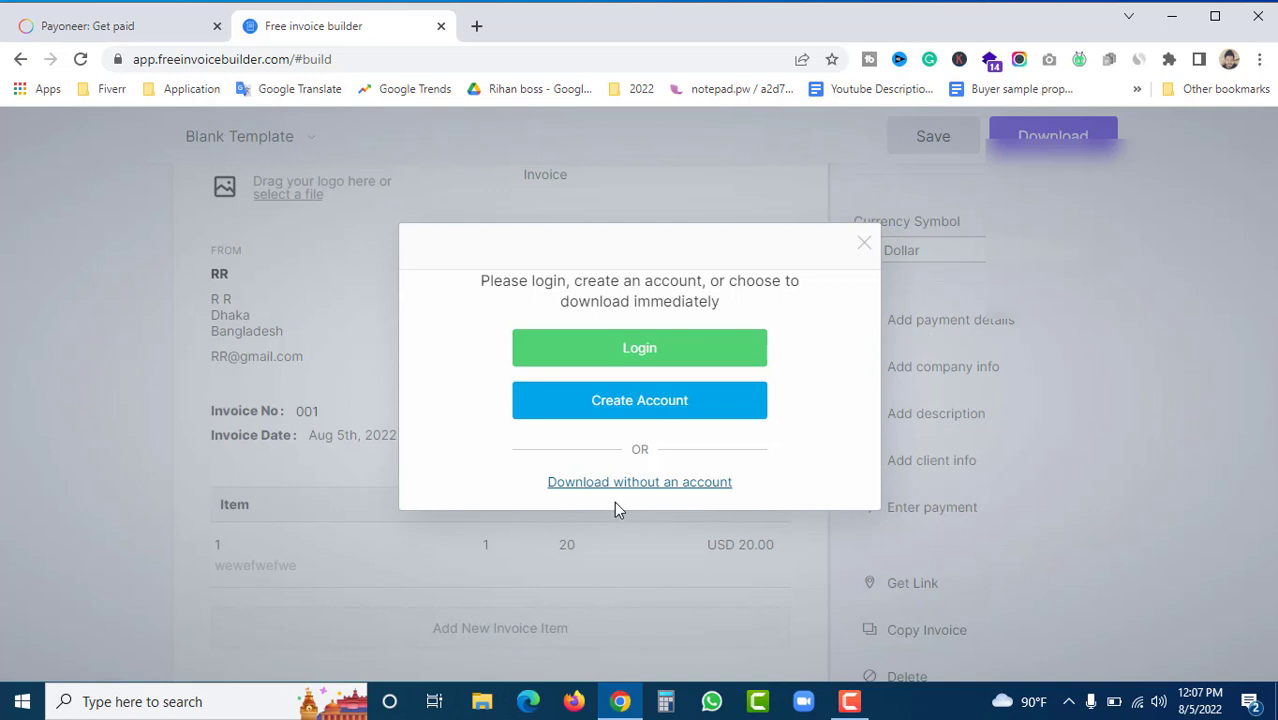
pyautogui.click(708, 485)
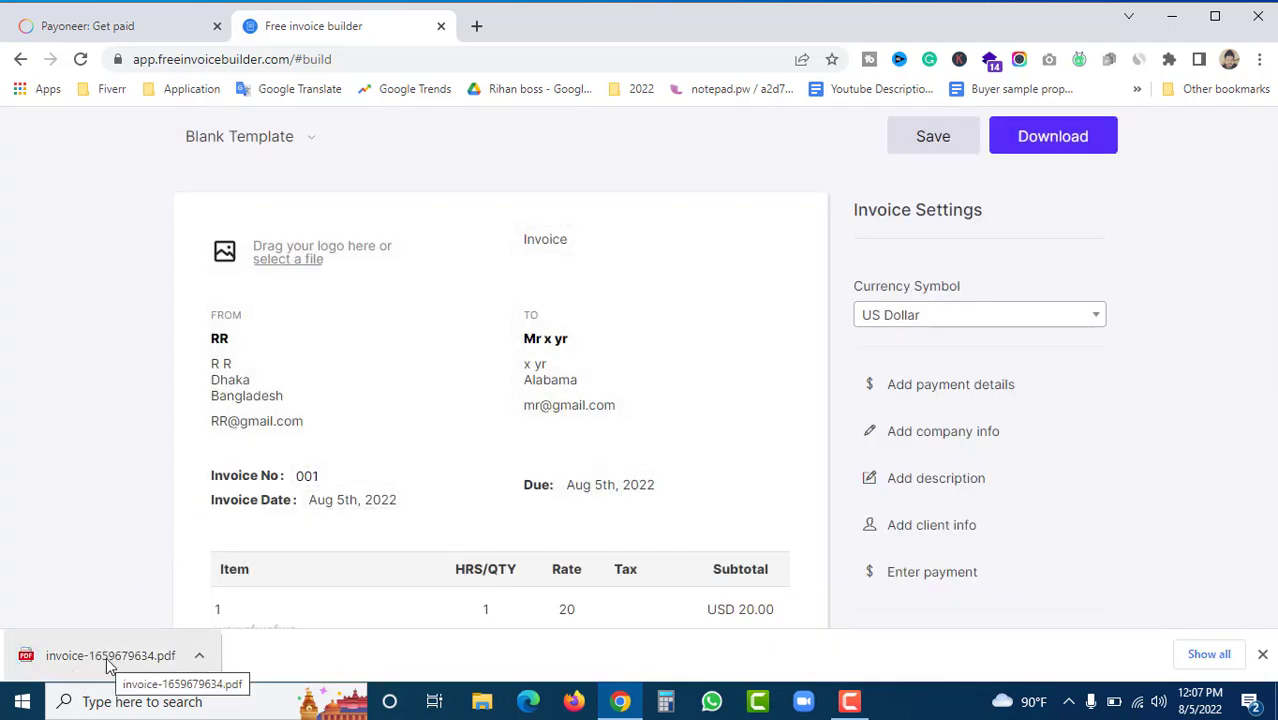
# Step: Return to the Payoneer payment request and attach the downloaded invoice PDF to its documents
pyautogui.click(114, 27)
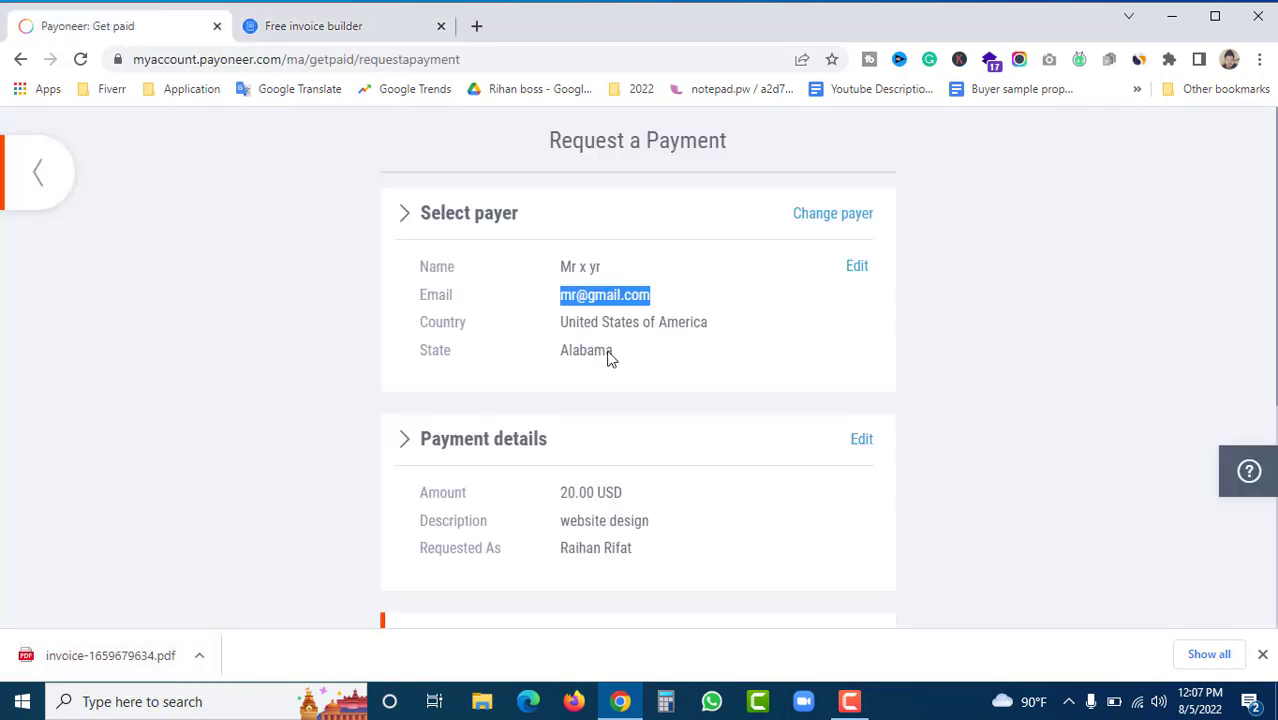
pyautogui.scroll(-4, 700, 418)
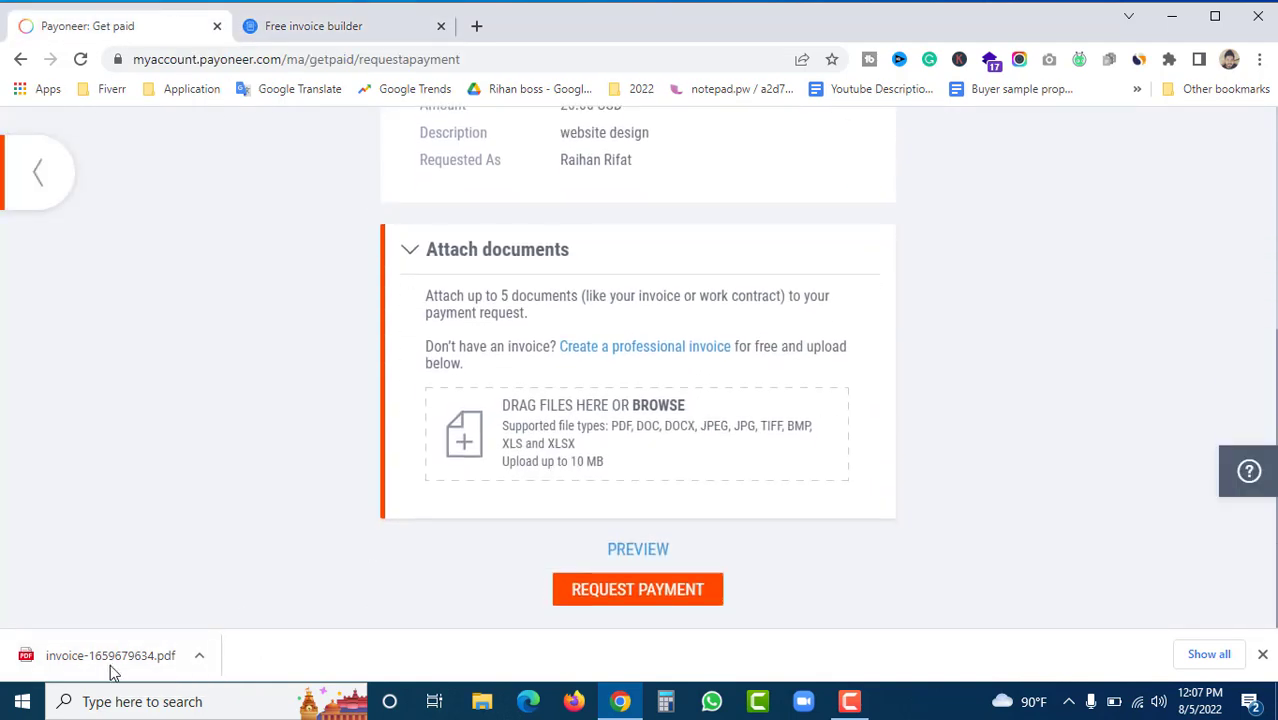
pyautogui.moveTo(85, 668); pyautogui.dragTo(645, 430)
pyautogui.scroll(-2, 893, 394)
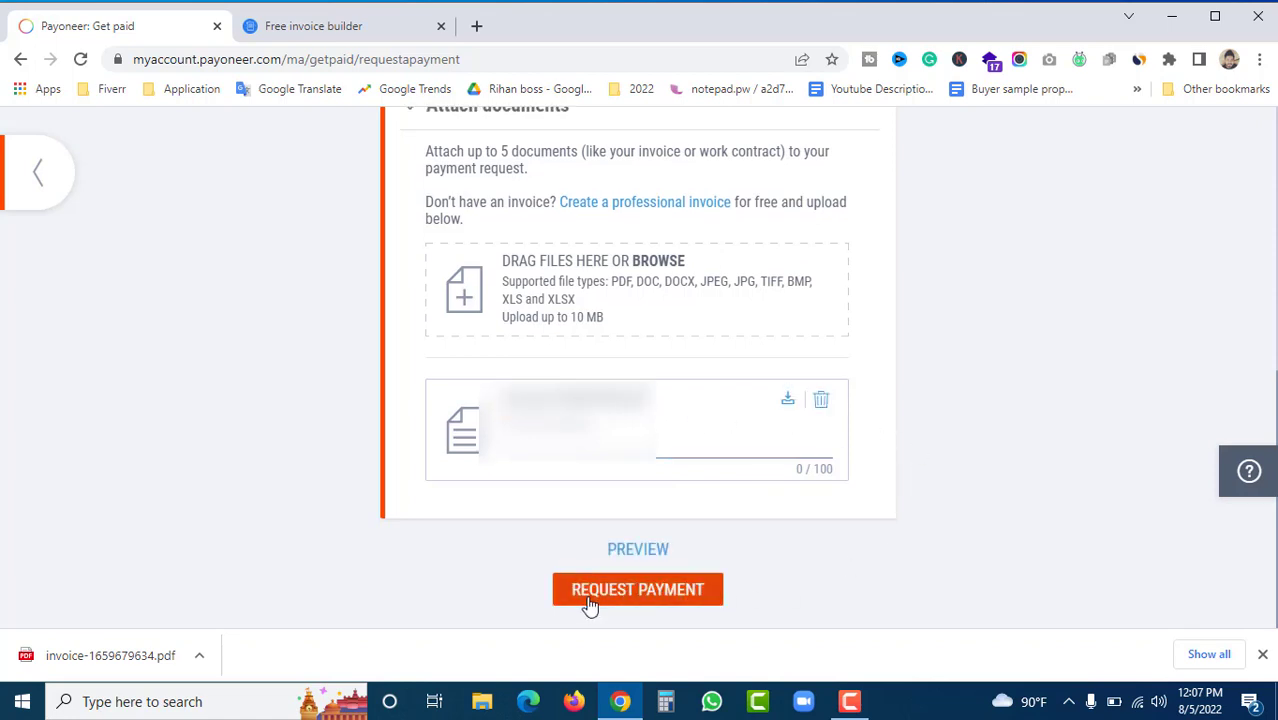
pyautogui.click(1262, 656)
# Step: Review the payer, payment details and attached invoice, and read through the preview of the payment request email
pyautogui.scroll(3, 684, 500)
pyautogui.scroll(3, 683, 505)
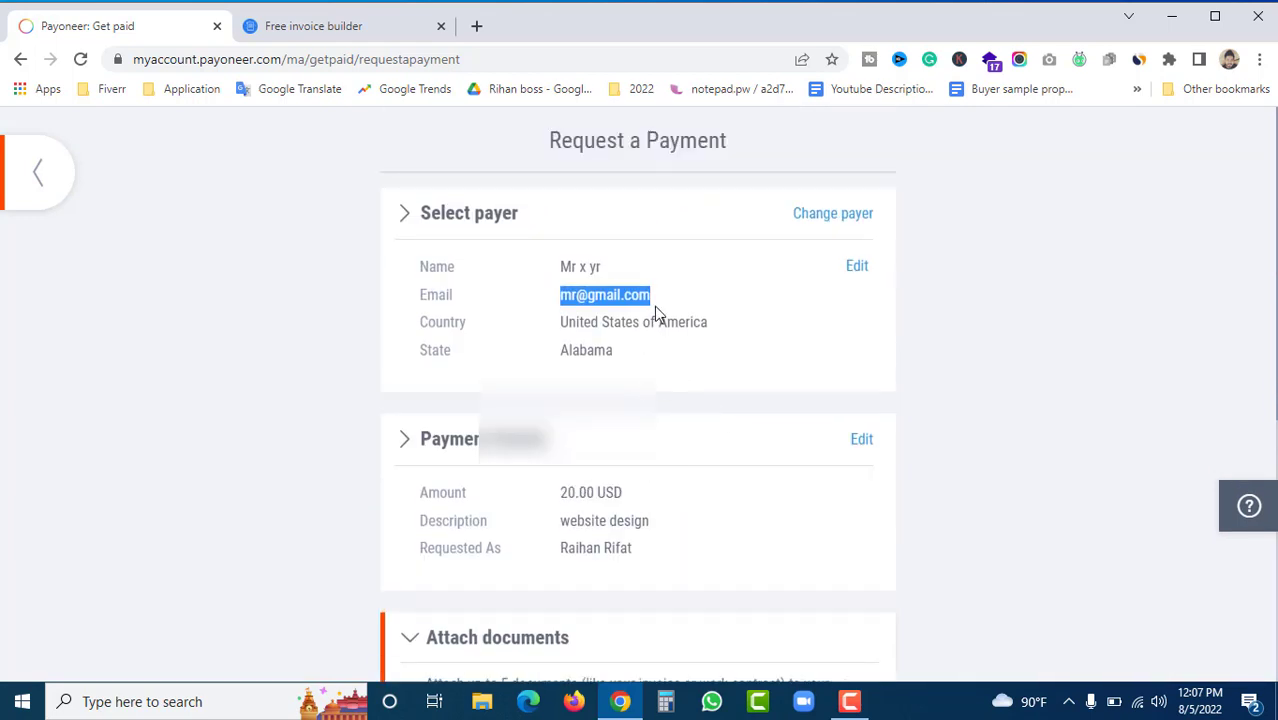
pyautogui.scroll(-2, 673, 397)
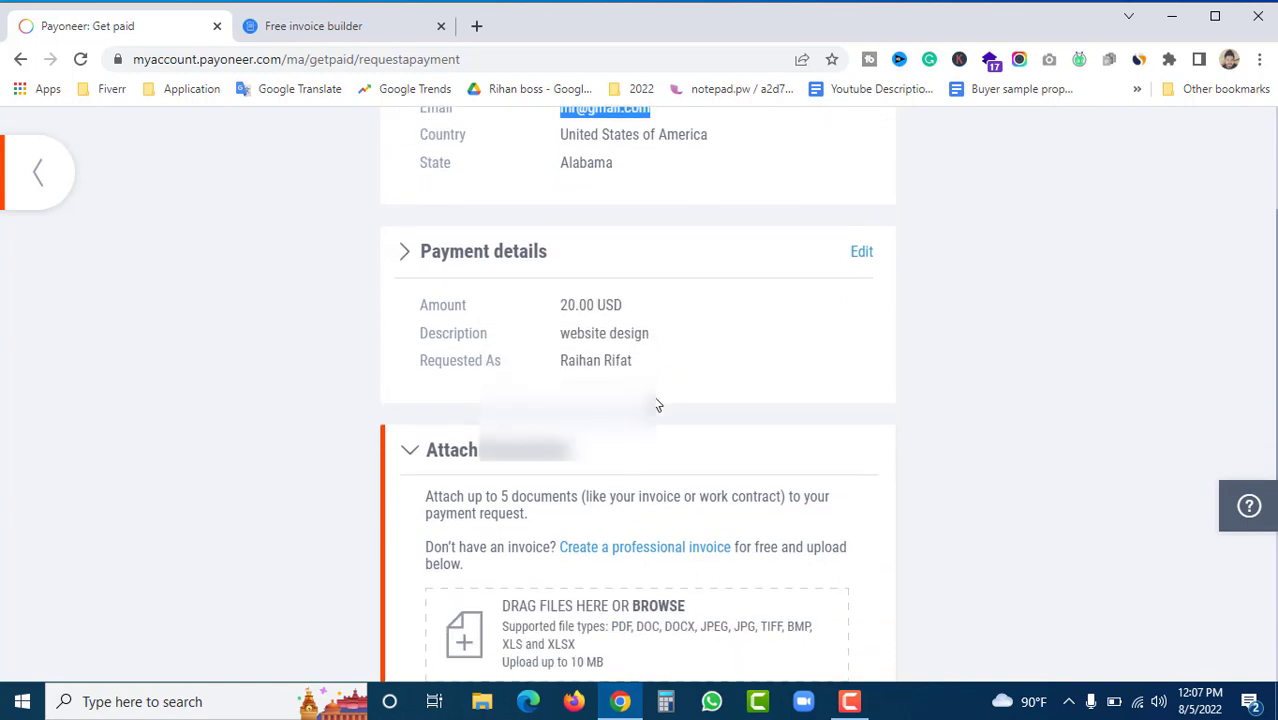
pyautogui.scroll(-2, 658, 405)
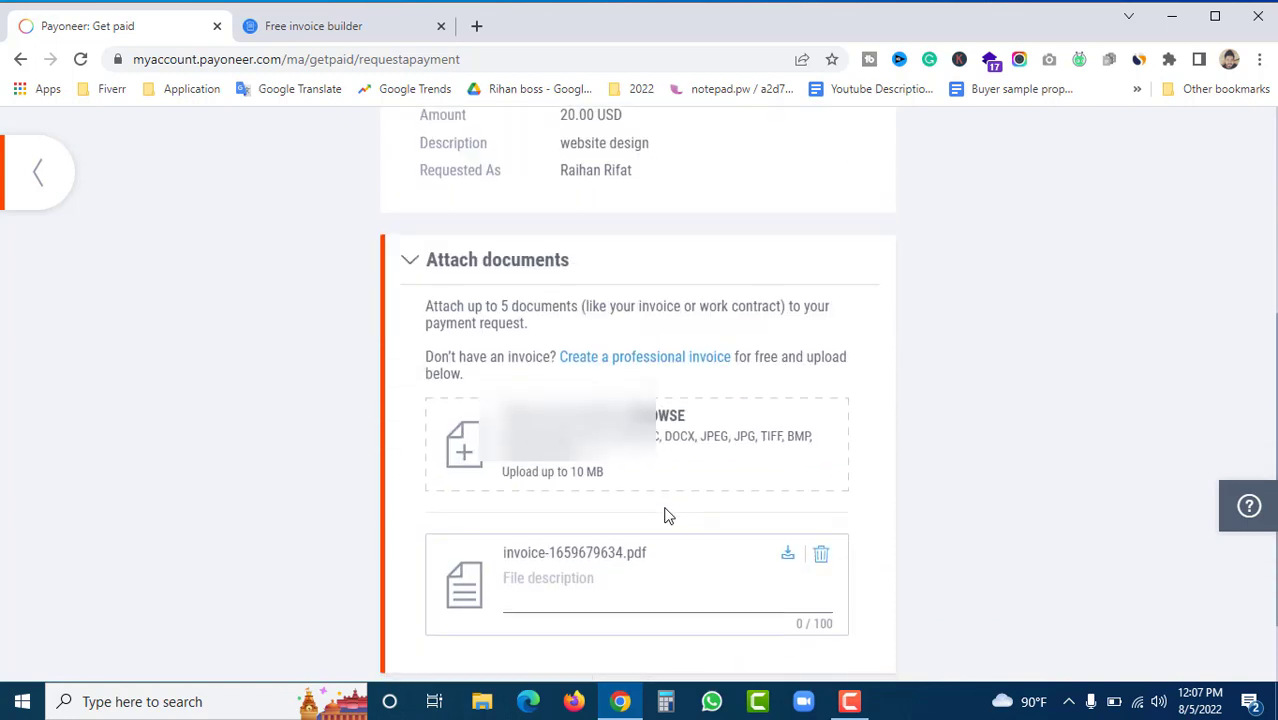
pyautogui.scroll(-1, 668, 516)
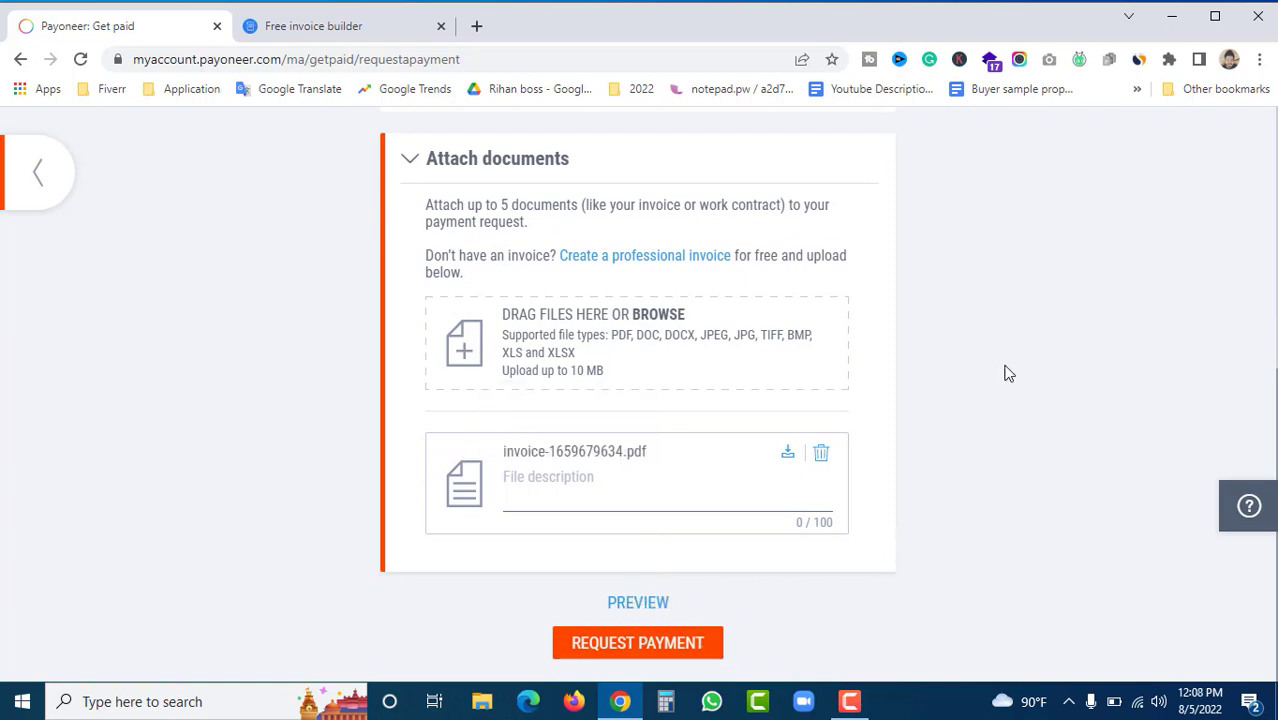
pyautogui.click(638, 603)
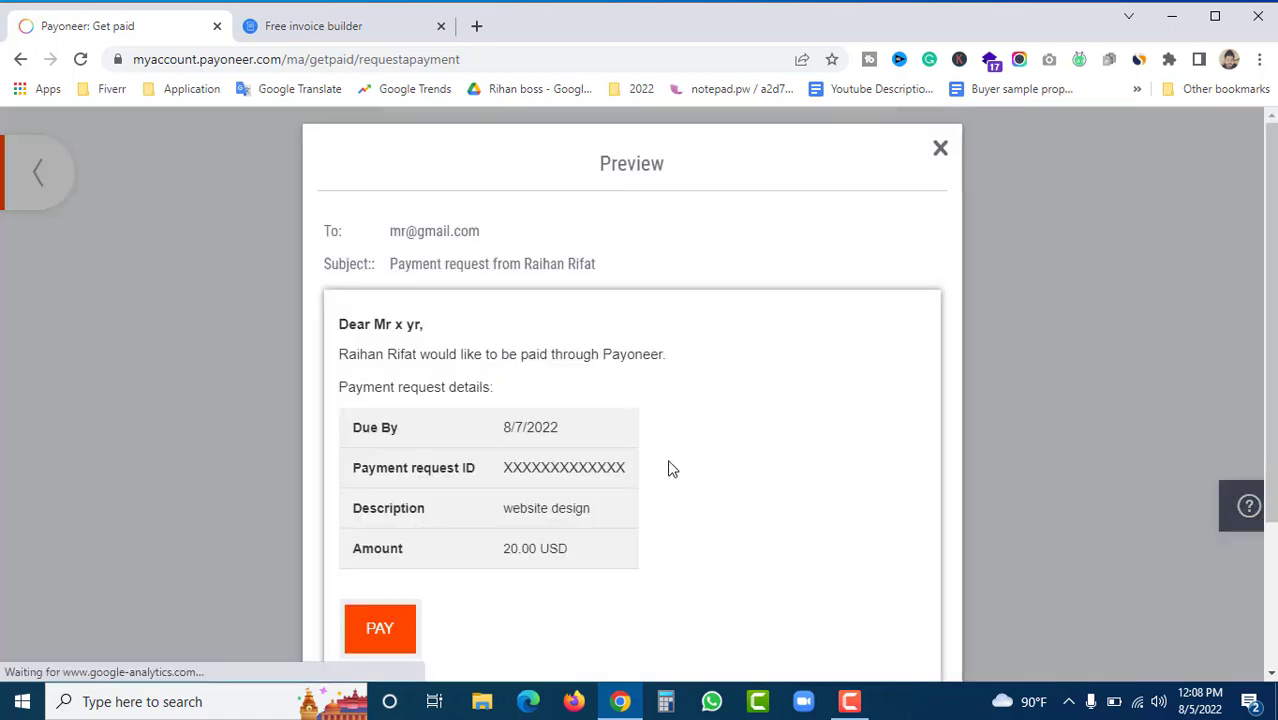
pyautogui.scroll(-2, 646, 434)
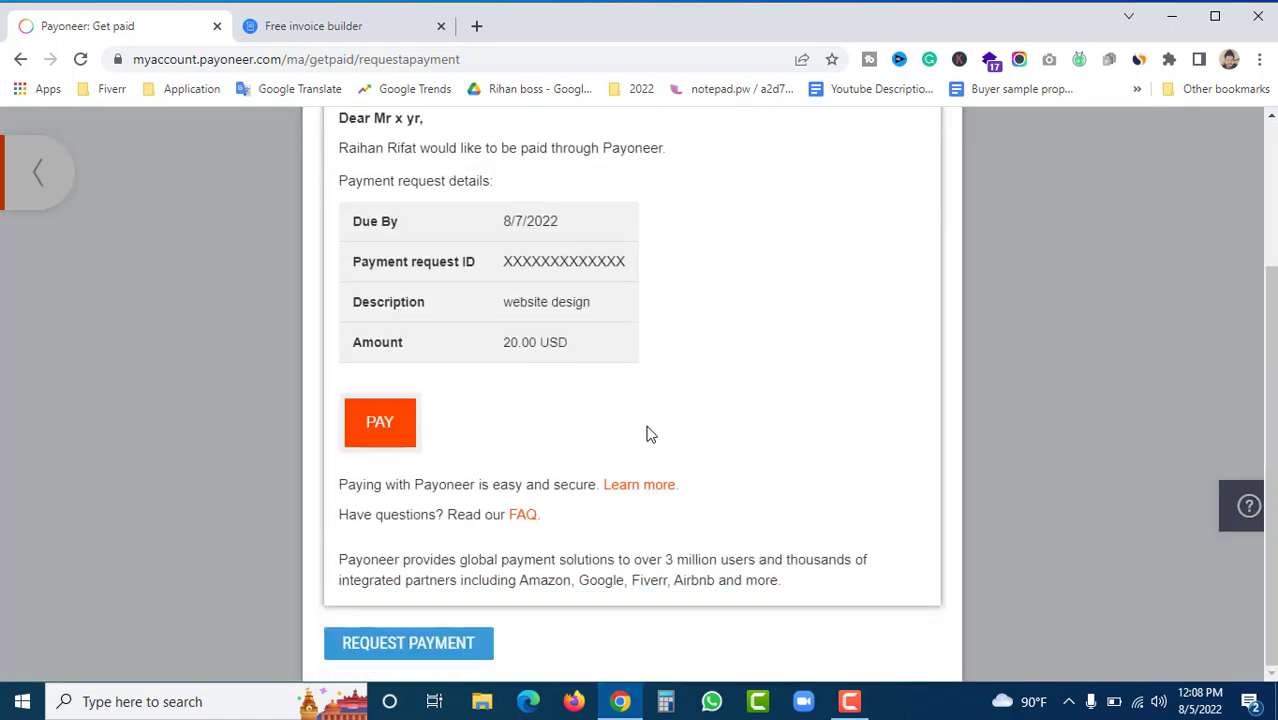
pyautogui.scroll(2, 720, 452)
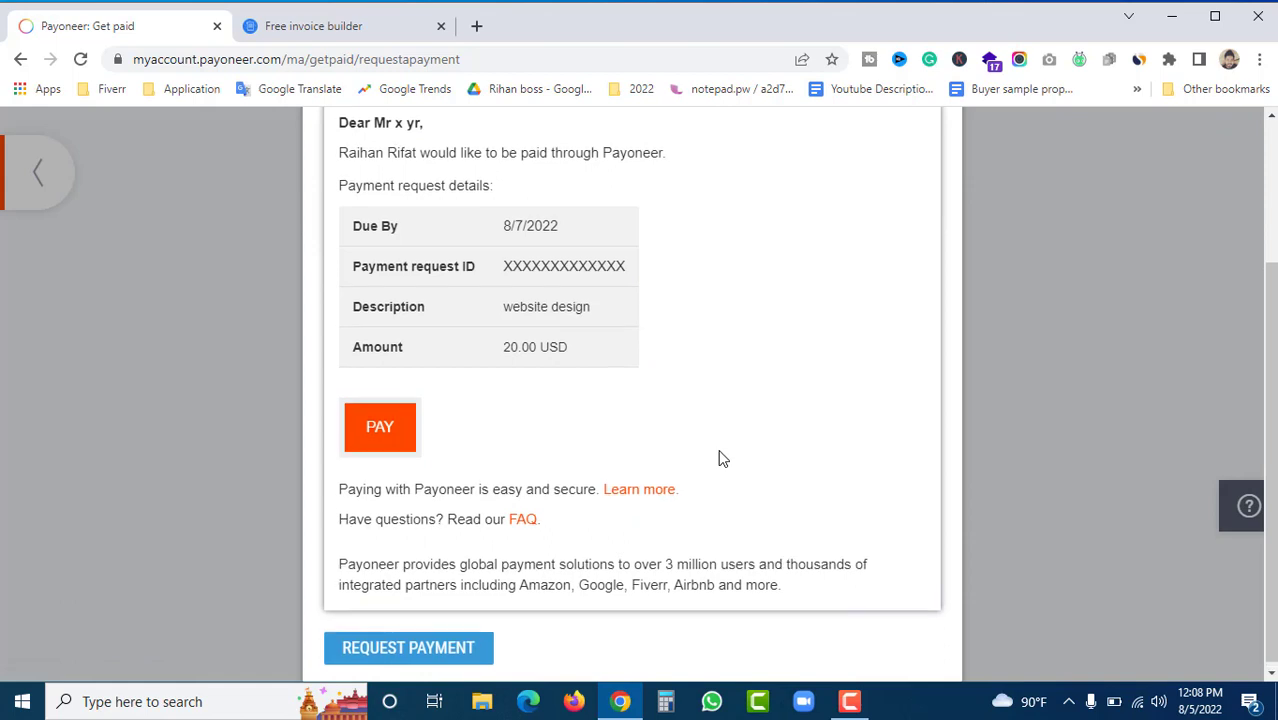
pyautogui.scroll(-2, 680, 466)
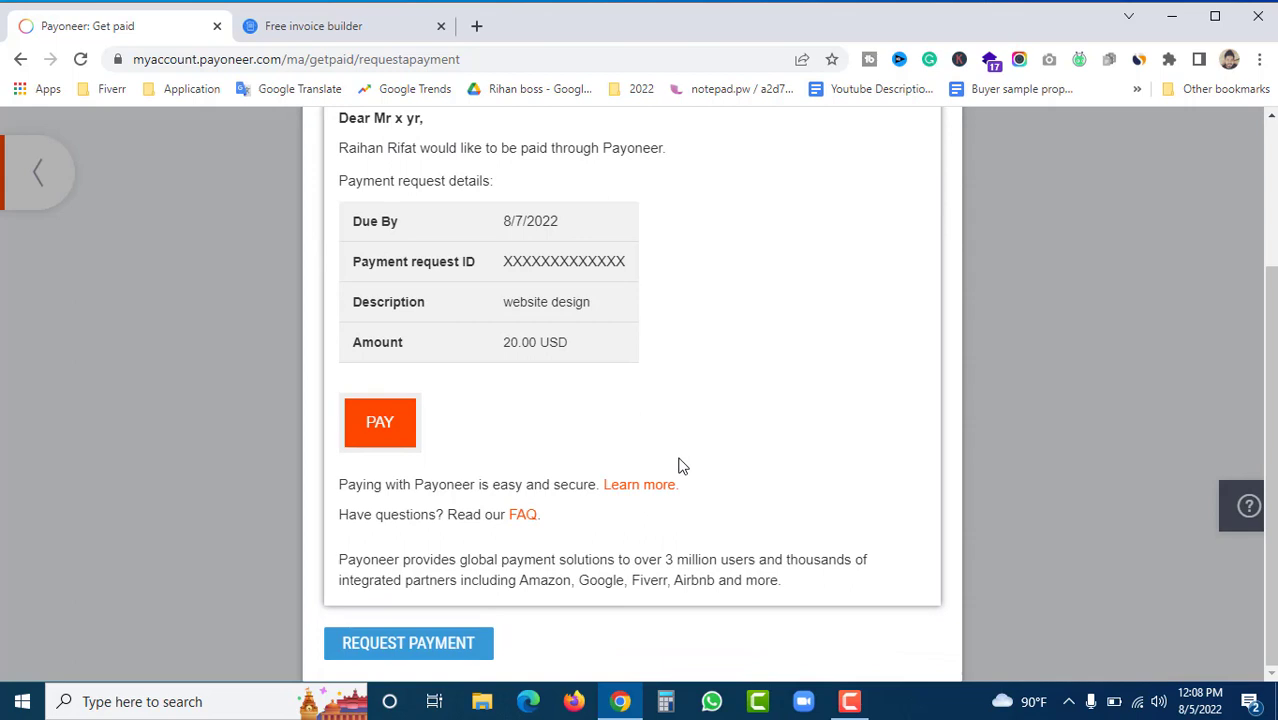
pyautogui.scroll(3, 679, 466)
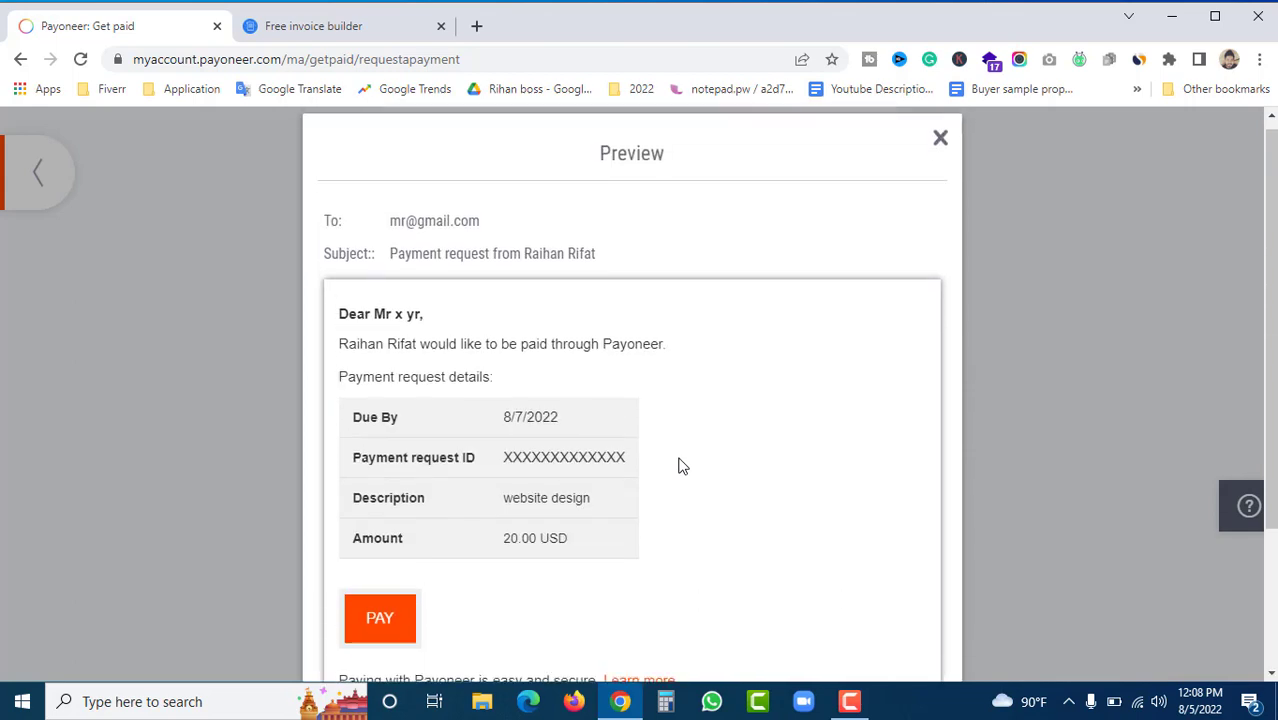
pyautogui.scroll(-2, 690, 442)
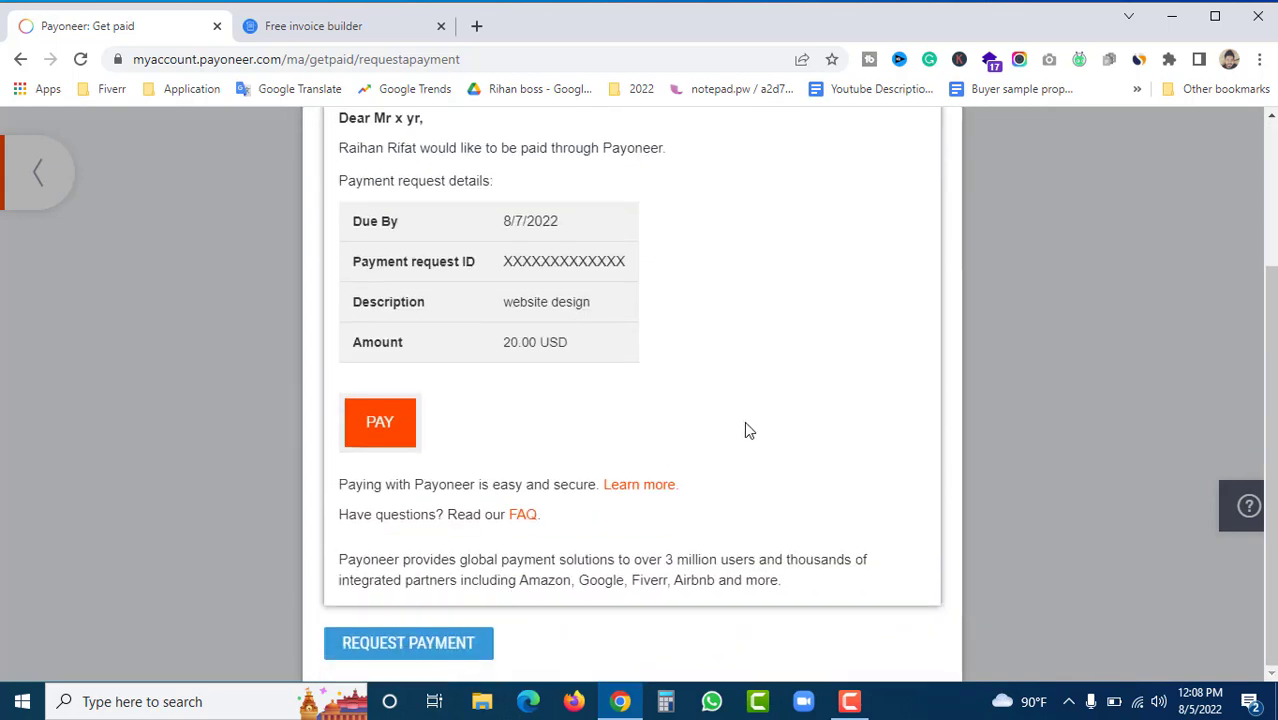
pyautogui.scroll(2, 719, 448)
pyautogui.click(940, 148)
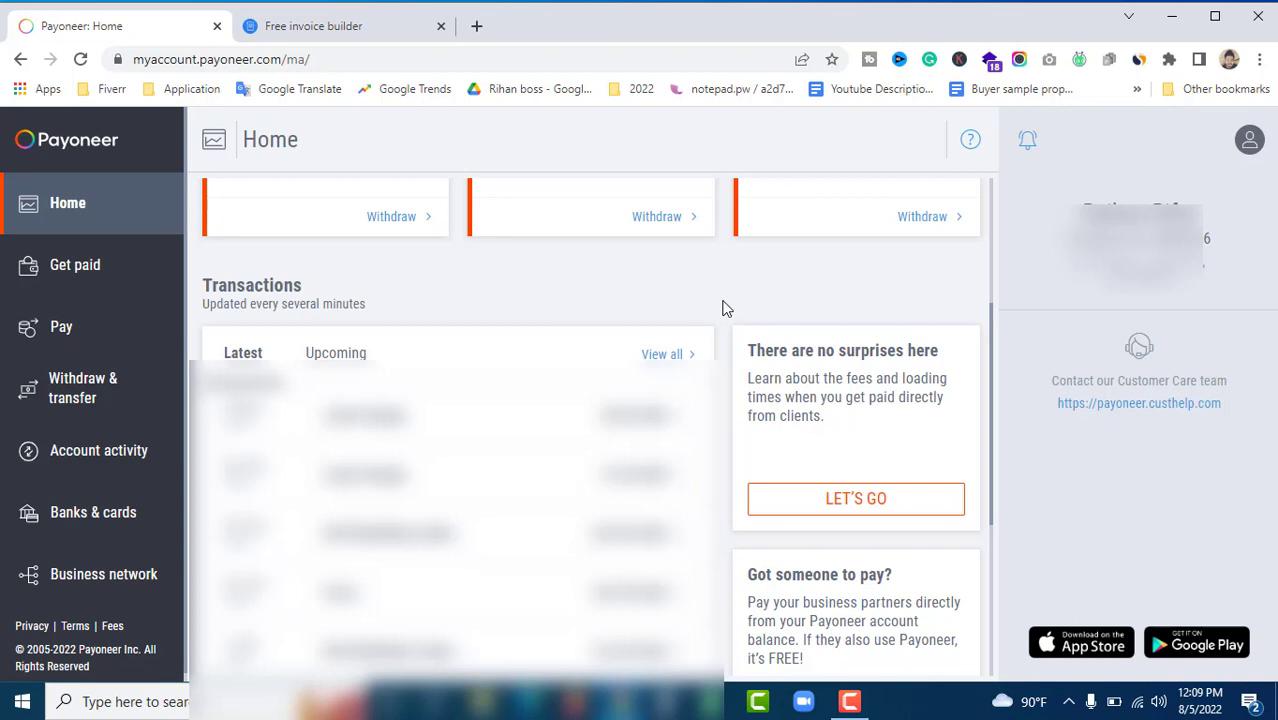
# Step: Close the Payoneer account page
pyautogui.hotkey('ctrl', 'w')
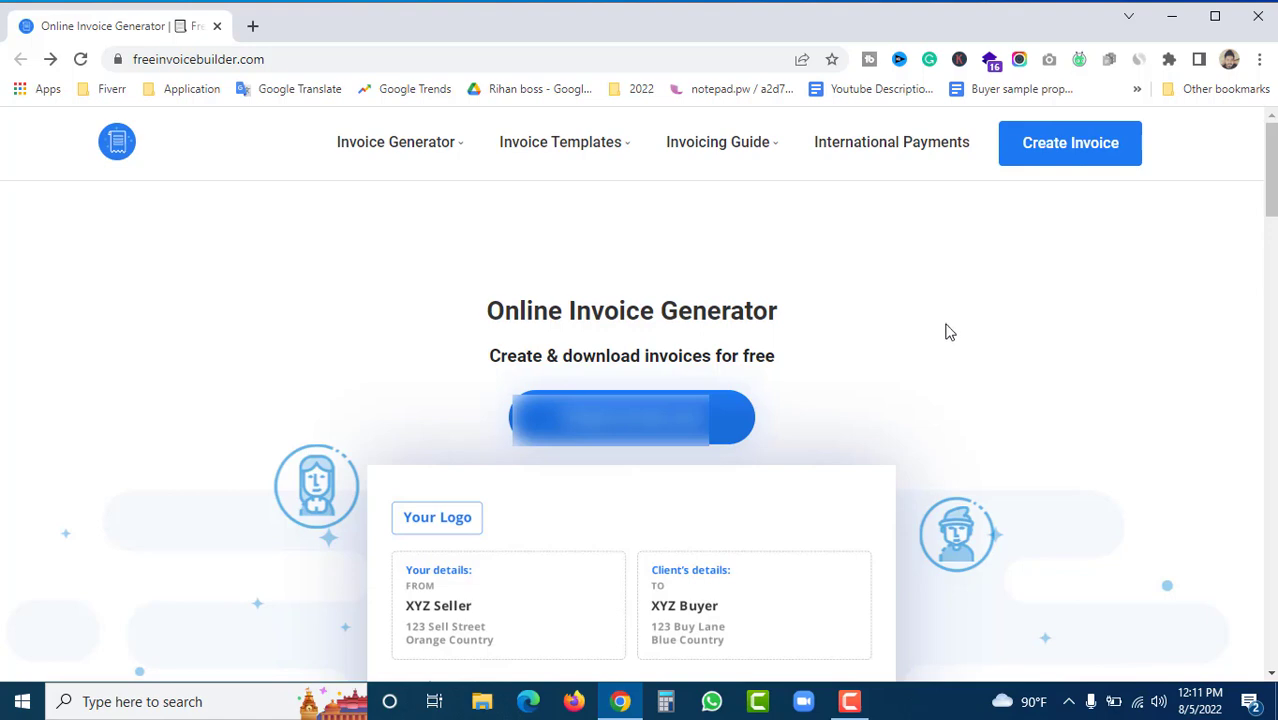
pyautogui.scroll(-5, 987, 331)
pyautogui.scroll(5, 990, 419)
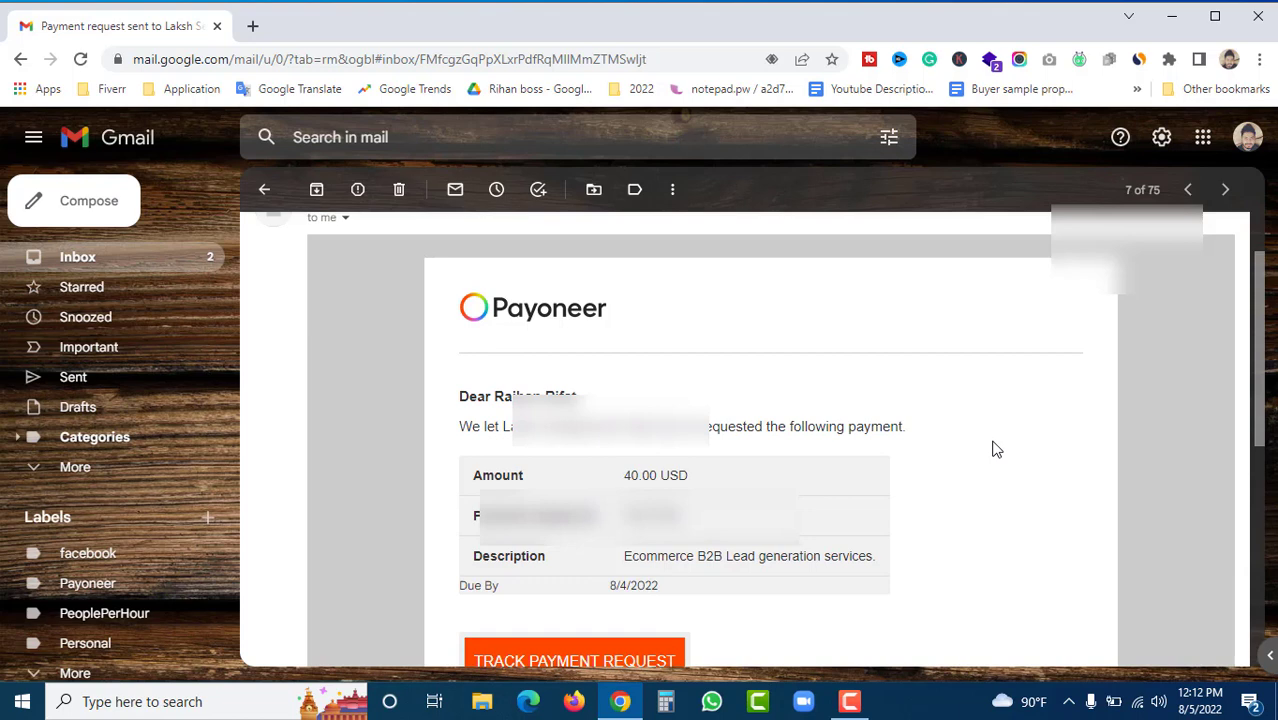
# Step: Read through the successive Payoneer emails in Gmail, from the sent payment request through the scheduled payment and processing update to the deposit notice
pyautogui.press('k')
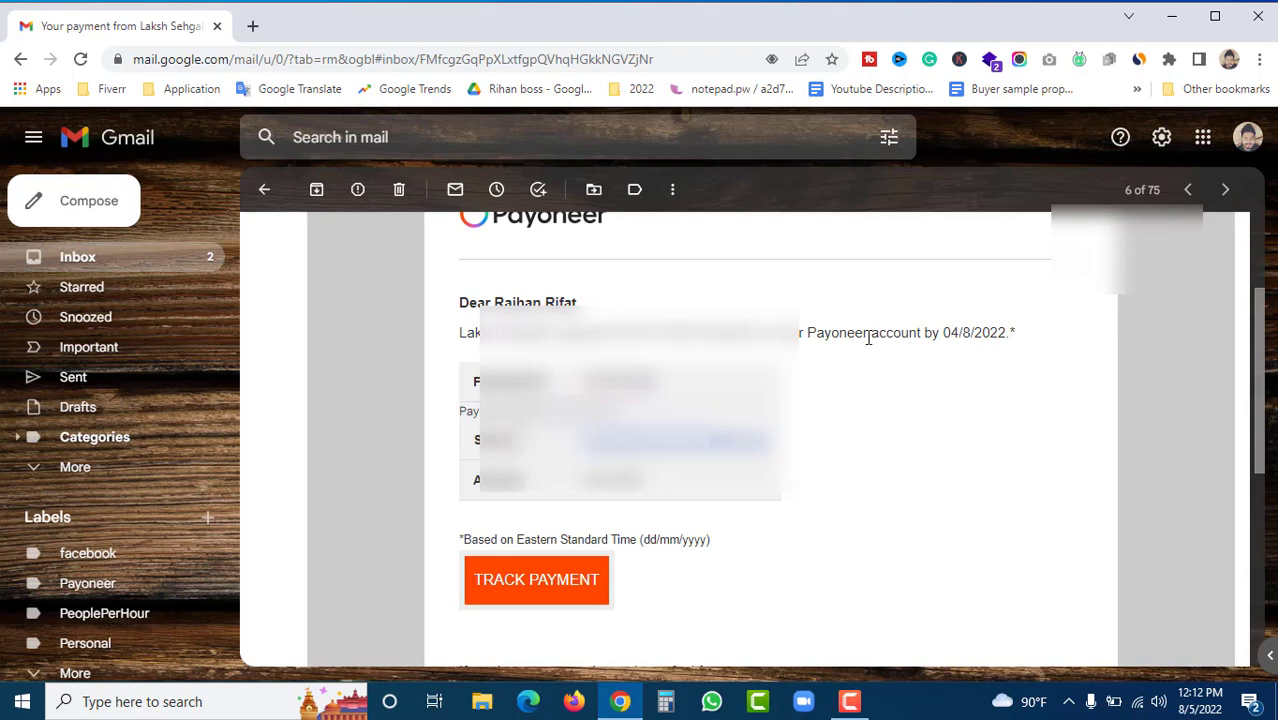
pyautogui.moveTo(868, 337); pyautogui.dragTo(1013, 334)
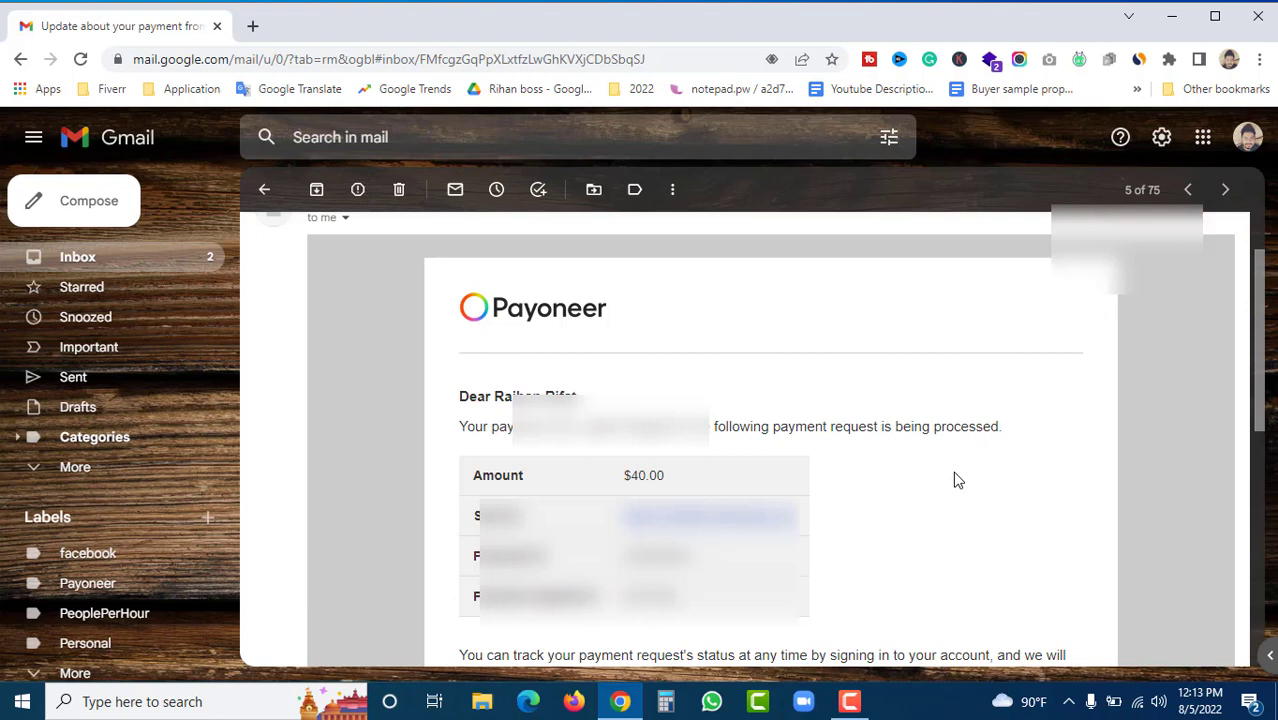
pyautogui.press('k')
pyautogui.press('k')
pyautogui.press('k')
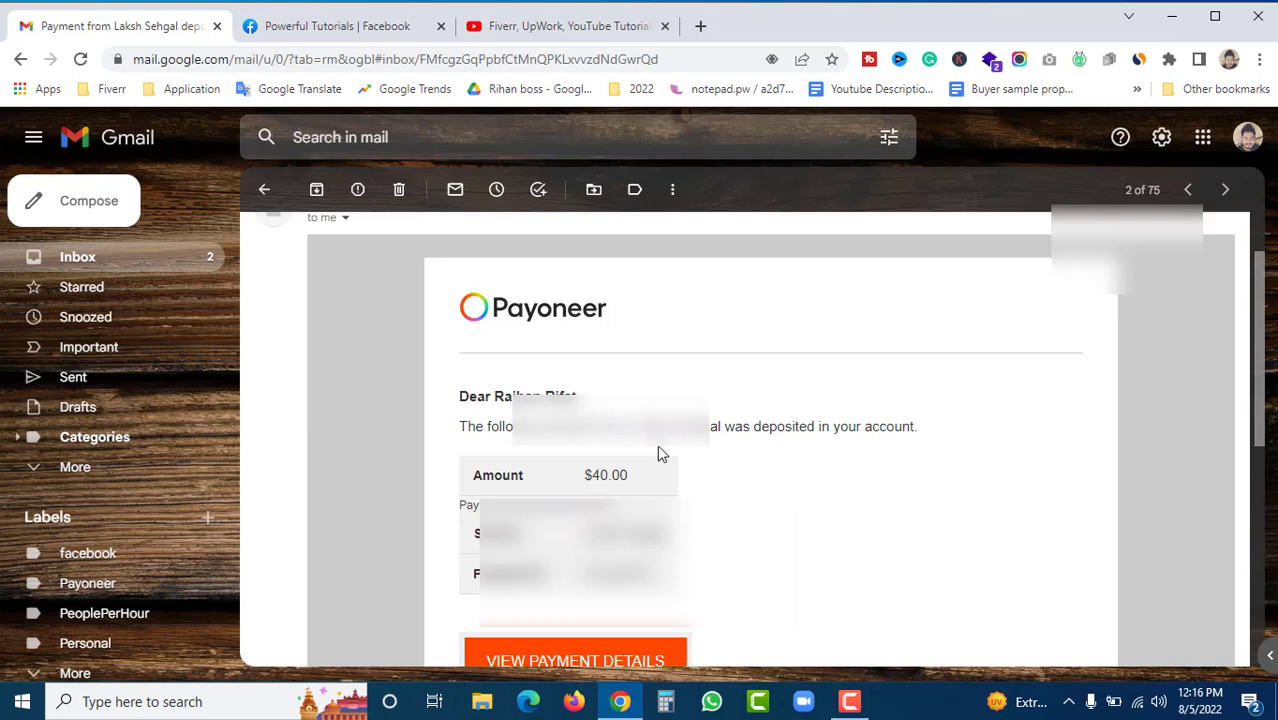
pyautogui.moveTo(754, 427); pyautogui.dragTo(922, 432)
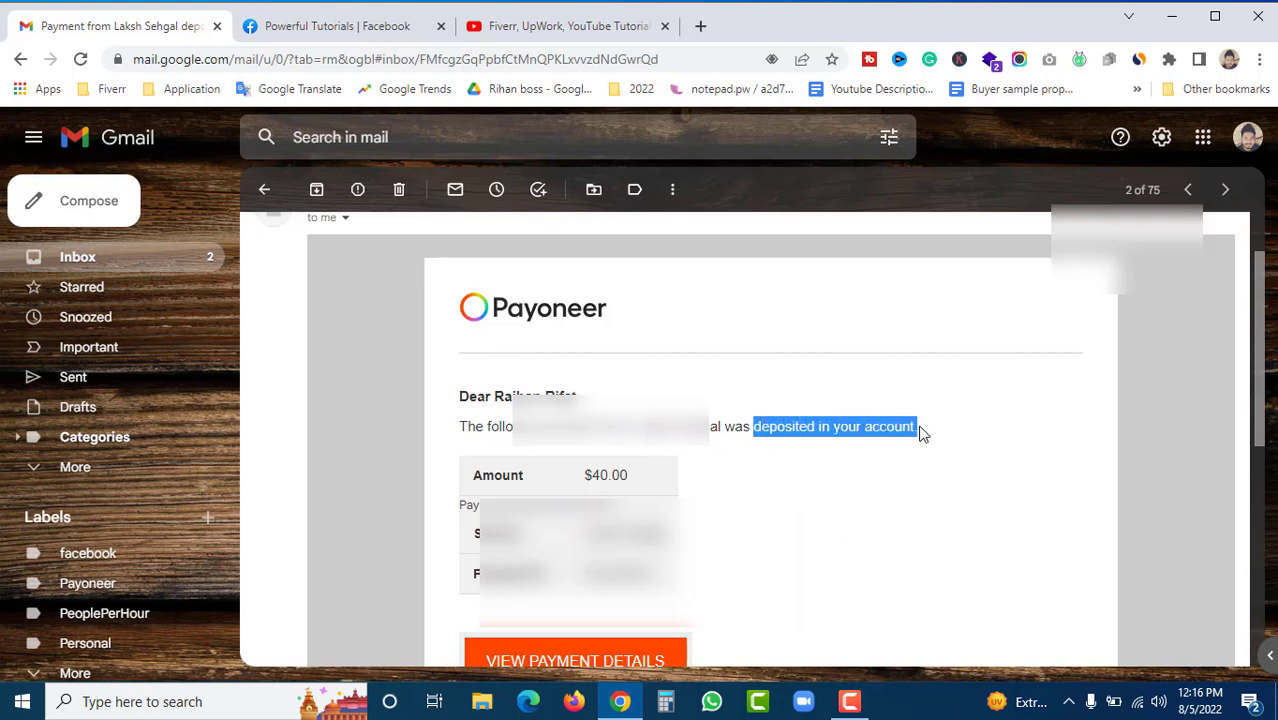
pyautogui.click(877, 428)
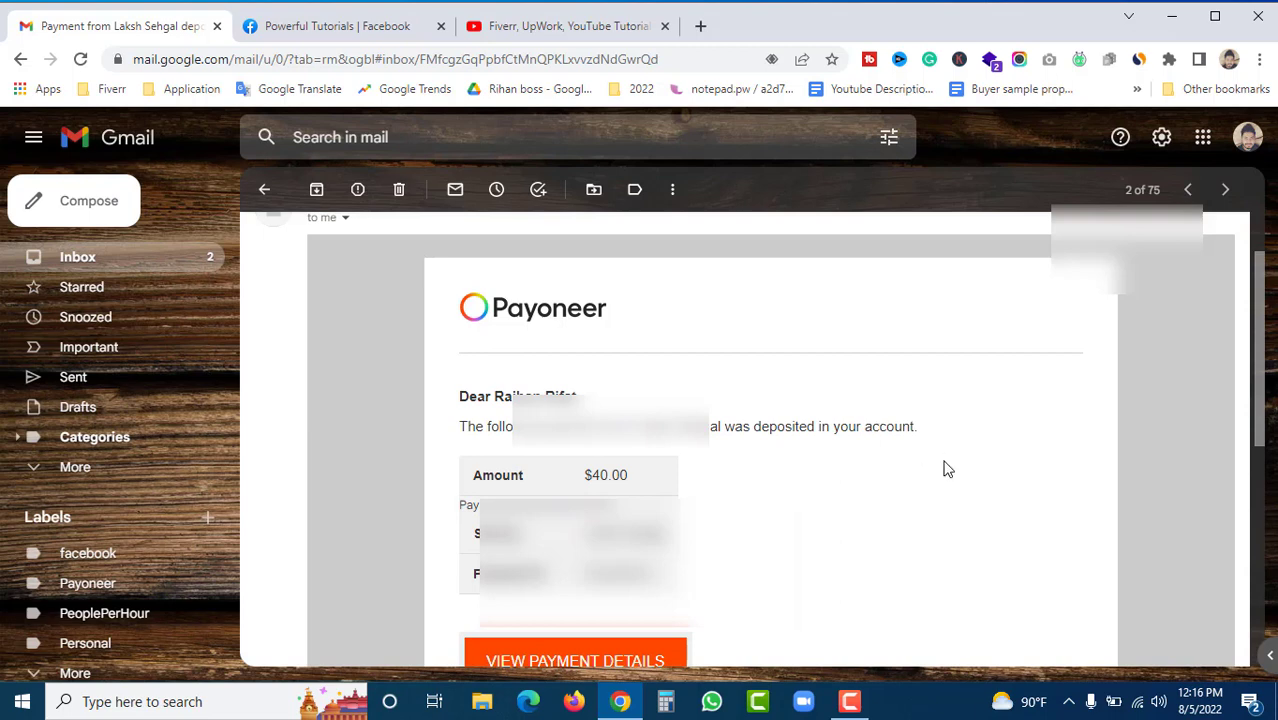
# Step: Switch to the Powerful Tutorials Facebook page and look over its header and pinned post
pyautogui.click(328, 26)
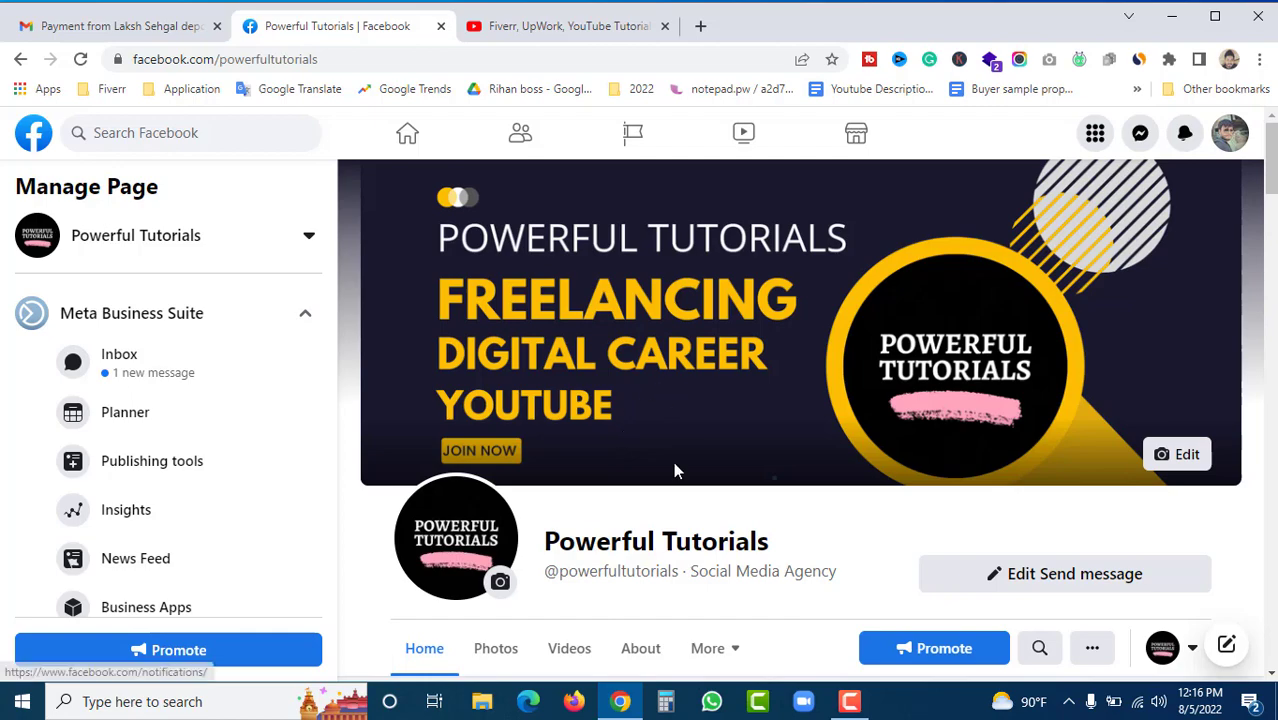
pyautogui.scroll(-4, 673, 470)
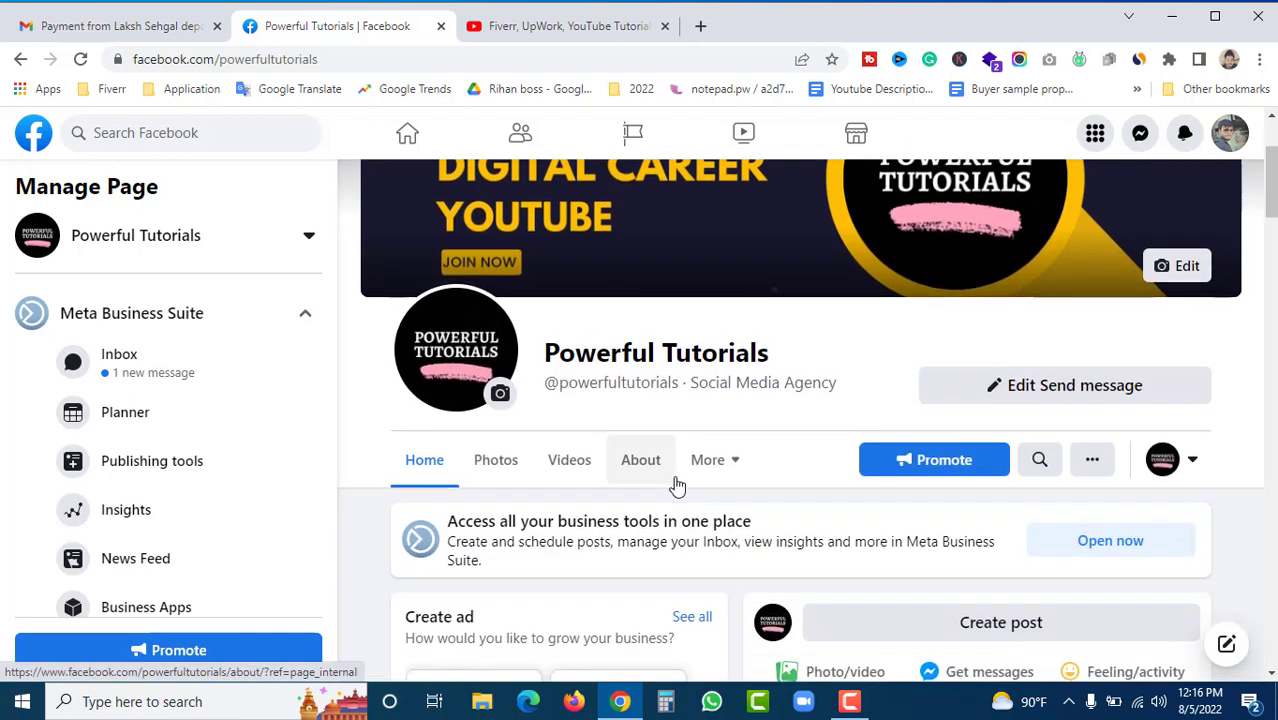
pyautogui.scroll(-3, 726, 466)
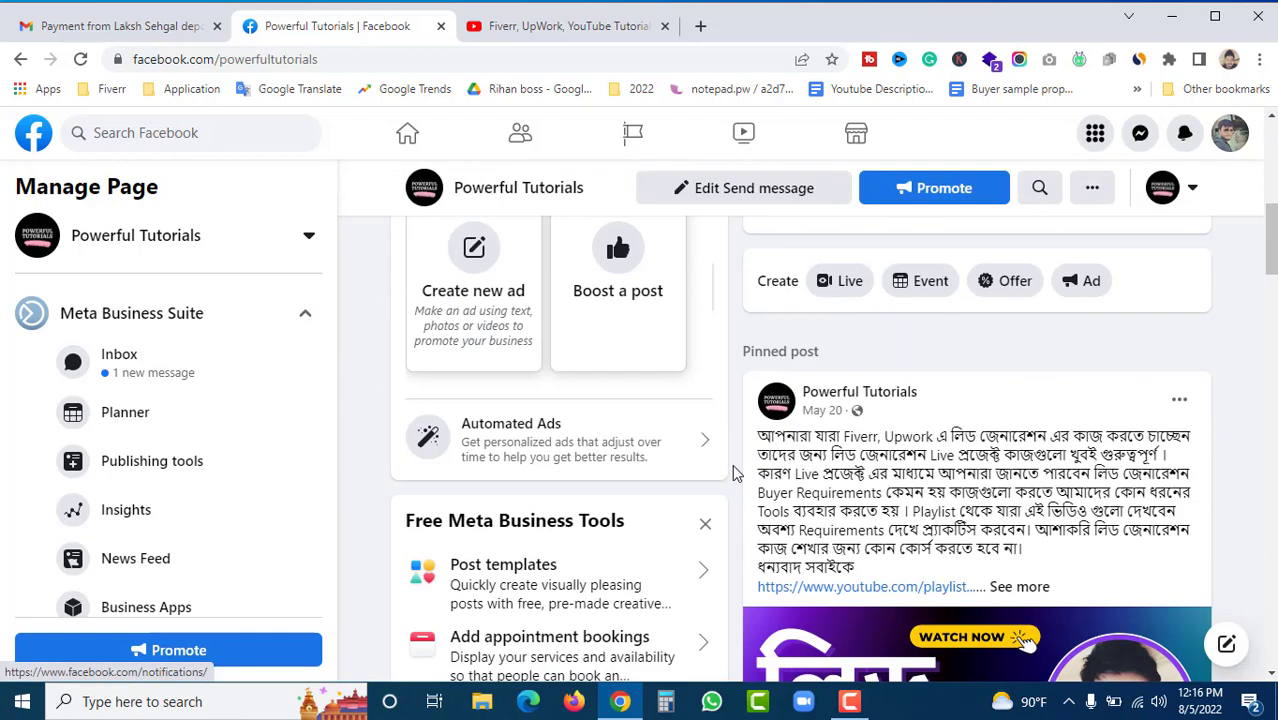
pyautogui.scroll(4, 735, 470)
pyautogui.scroll(2, 735, 470)
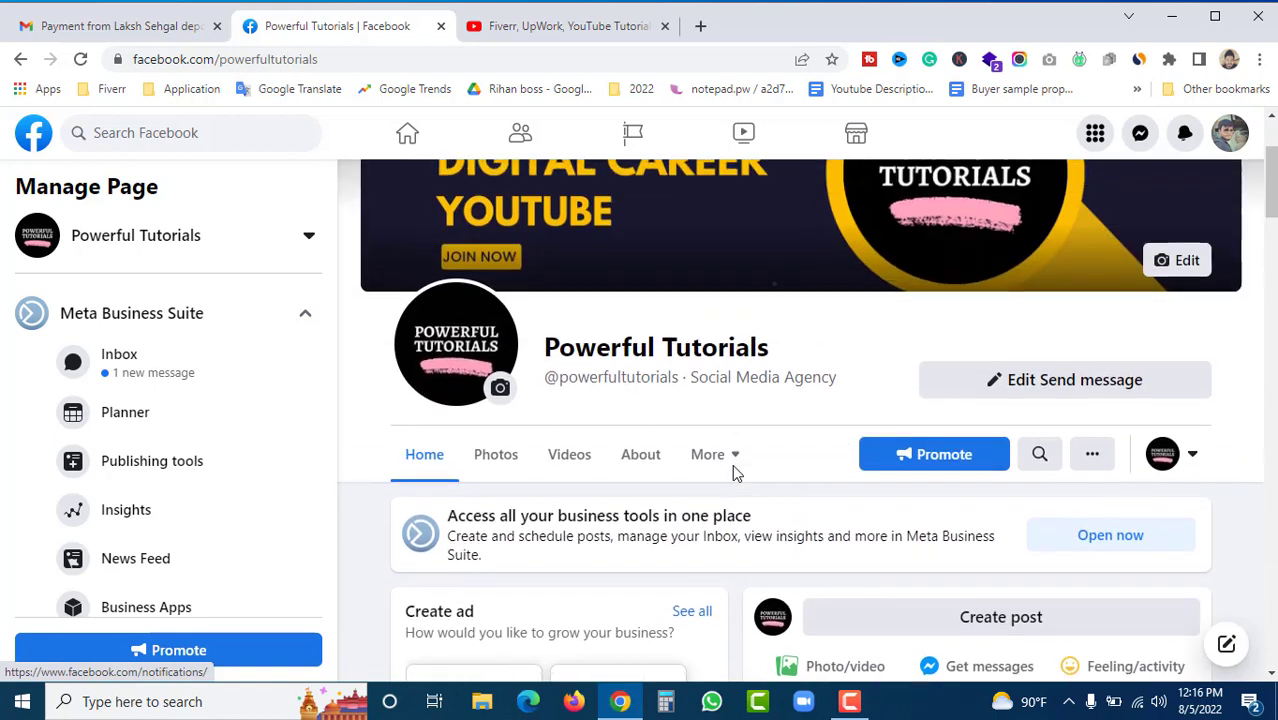